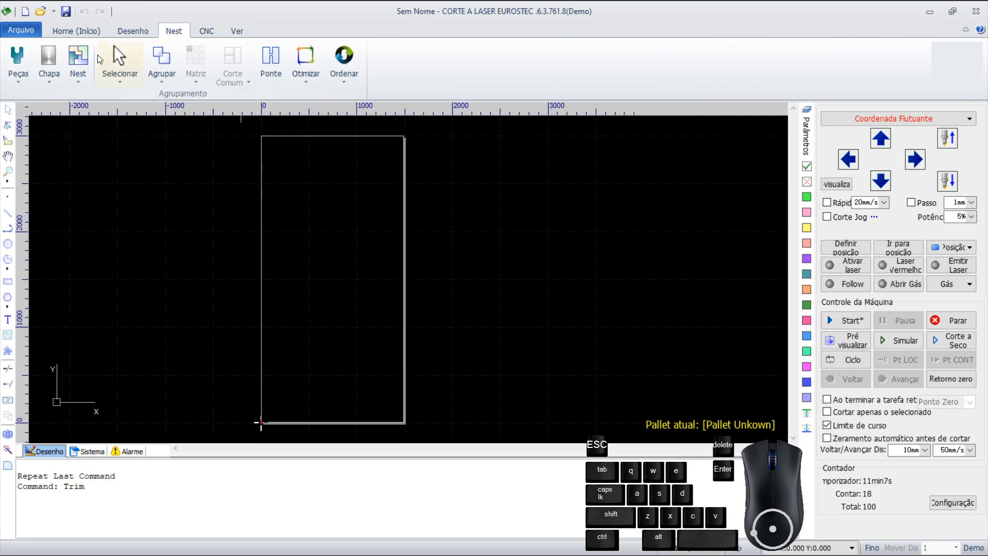
# Step: Import the DXF parts 12546, 66678 and 659834 from the Nova pasta folder into the nesting parts list
pyautogui.click(15, 70)
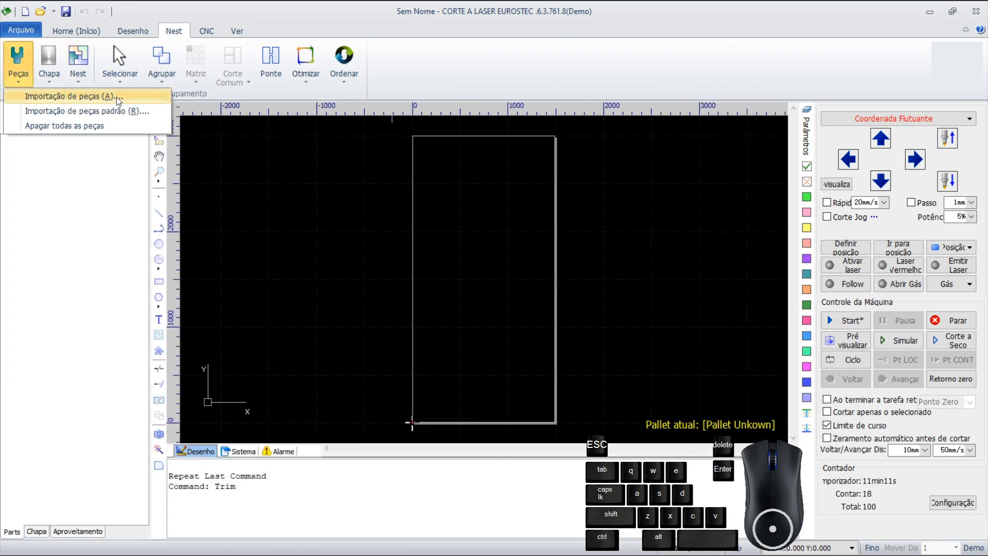
pyautogui.click(116, 97)
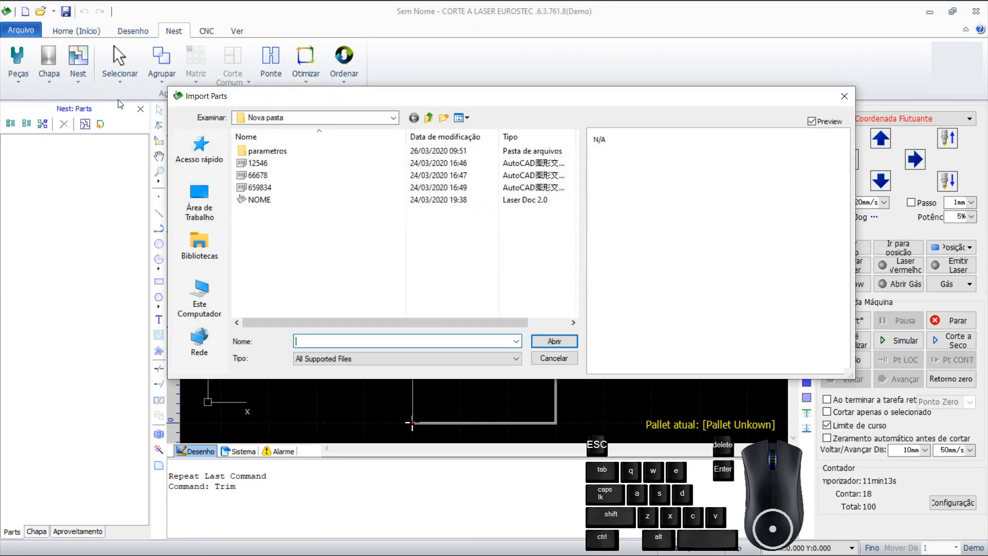
pyautogui.click(305, 188)
pyautogui.click(300, 178)
pyautogui.click(291, 165)
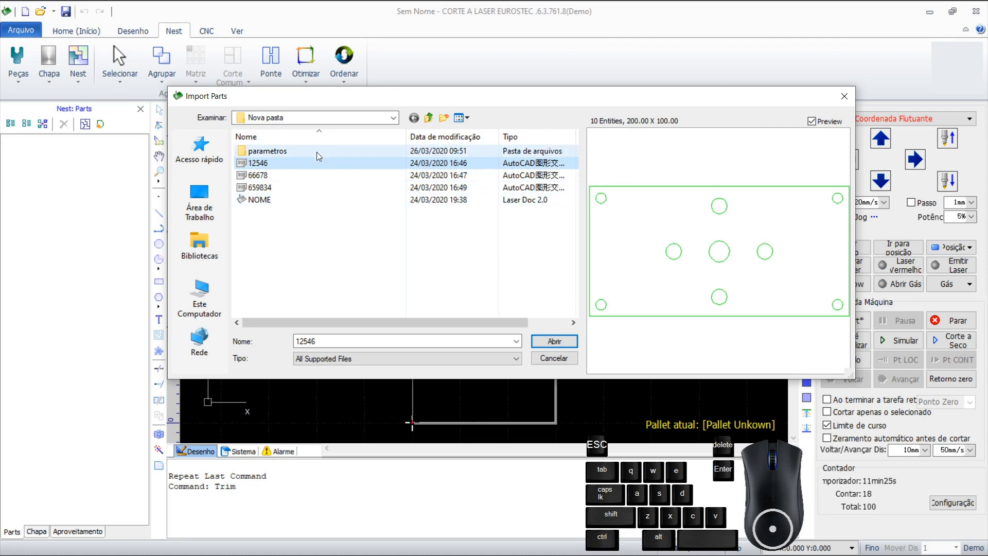
pyautogui.keyDown('ctrl'); pyautogui.click(280, 175); pyautogui.keyUp('ctrl')
pyautogui.keyDown('ctrl'); pyautogui.click(277, 187); pyautogui.keyUp('ctrl')
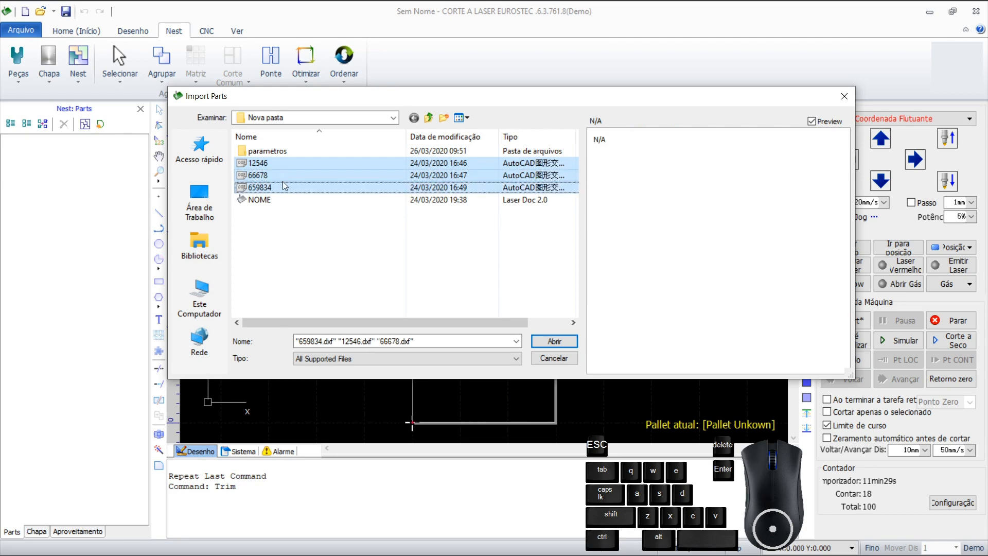
pyautogui.click(554, 341)
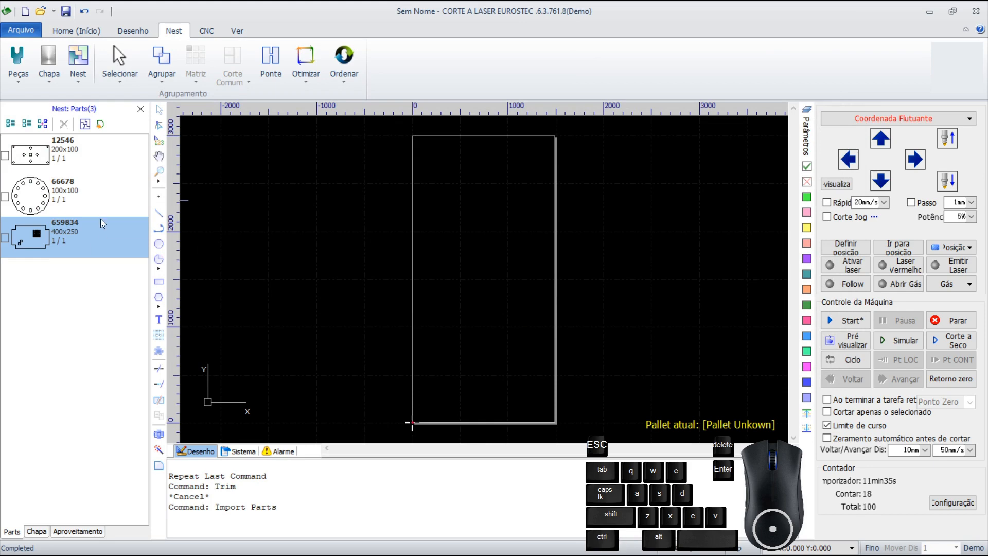
# Step: Set the nesting quantities to 6 for part 12546, 8 for part 66678 and 4 for part 659834
pyautogui.doubleClick(63, 163)
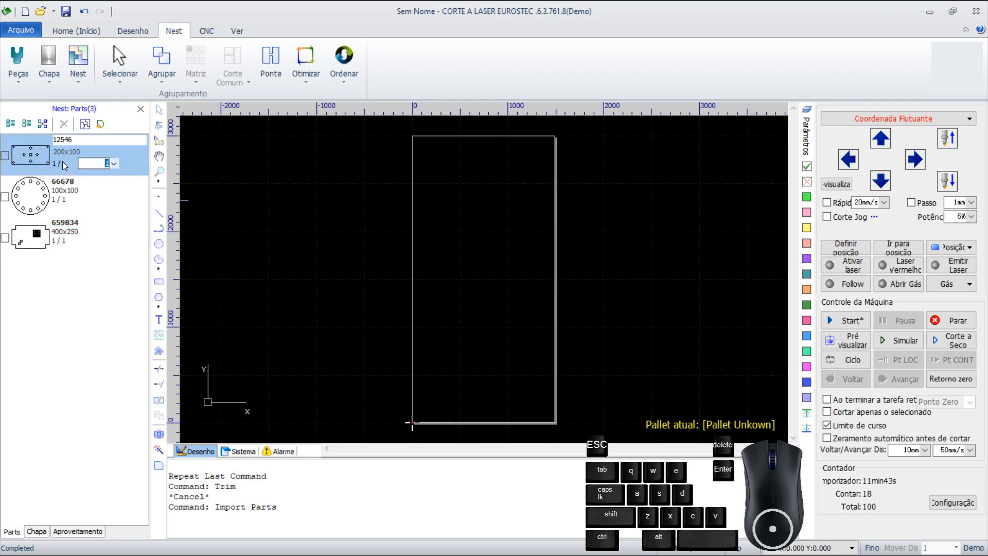
pyautogui.write('6')
pyautogui.doubleClick(64, 204)
pyautogui.write('8')
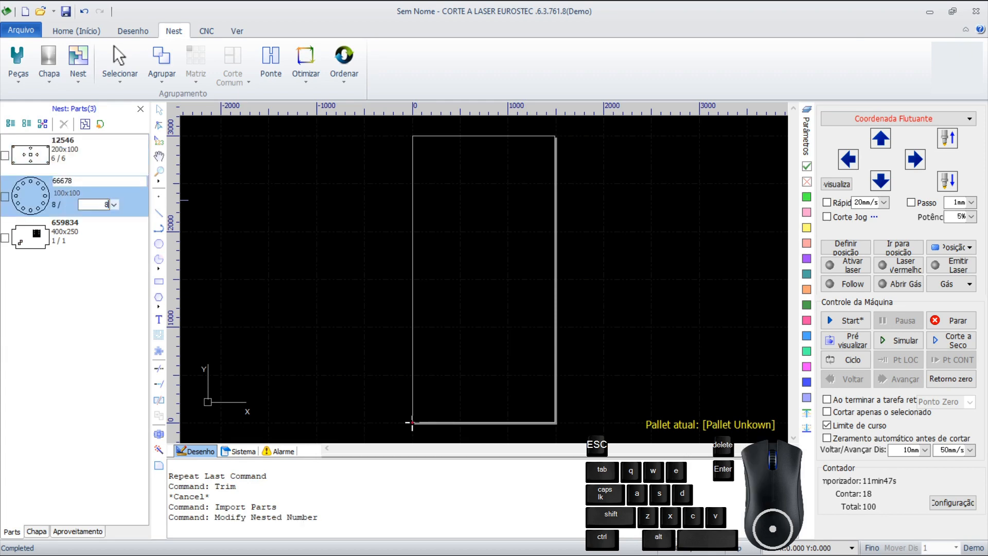
pyautogui.doubleClick(65, 243)
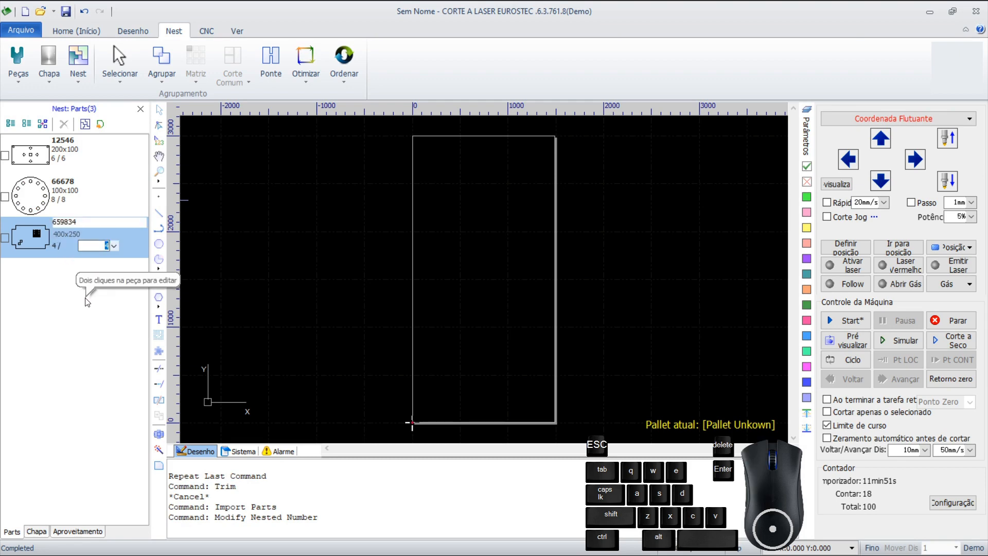
# Step: Set the nesting quantity of part 12546 to 1000
pyautogui.doubleClick(63, 159)
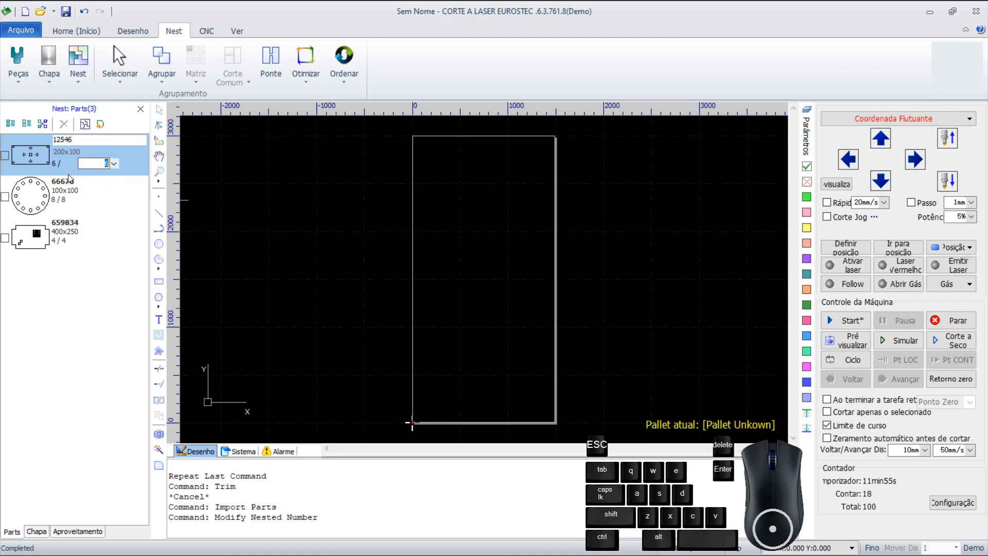
pyautogui.write('1000')
pyautogui.click(116, 307)
# Step: Set the nesting quantity of part 12546 to 8
pyautogui.moveTo(93, 163); pyautogui.dragTo(117, 168)
pyautogui.write('8')
pyautogui.click(55, 201)
pyautogui.click(55, 236)
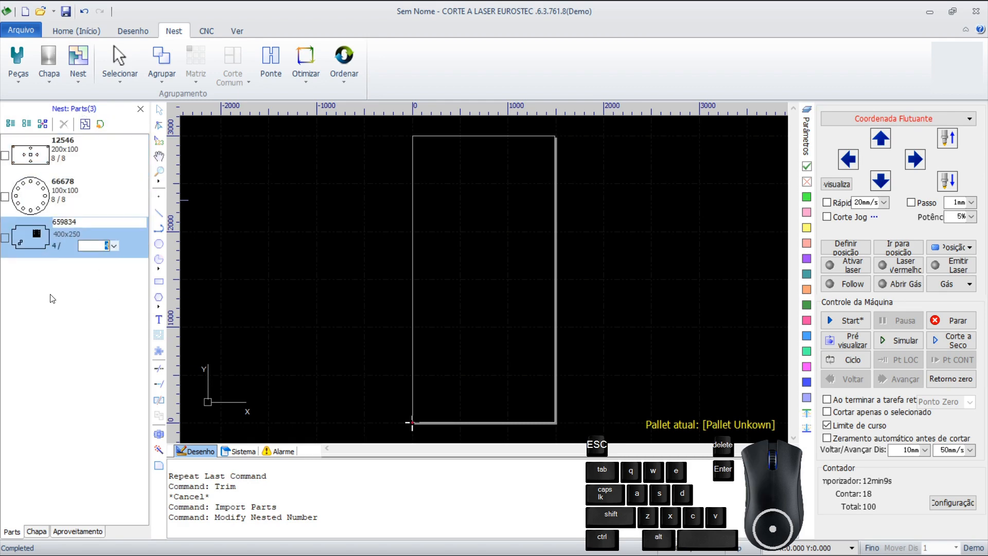
pyautogui.press('ctrl')
pyautogui.press('ctrl')
pyautogui.click(87, 294)
pyautogui.click(87, 295)
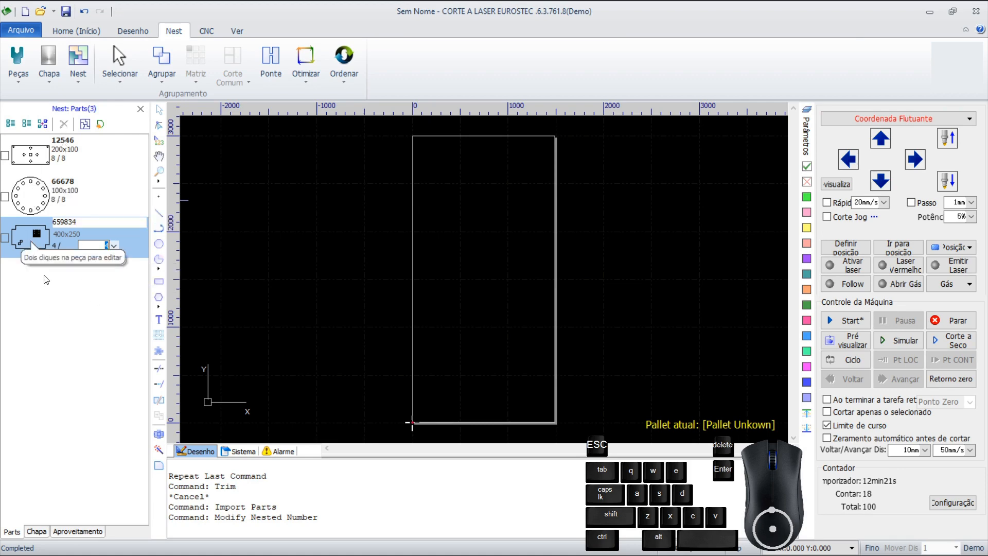
pyautogui.click(79, 163)
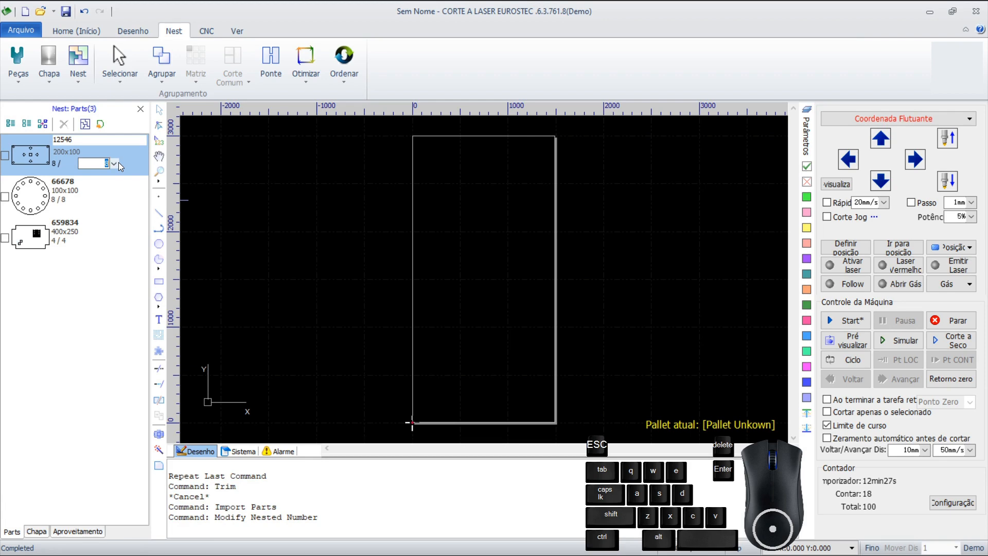
pyautogui.click(73, 200)
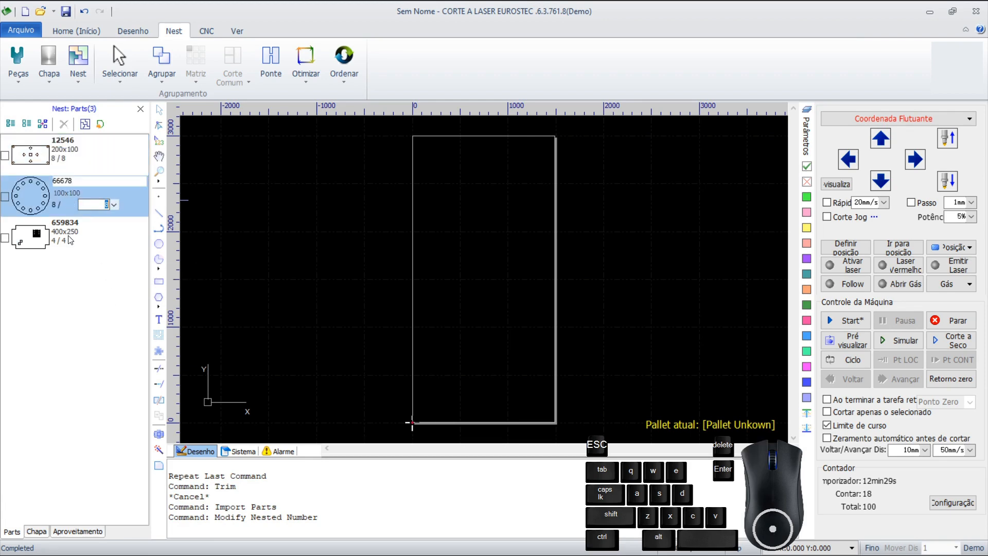
pyautogui.click(71, 239)
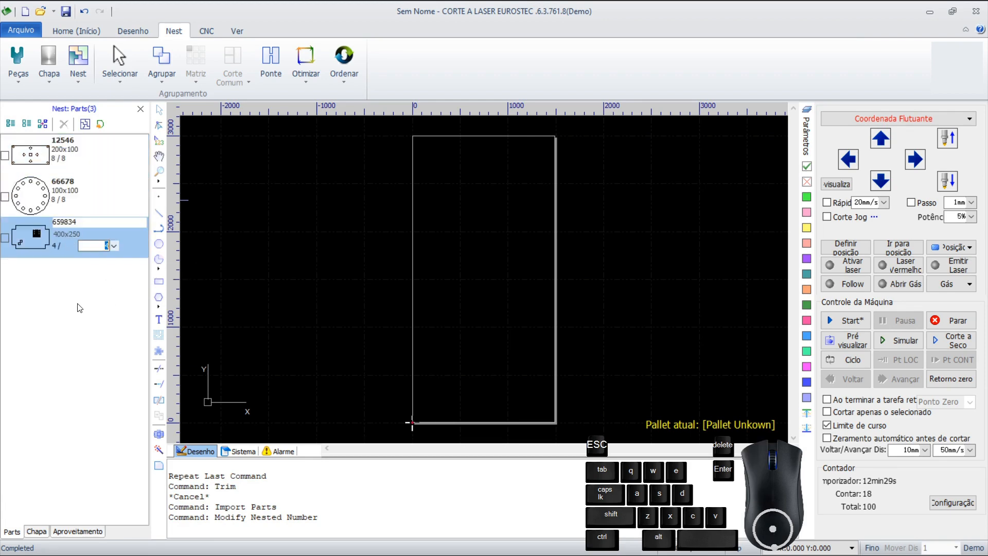
# Step: Open part 12546 for editing, select all its contours and sort their cutting order
pyautogui.doubleClick(31, 157)
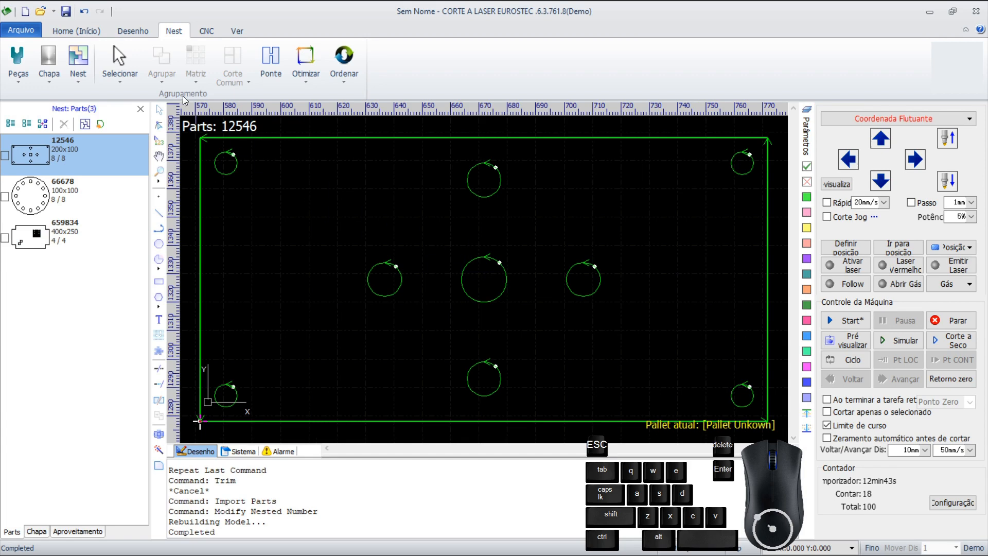
pyautogui.click(82, 31)
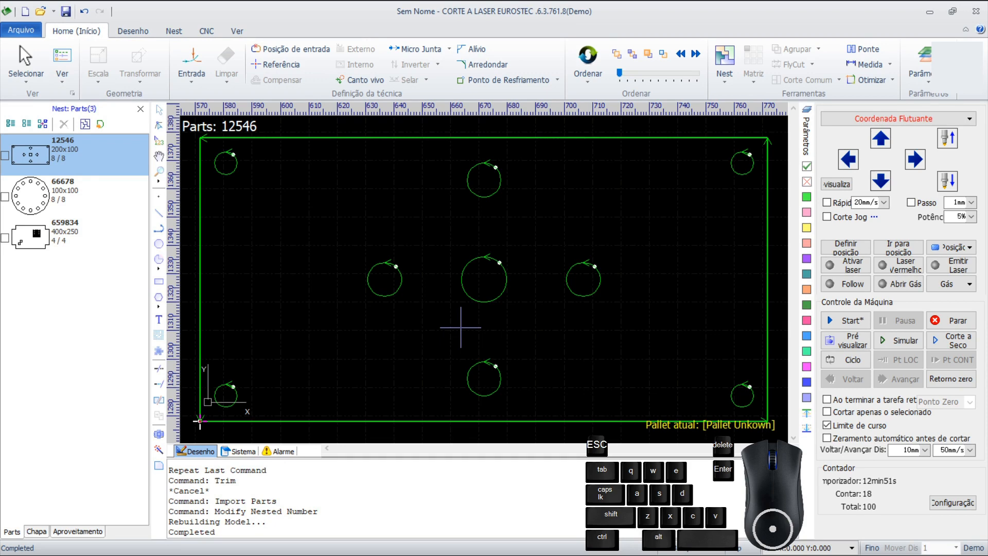
pyautogui.hotkey('ctrl', 'a')
pyautogui.click(713, 386)
pyautogui.moveTo(744, 397); pyautogui.dragTo(193, 132)
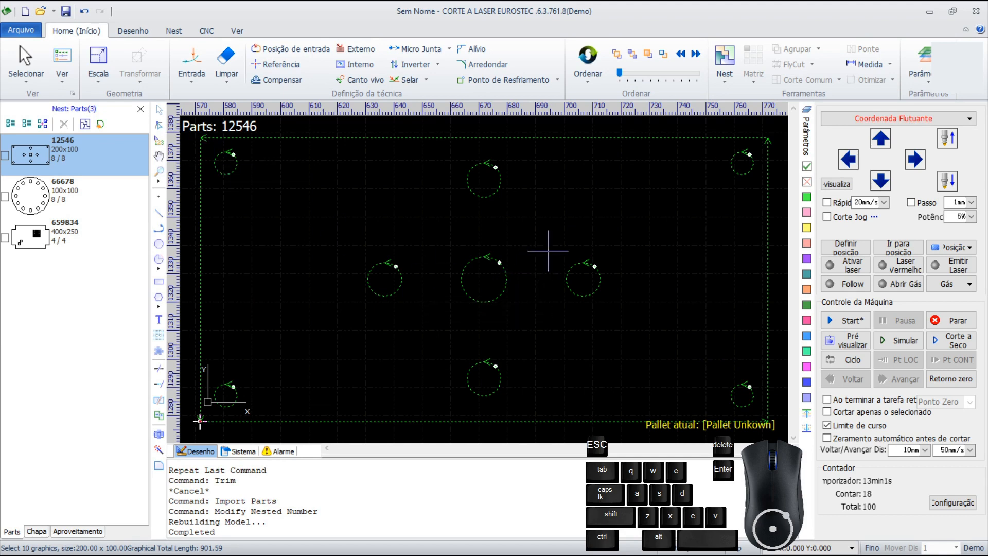
pyautogui.click(586, 60)
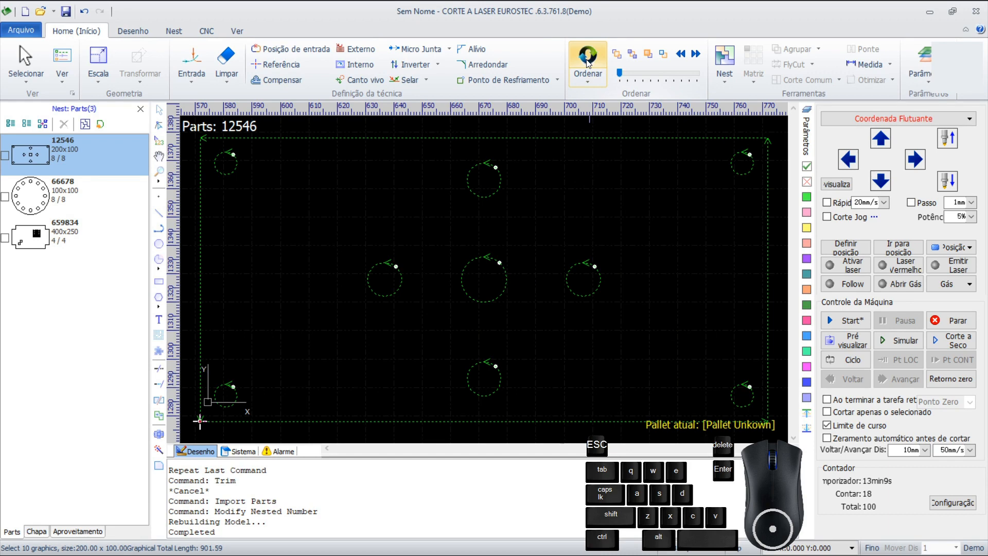
pyautogui.click(588, 63)
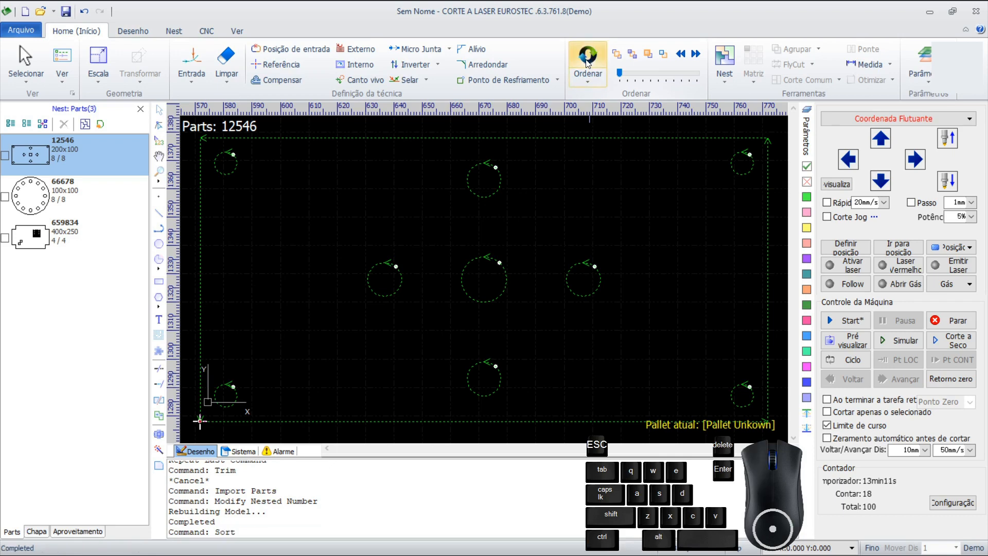
# Step: Apply 7 mm straight lead-ins (Linha) at 90° to the selected contours, automatically positioned from the vertex, and check them on the holes
pyautogui.click(201, 60)
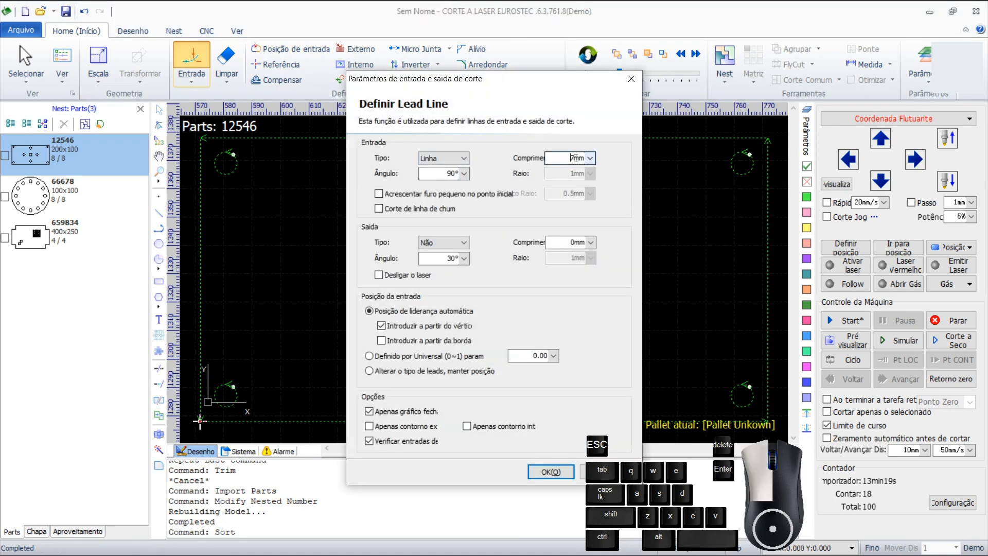
pyautogui.doubleClick(569, 159)
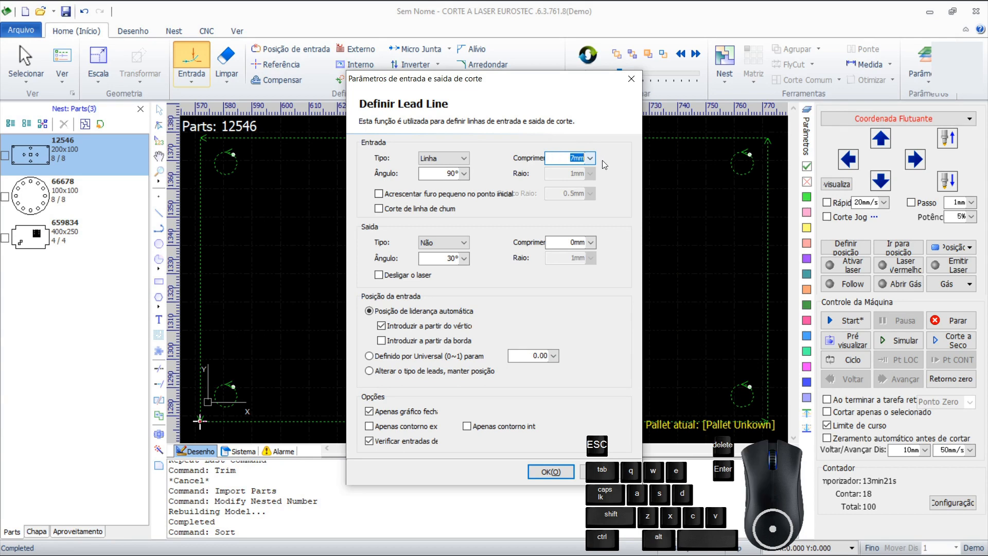
pyautogui.doubleClick(569, 158)
pyautogui.click(558, 474)
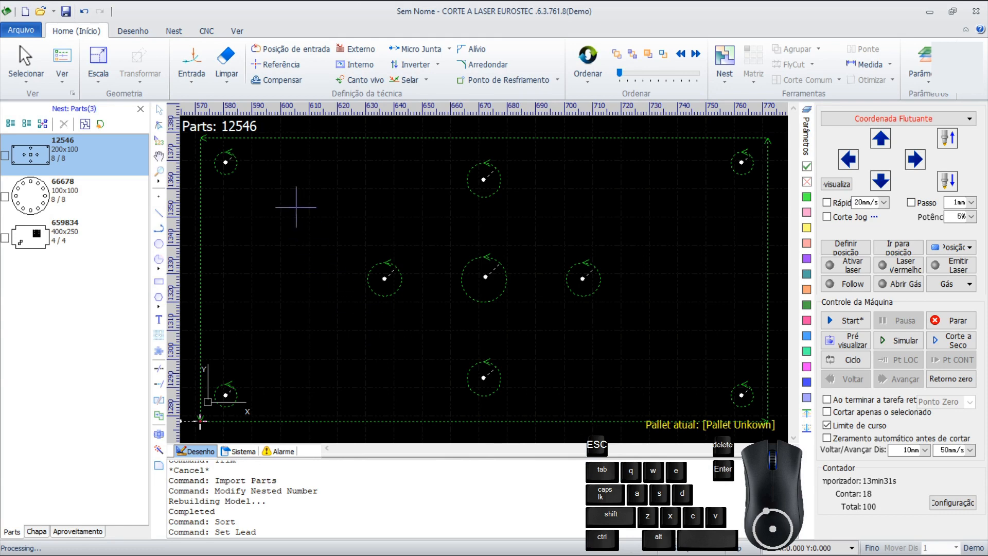
pyautogui.scroll(4, 383, 274)
pyautogui.scroll(-3, 392, 278)
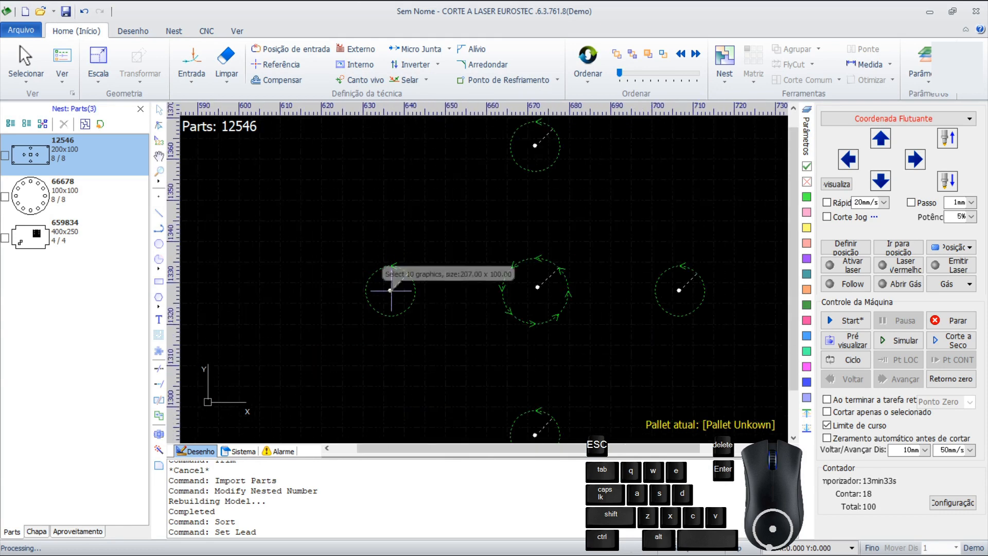
pyautogui.scroll(3, 390, 291)
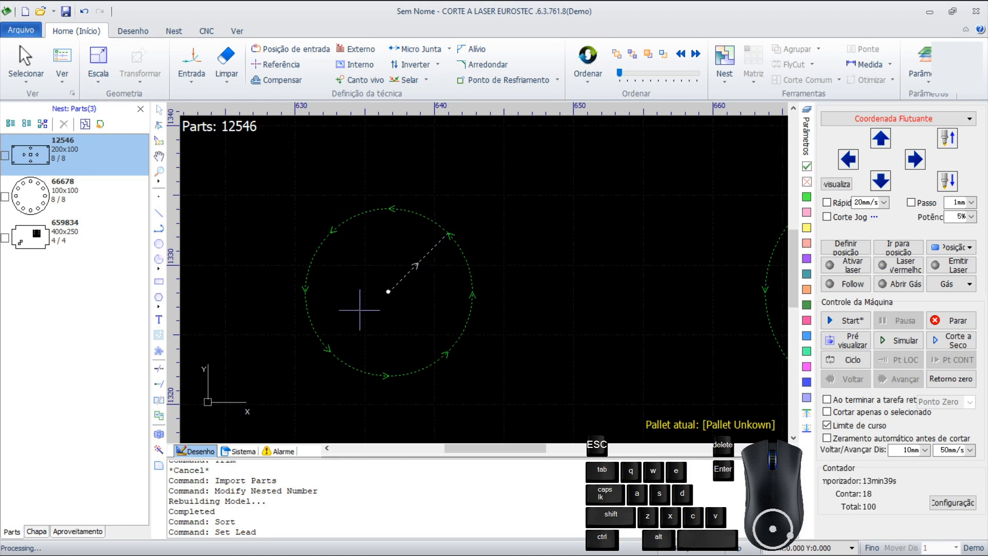
pyautogui.scroll(-6, 388, 290)
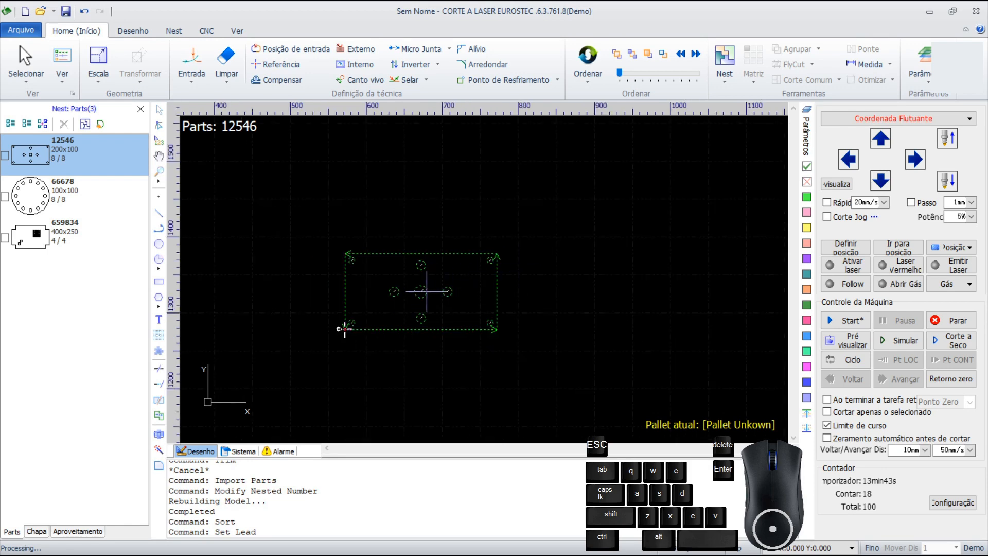
# Step: Start a kerf compensation for the selected contours and set the external compensation to 0.17 mm
pyautogui.moveTo(423, 291)
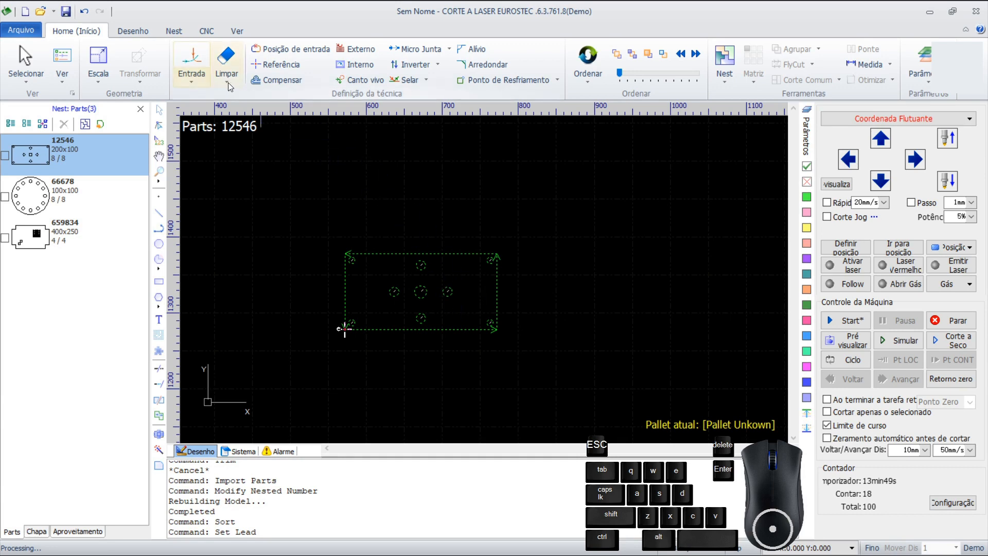
pyautogui.click(283, 82)
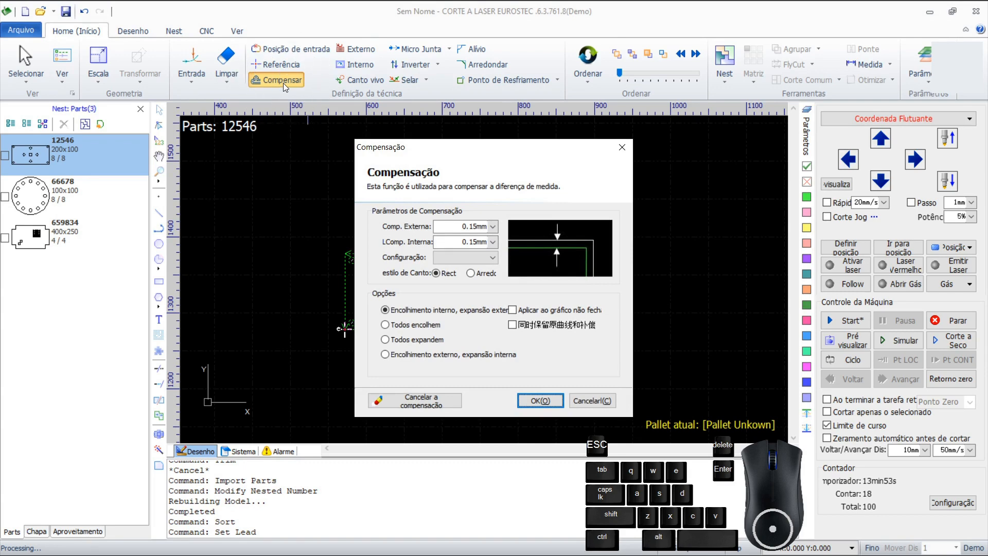
pyautogui.moveTo(453, 228); pyautogui.dragTo(480, 230)
pyautogui.click(493, 226)
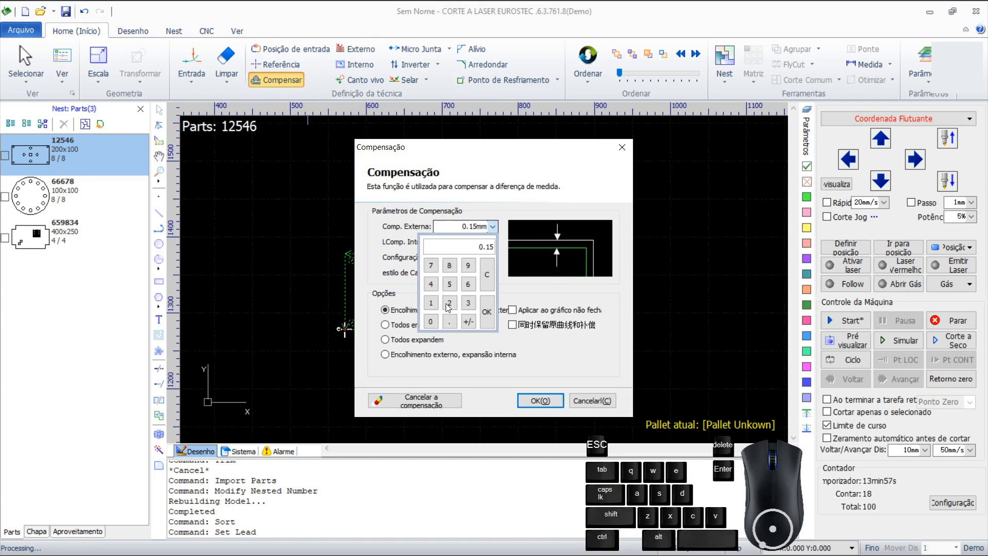
pyautogui.click(432, 303)
pyautogui.click(431, 265)
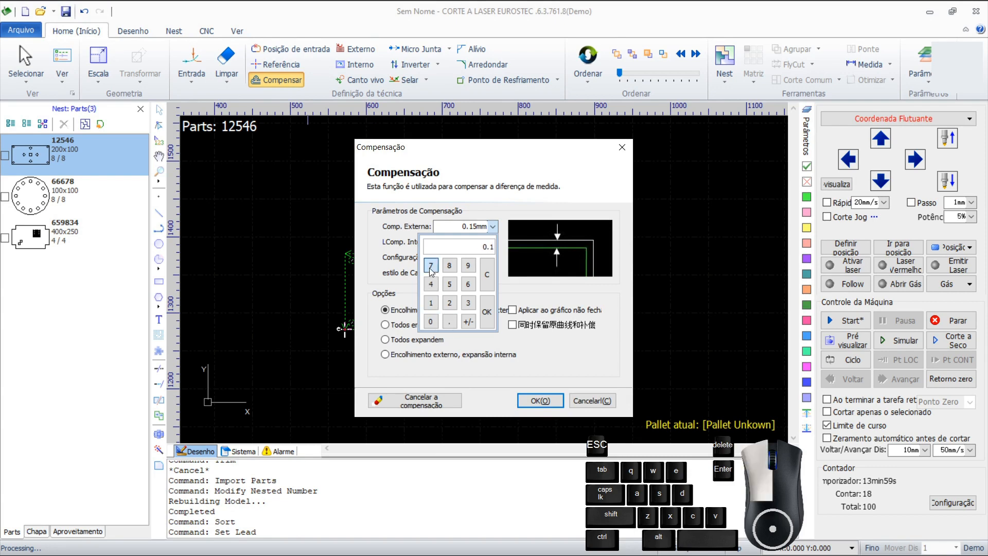
pyautogui.click(487, 308)
# Step: Set the internal compensation to 0.17 mm and apply it with inner contours shrinking and outer contours expanding
pyautogui.click(493, 242)
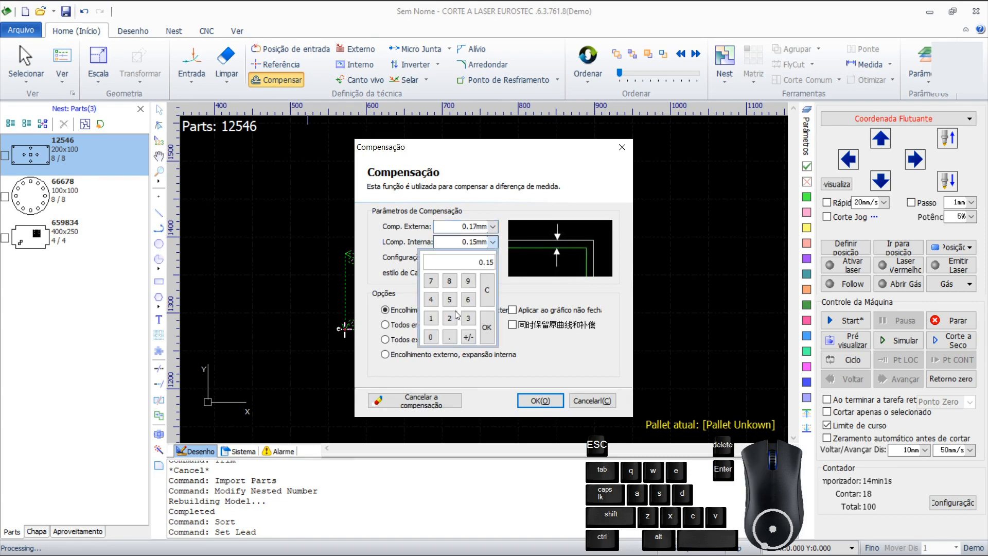
pyautogui.click(436, 322)
pyautogui.click(432, 283)
pyautogui.click(487, 329)
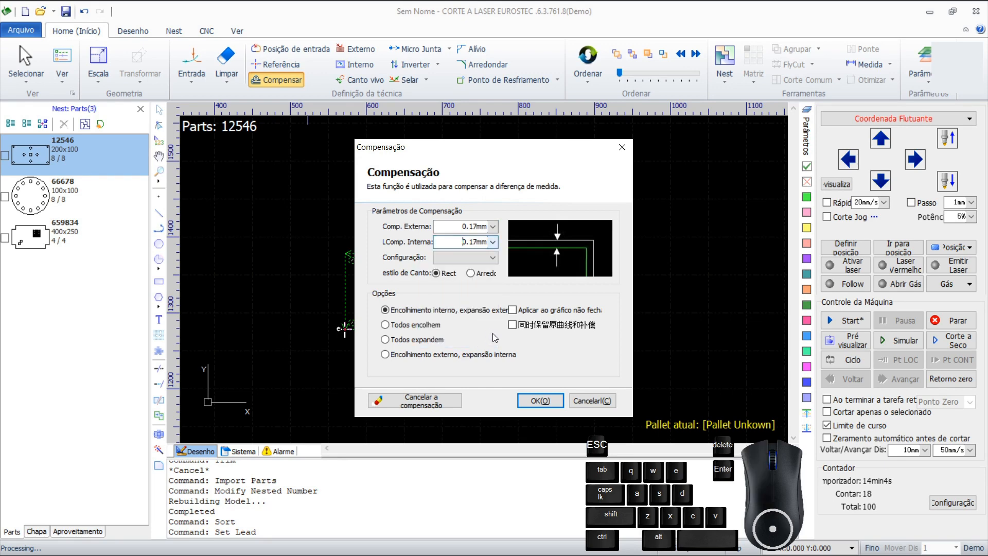
pyautogui.click(537, 402)
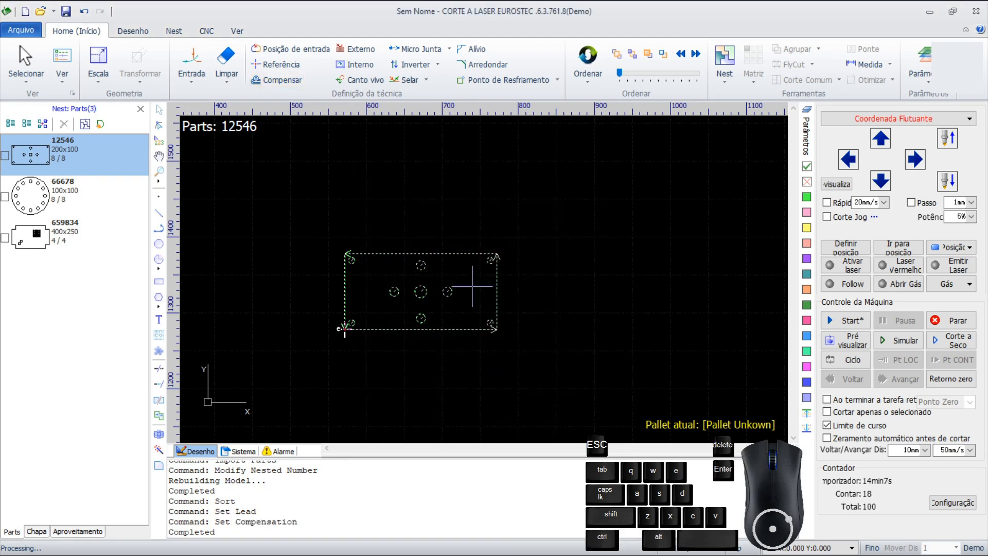
pyautogui.scroll(5, 450, 292)
pyautogui.scroll(6, 396, 278)
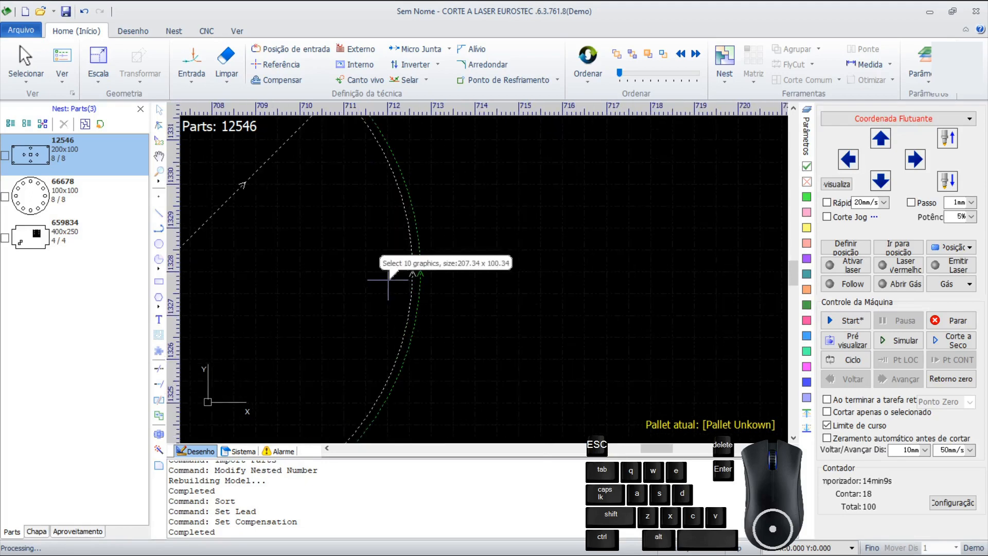
pyautogui.scroll(-10, 438, 277)
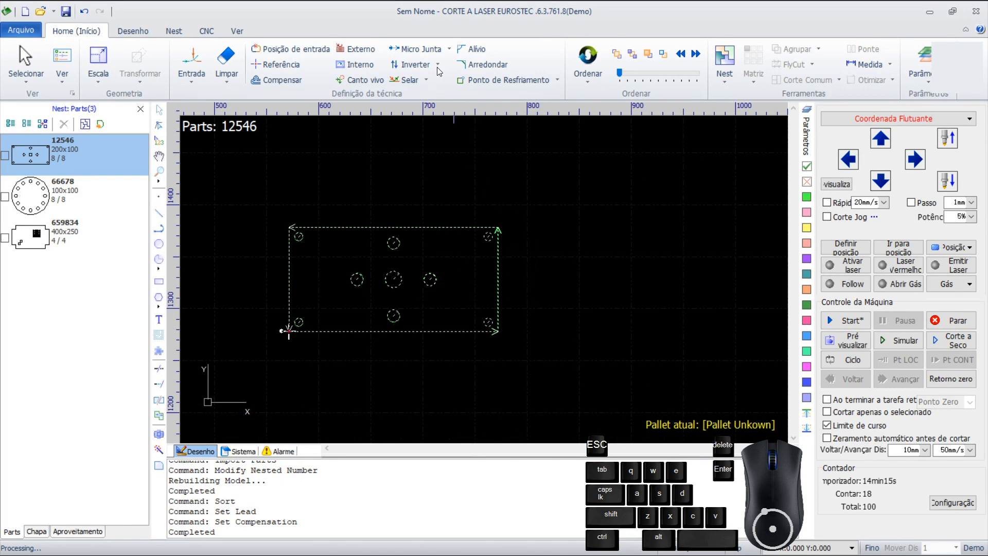
# Step: Add a 0.8 mm micro joint at the lower-left corner of part 12546's outer contour and check the gap
pyautogui.click(421, 52)
pyautogui.scroll(15, 289, 330)
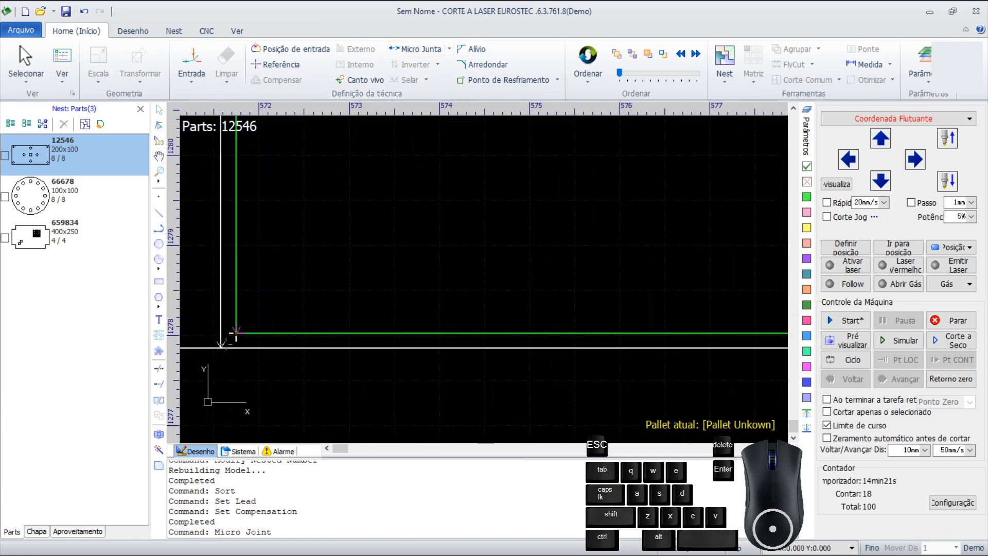
pyautogui.click(235, 332)
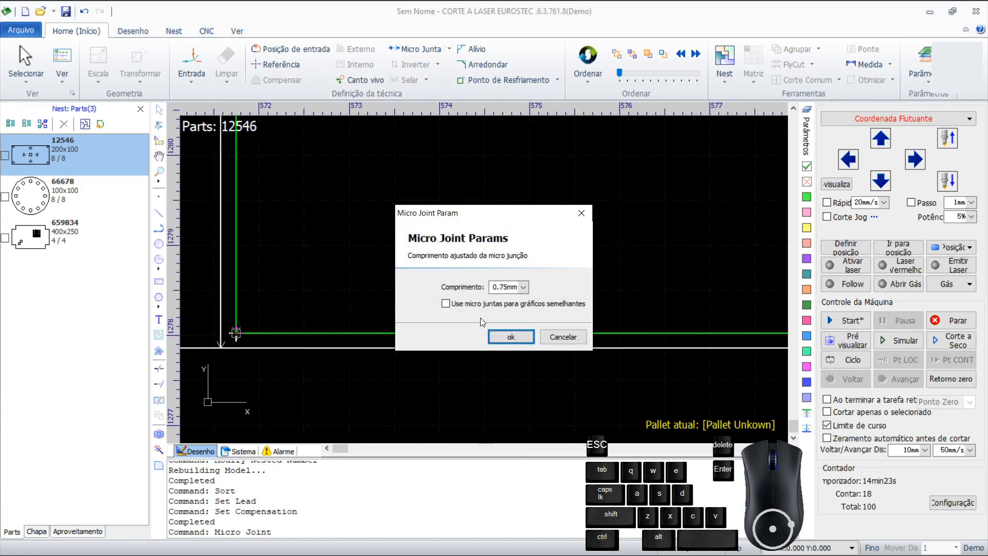
pyautogui.click(500, 287)
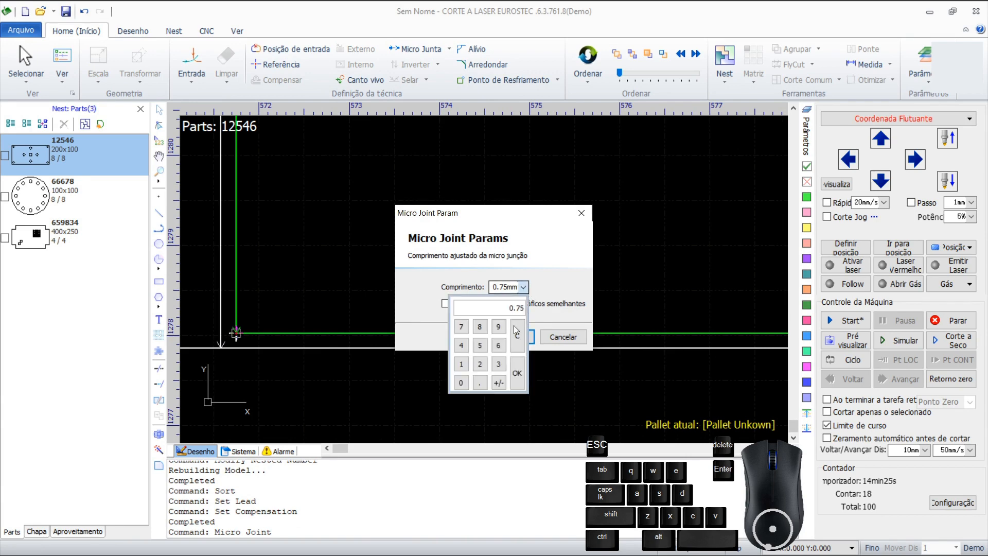
pyautogui.click(461, 382)
pyautogui.click(480, 326)
pyautogui.click(517, 373)
pyautogui.click(509, 342)
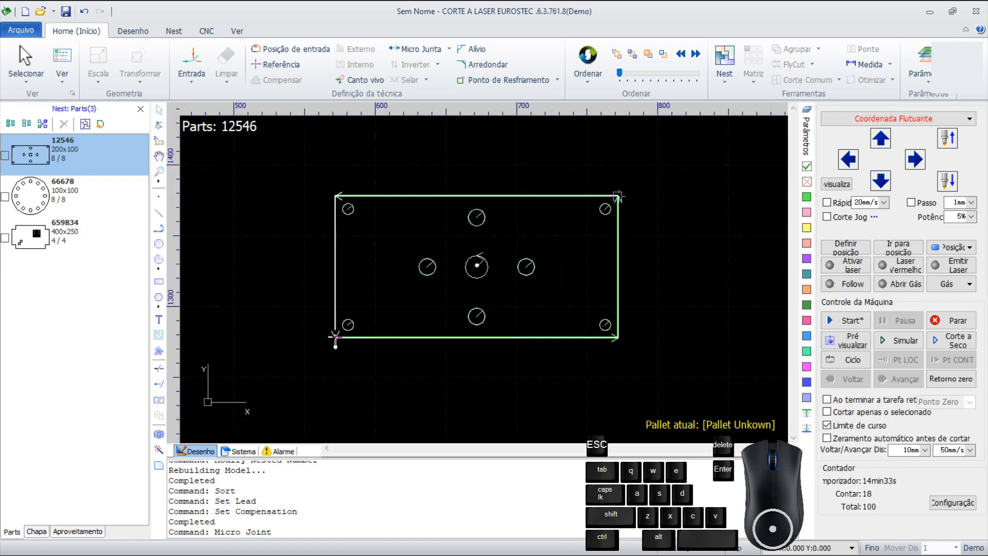
pyautogui.click(618, 196)
pyautogui.scroll(7, 619, 195)
pyautogui.scroll(-7, 583, 202)
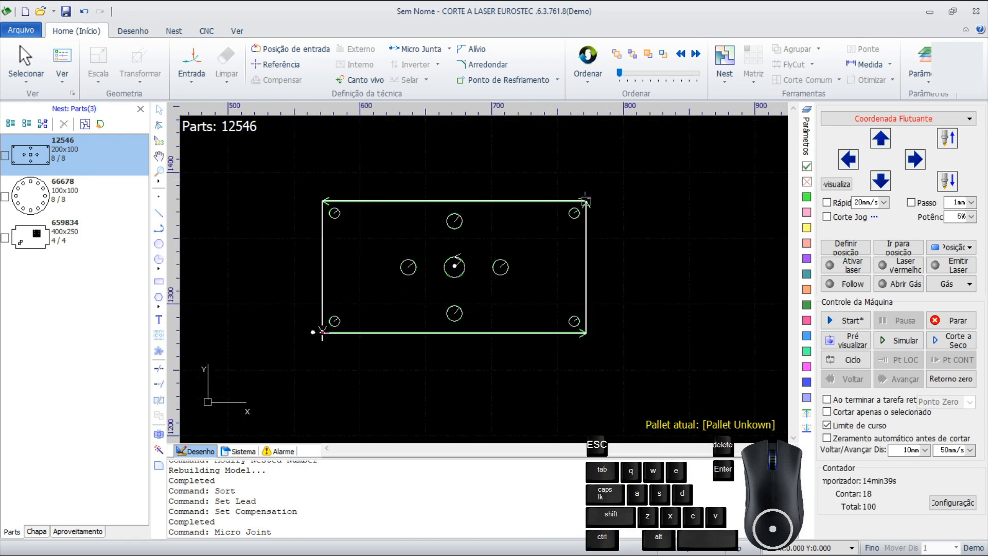
pyautogui.scroll(8, 323, 332)
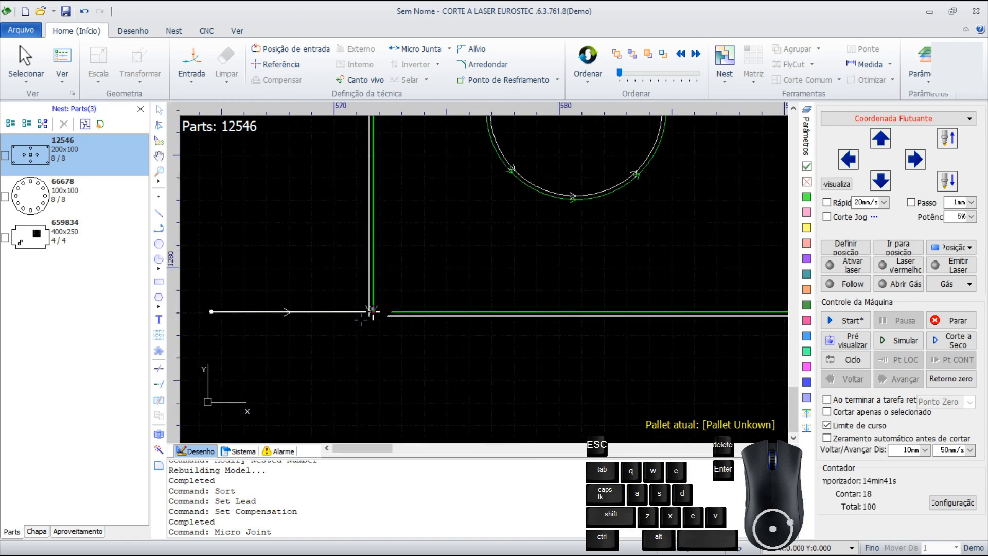
pyautogui.scroll(4, 391, 303)
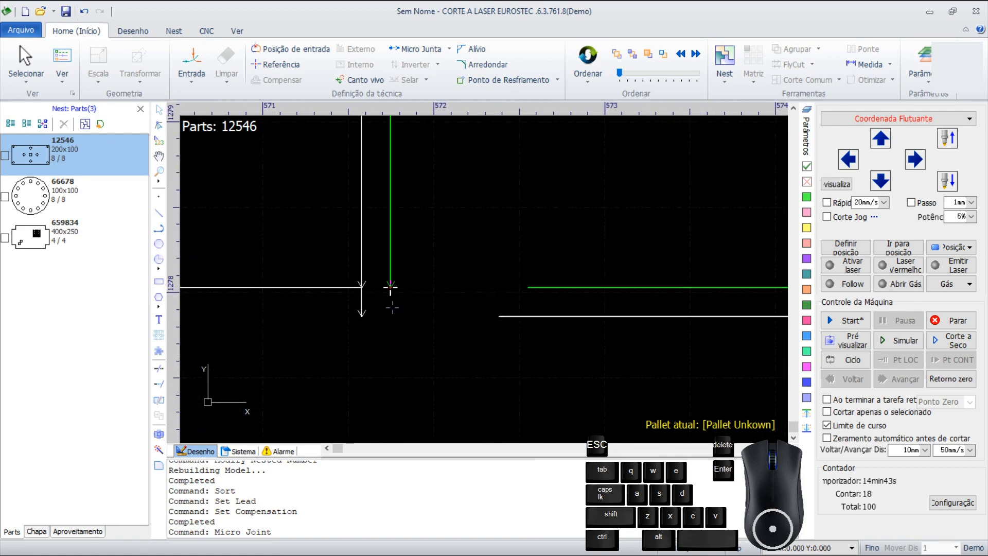
pyautogui.scroll(-7, 319, 276)
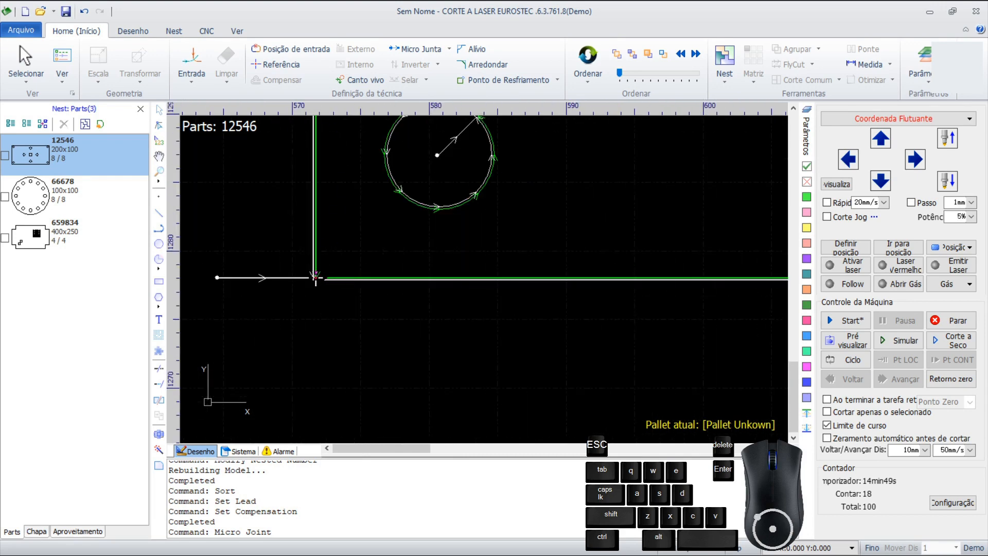
# Step: Try the outer contour's lead-in at several positions along the rectangle's lower edge
pyautogui.click(293, 51)
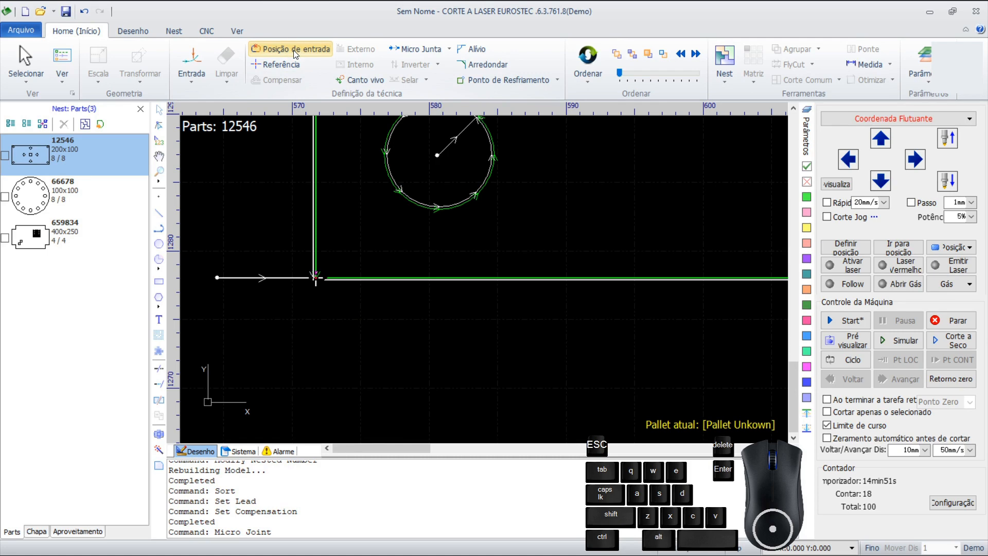
pyautogui.click(292, 49)
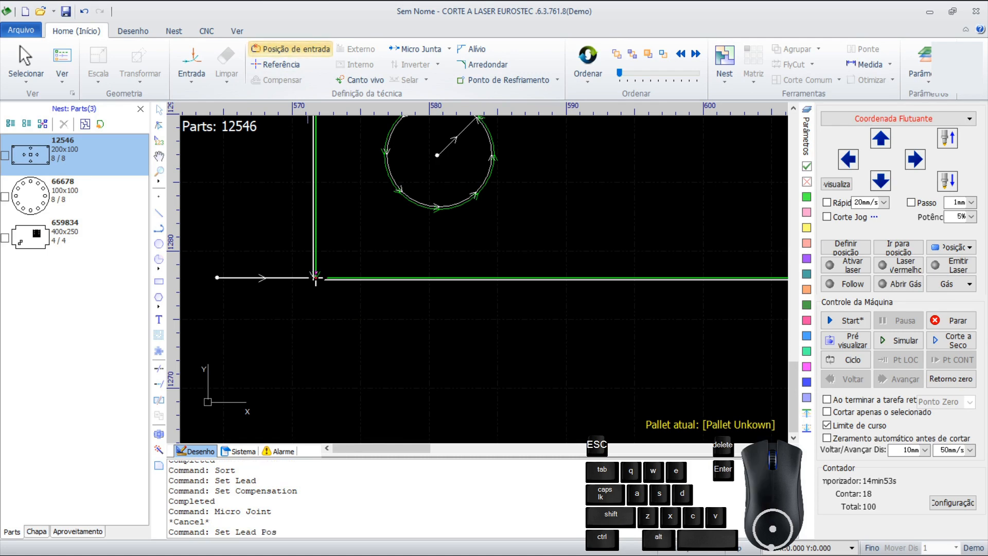
pyautogui.click(405, 278)
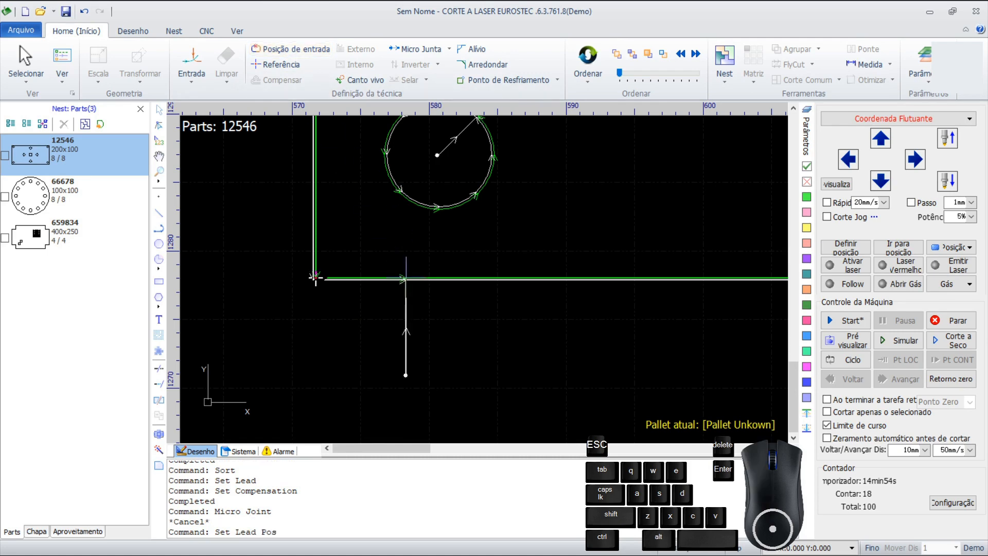
pyautogui.click(511, 278)
pyautogui.click(295, 64)
pyautogui.click(574, 279)
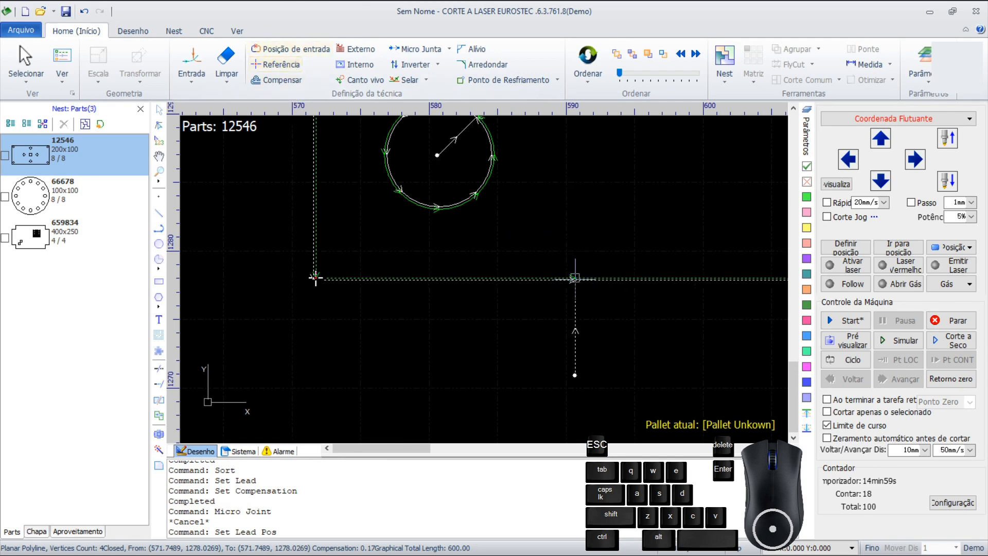
# Step: Reposition the outer contour's lead-in onto the lower edge, right beside the micro joint gap at the lower-left corner
pyautogui.scroll(4, 315, 278)
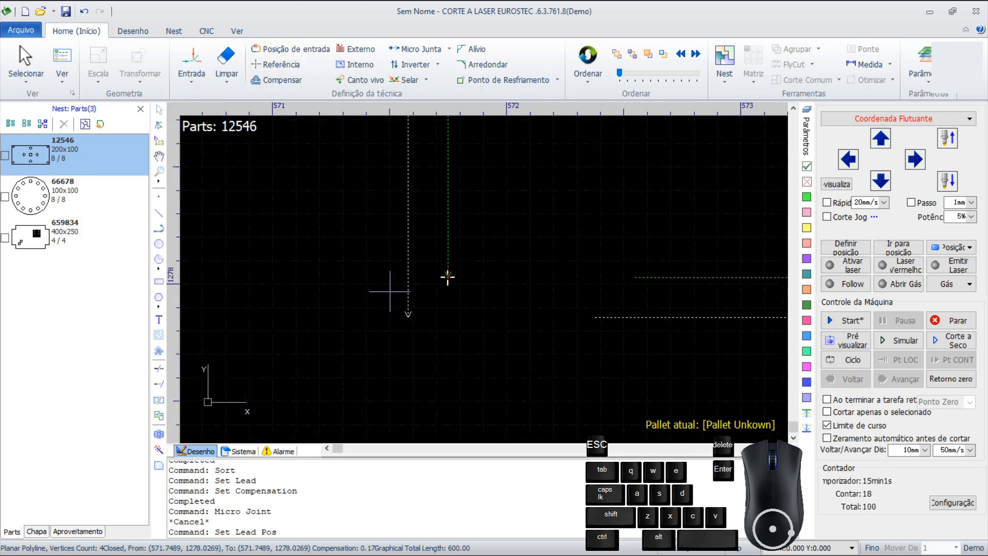
pyautogui.scroll(5, 419, 297)
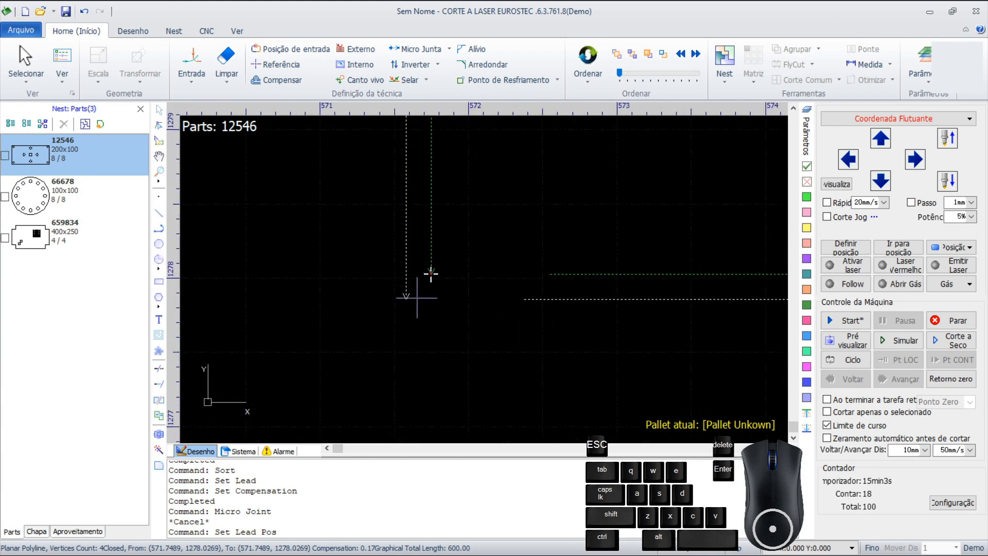
pyautogui.click(387, 296)
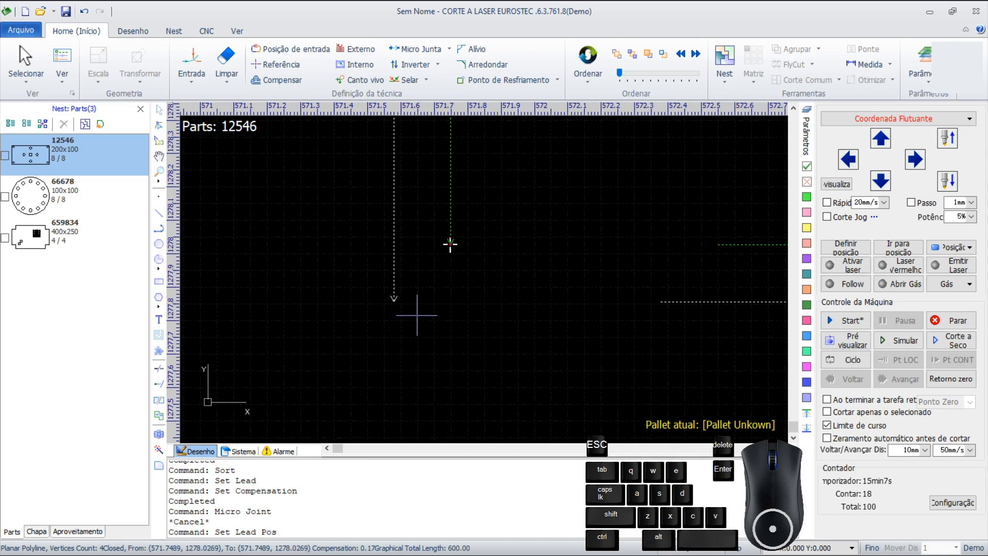
pyautogui.scroll(-3, 398, 303)
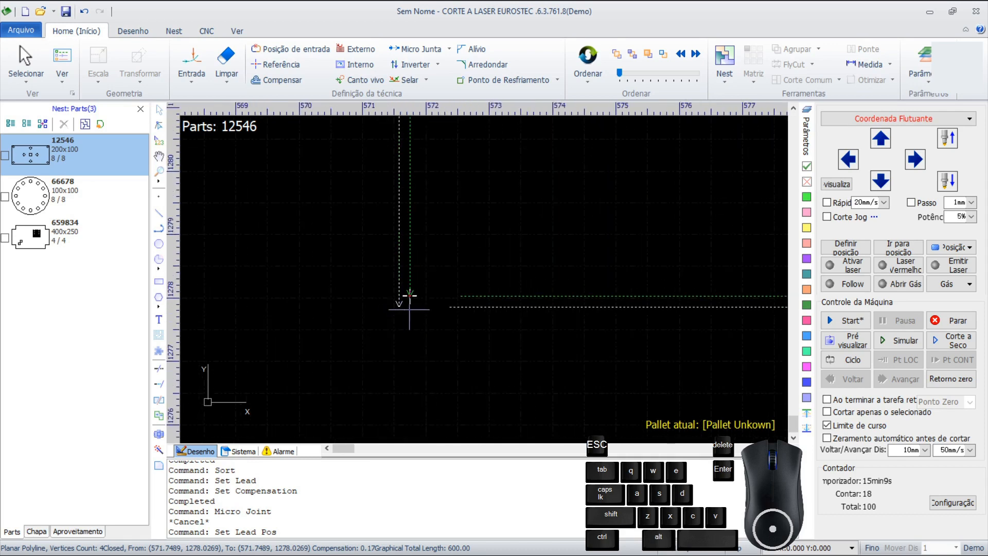
pyautogui.click(289, 49)
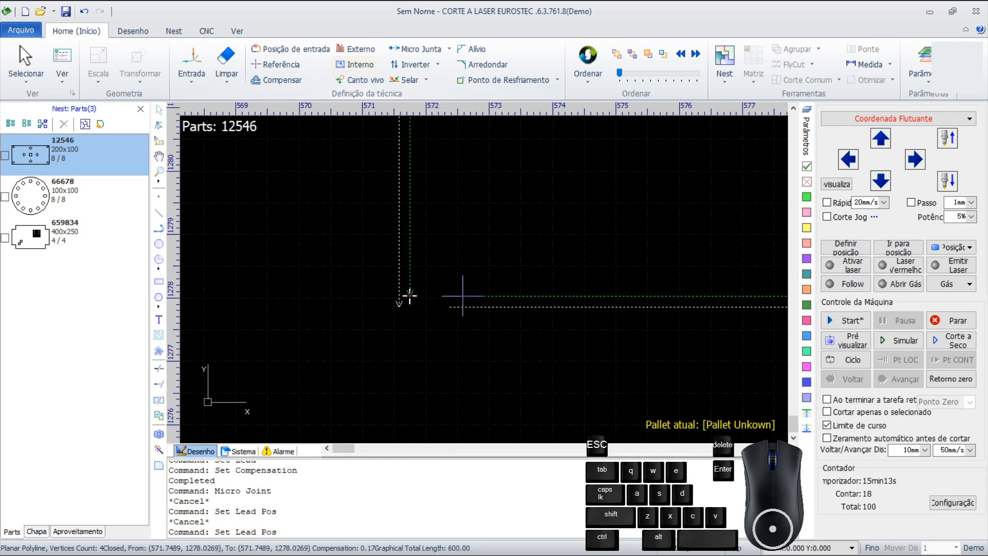
pyautogui.scroll(3, 454, 294)
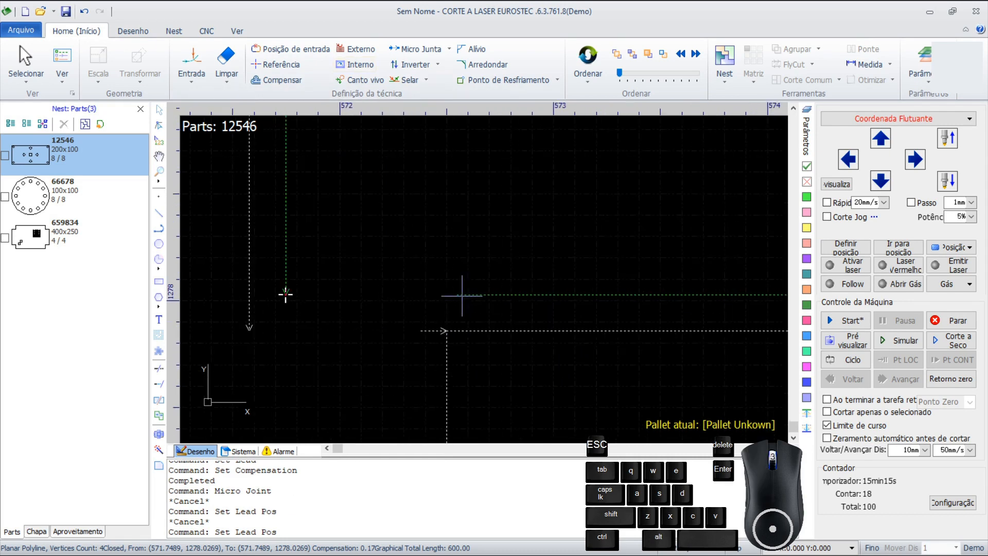
pyautogui.scroll(2, 462, 296)
pyautogui.click(289, 49)
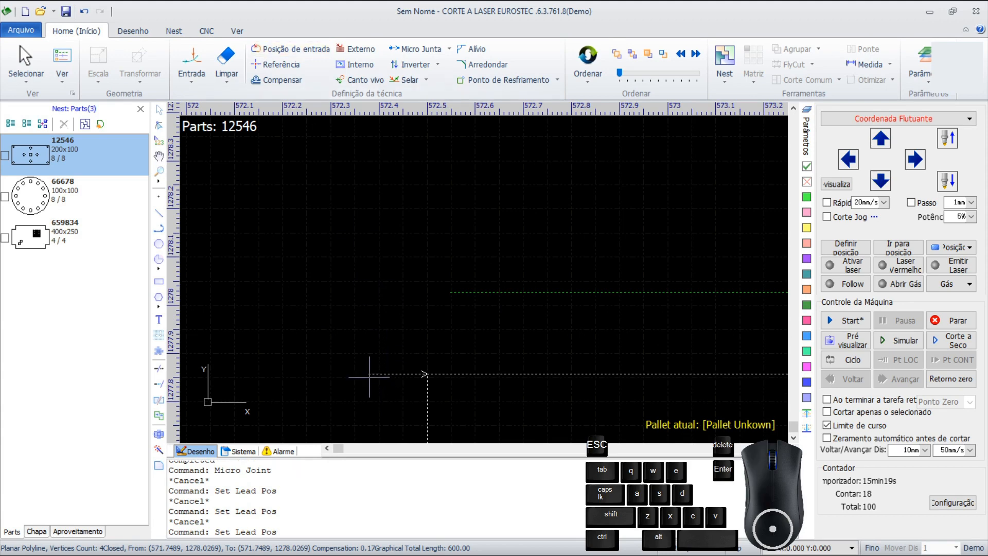
pyautogui.scroll(-5, 425, 343)
pyautogui.scroll(4, 424, 347)
pyautogui.scroll(-10, 409, 325)
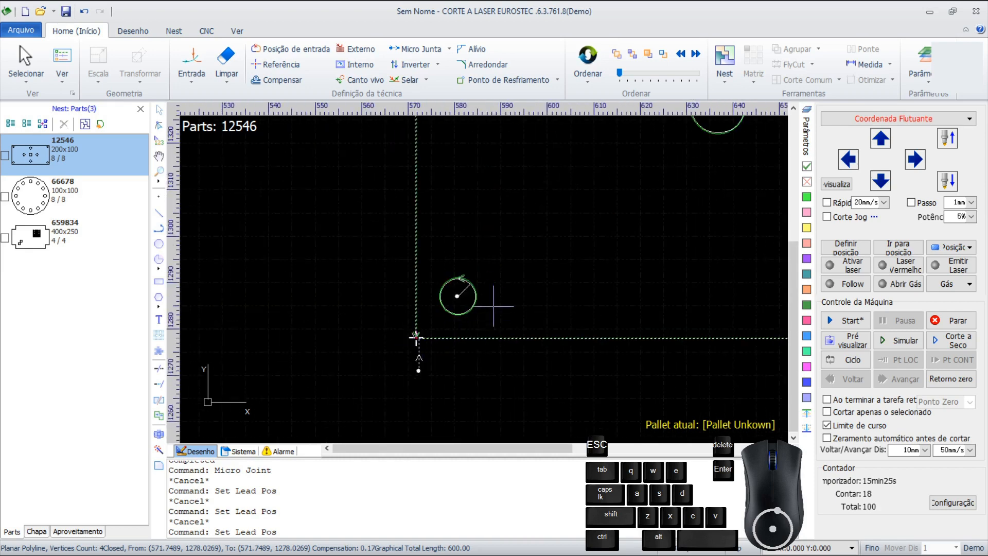
# Step: Move the lead-in of the hole just right of the central hole to the lowest point of its circle
pyautogui.scroll(-4, 491, 306)
pyautogui.scroll(3, 599, 268)
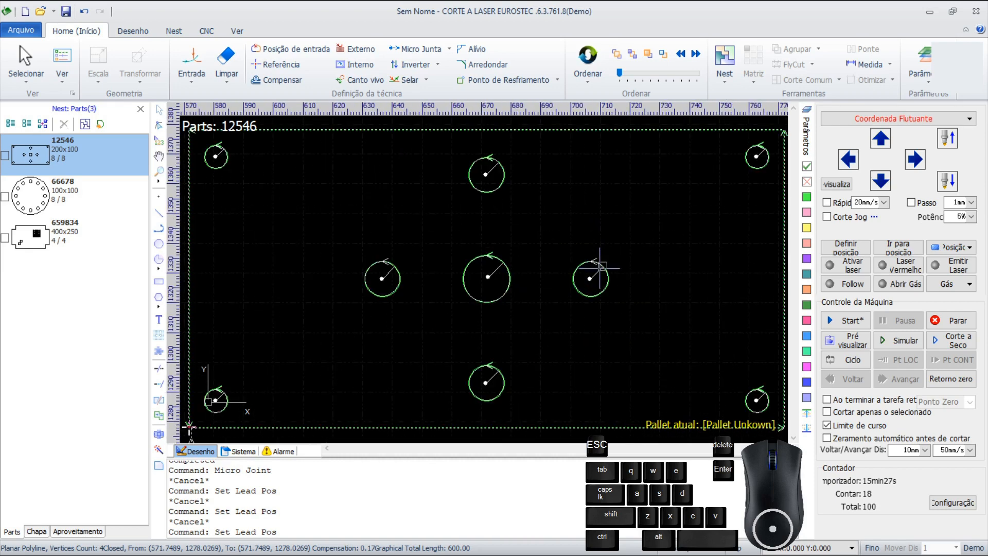
pyautogui.scroll(2, 600, 268)
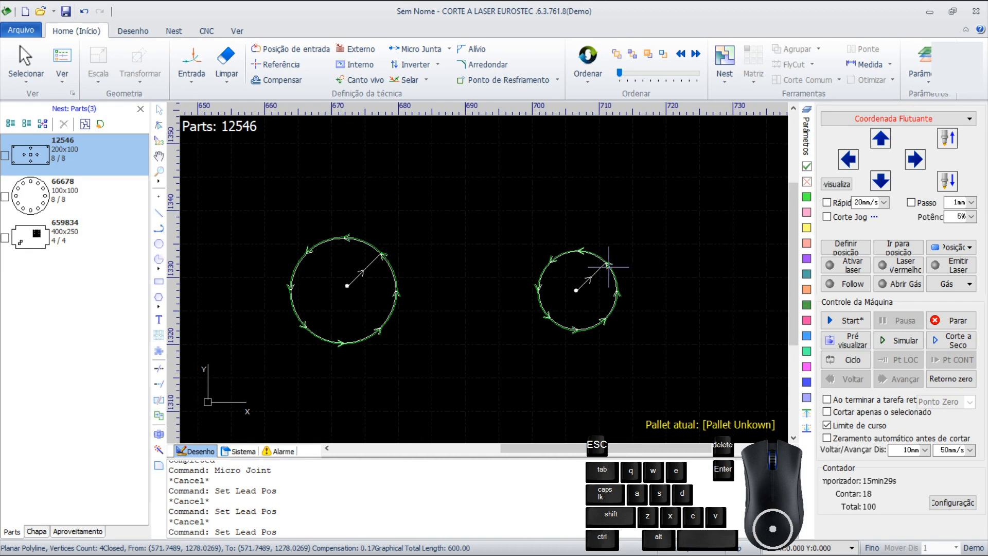
pyautogui.scroll(2, 599, 267)
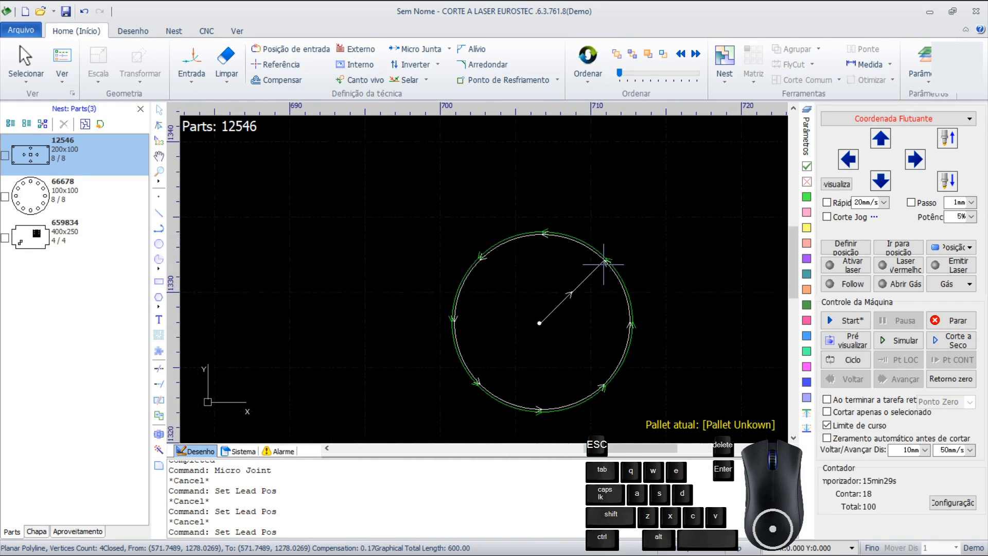
pyautogui.click(288, 49)
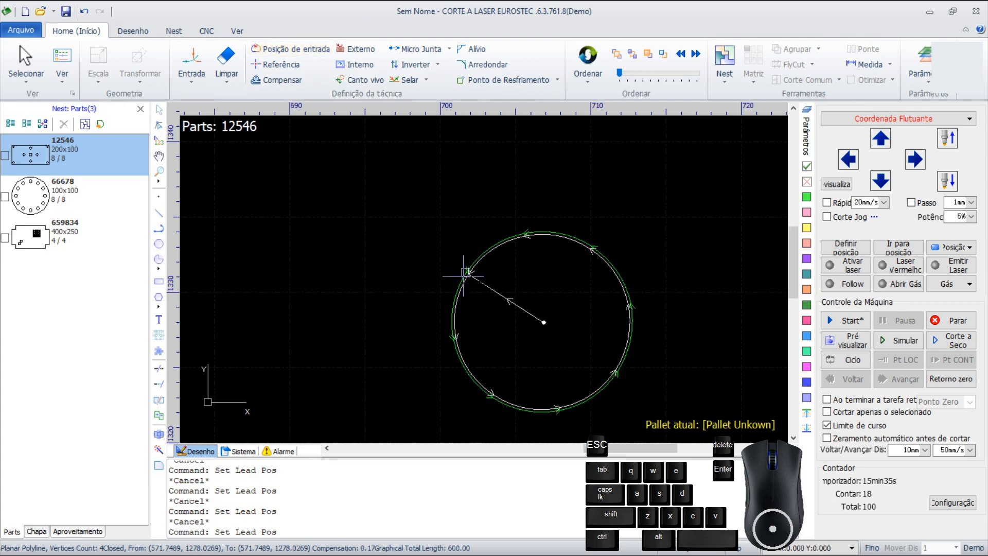
pyautogui.click(540, 411)
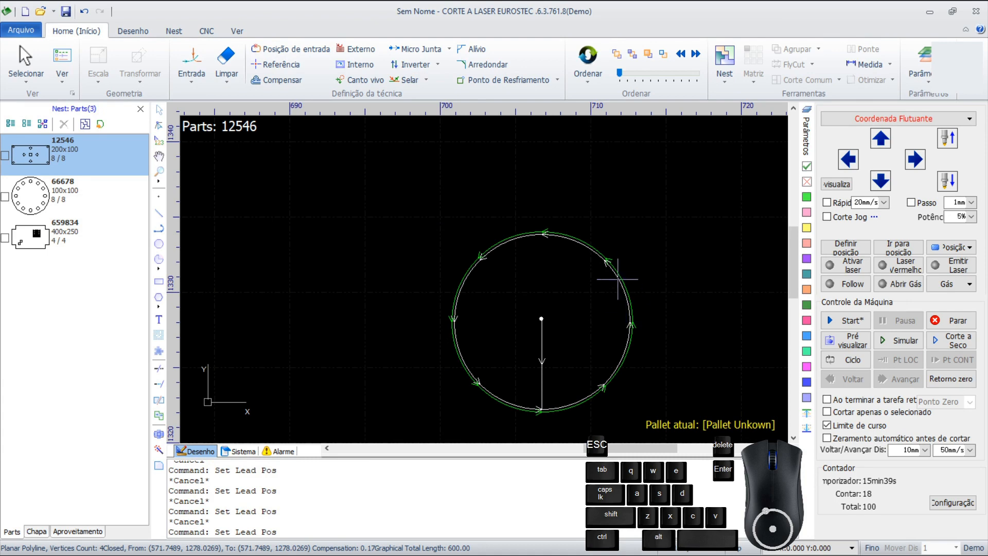
pyautogui.scroll(-10, 620, 267)
pyautogui.scroll(3, 607, 257)
pyautogui.scroll(4, 615, 251)
pyautogui.scroll(-6, 592, 235)
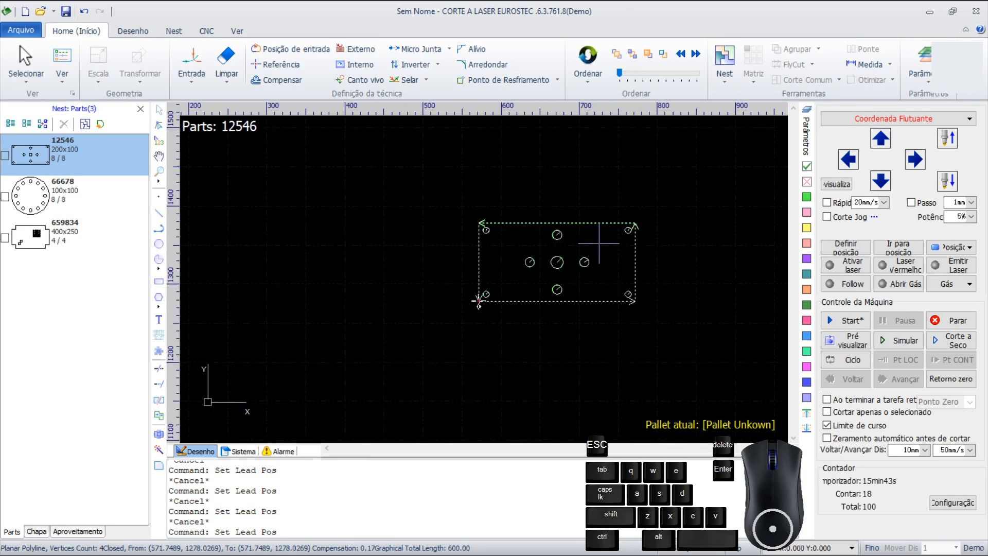
# Step: Sort the cutting order of all contours in part 66678 and give them 7 mm straight lead-ins (Linha) at 90°
pyautogui.doubleClick(29, 198)
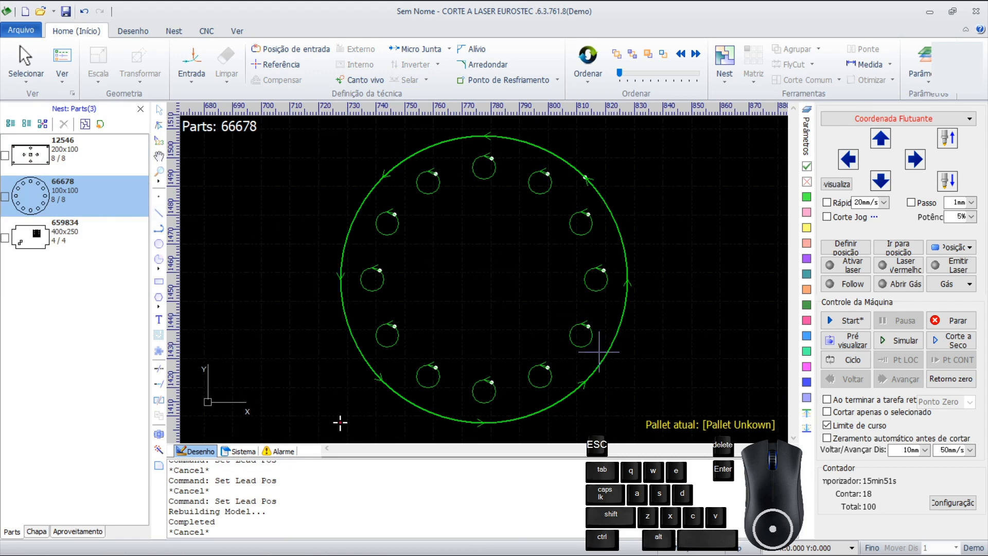
pyautogui.hotkey('ctrl', 'a')
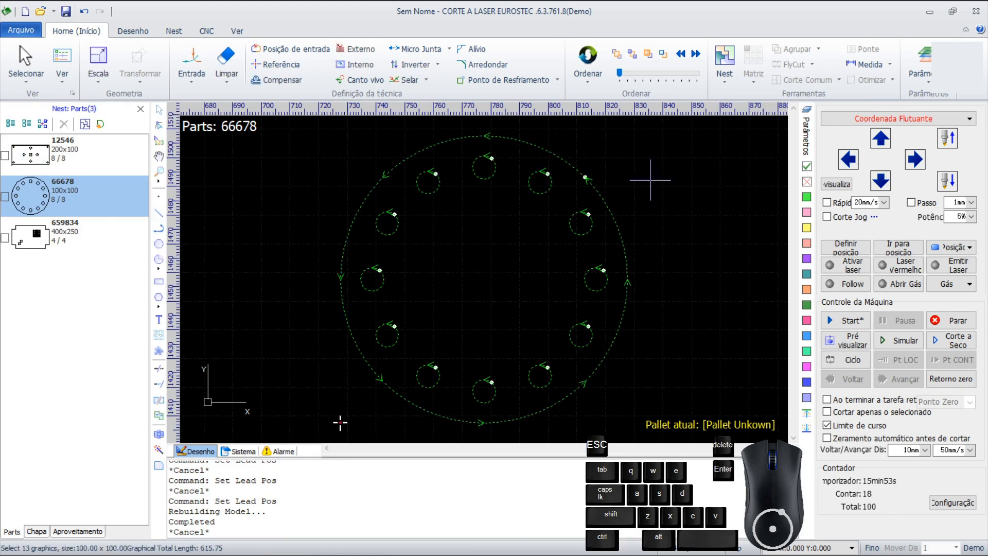
pyautogui.click(591, 60)
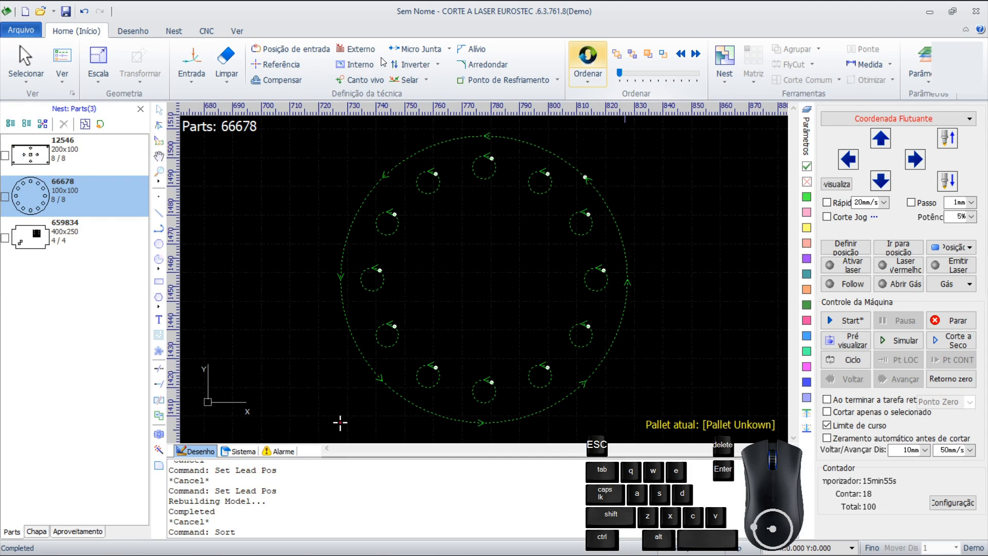
pyautogui.click(196, 53)
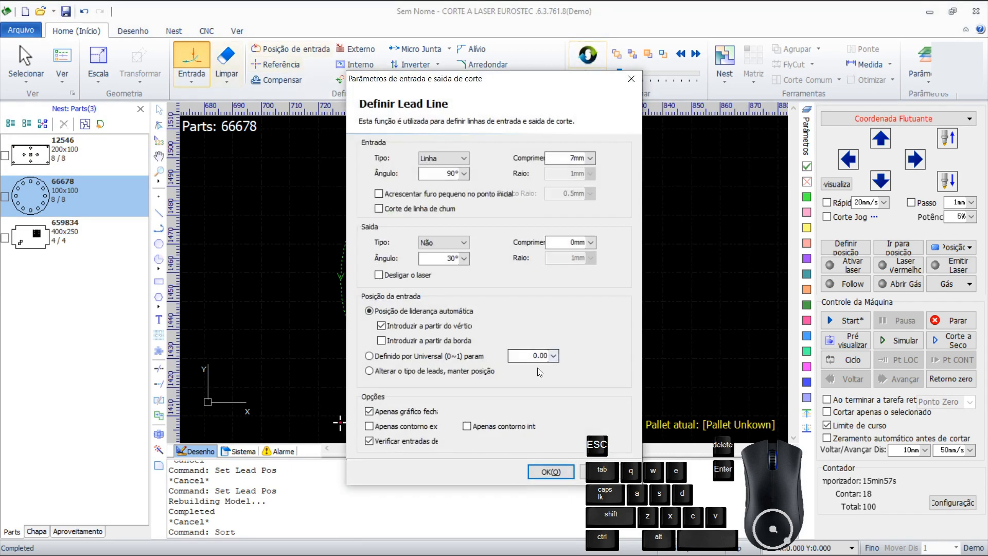
pyautogui.click(564, 469)
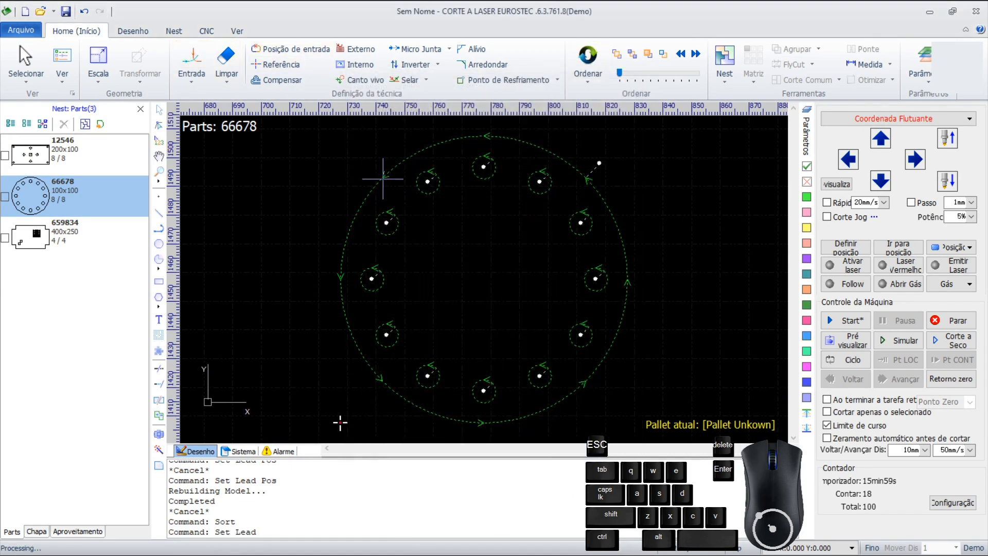
# Step: Apply 0.17 mm external and internal compensation to part 66678's contours, with inner contours shrinking and outer contours expanding
pyautogui.click(288, 82)
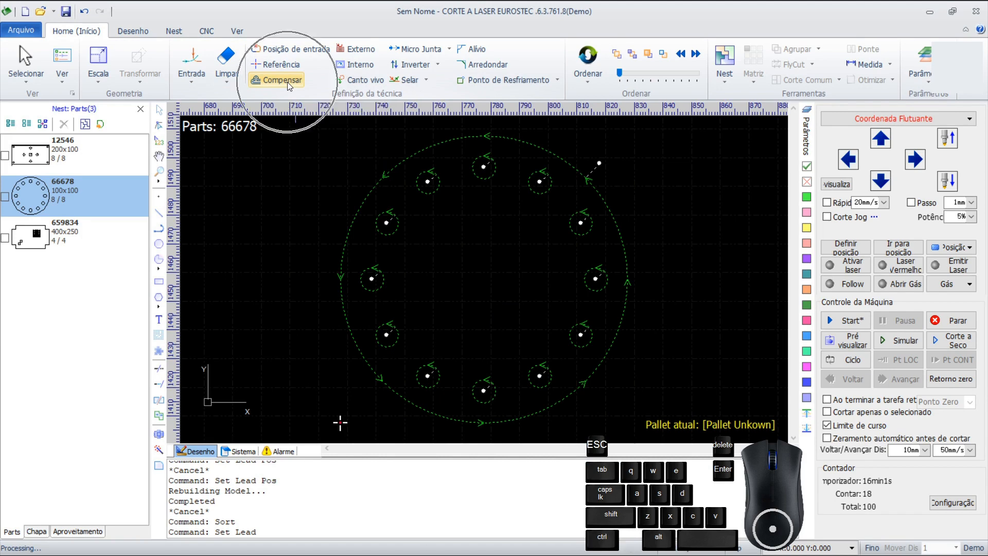
pyautogui.moveTo(459, 227); pyautogui.dragTo(501, 229)
pyautogui.moveTo(455, 153); pyautogui.dragTo(632, 154)
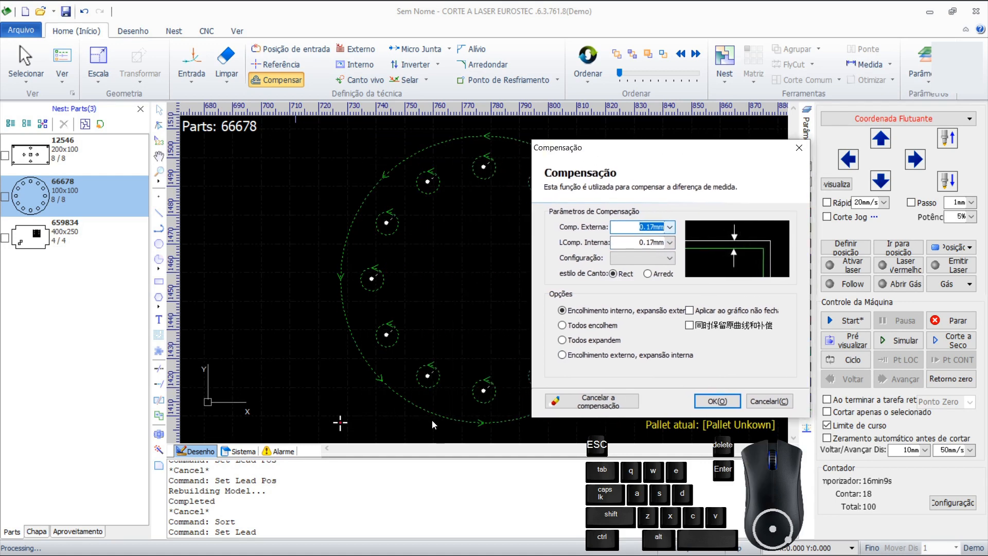
pyautogui.moveTo(638, 242); pyautogui.dragTo(670, 248)
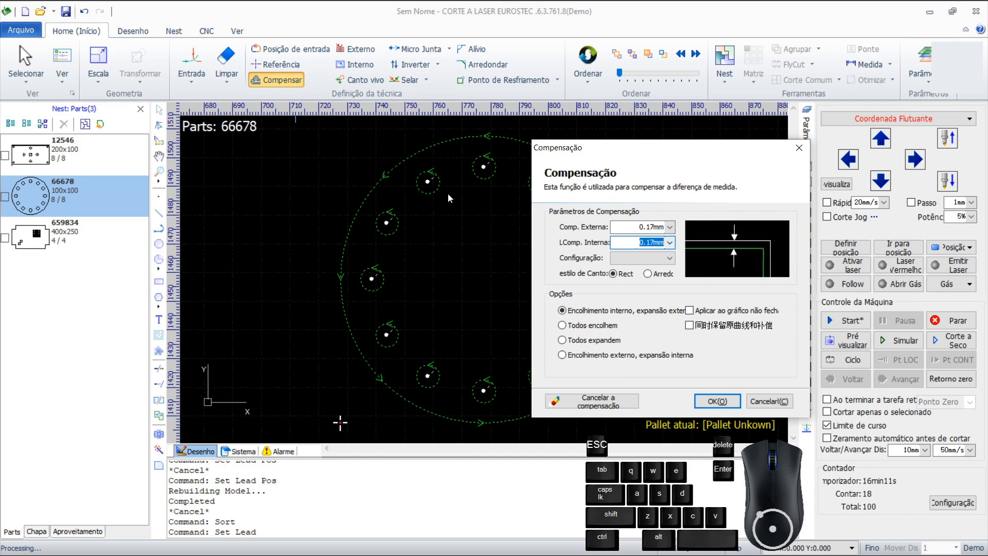
pyautogui.click(717, 402)
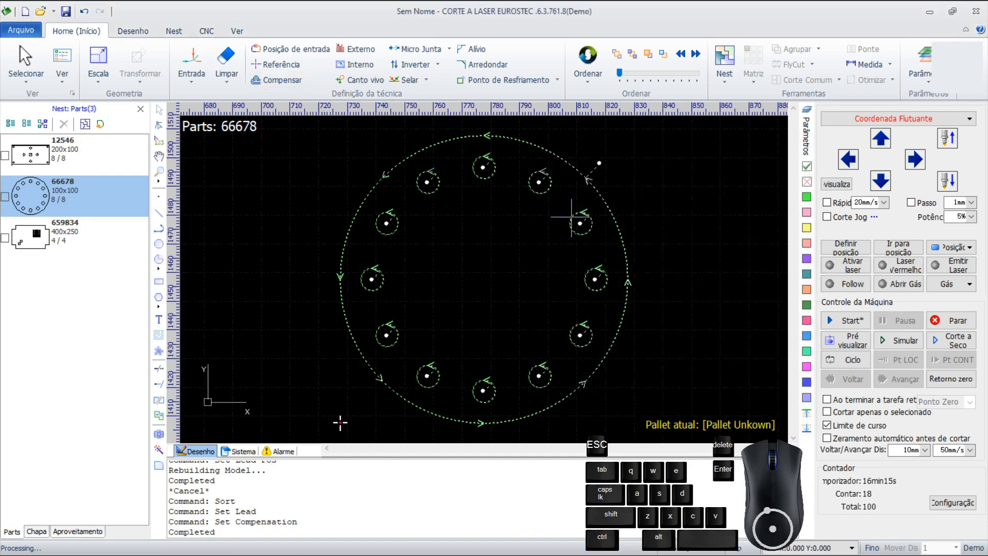
# Step: Add a 0.8 mm micro joint to part 66678's outer circle at the point where its lead-in meets the contour
pyautogui.scroll(3, 589, 212)
pyautogui.scroll(-3, 588, 213)
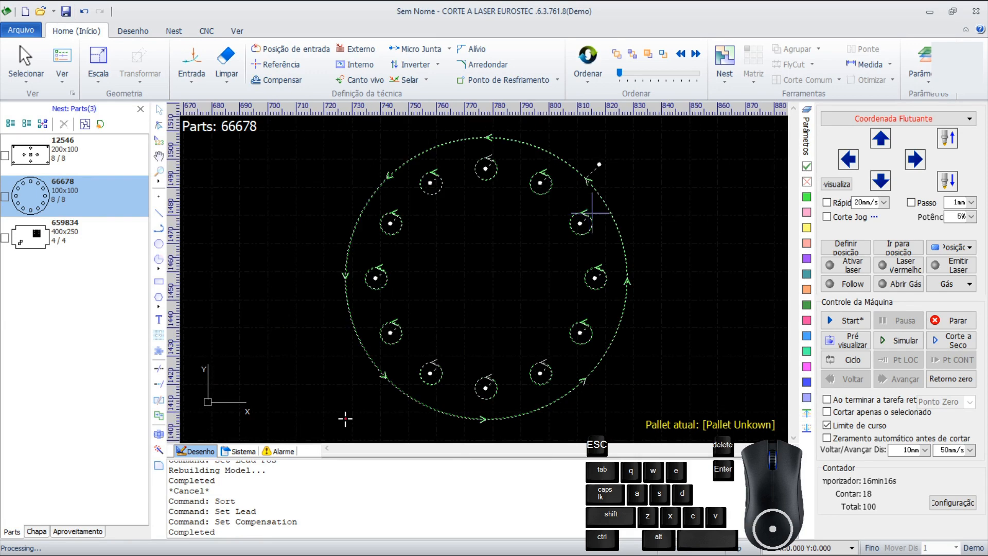
pyautogui.click(655, 176)
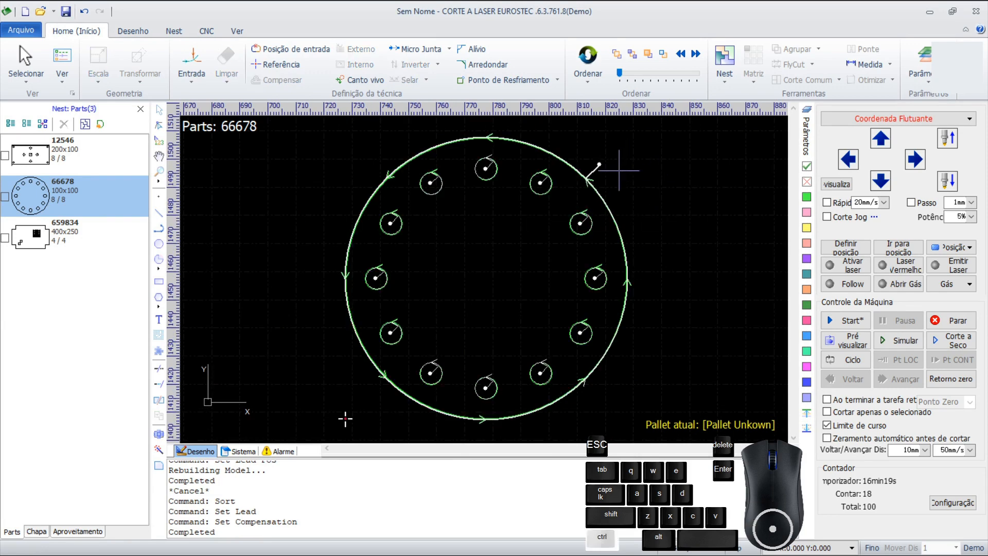
pyautogui.click(419, 49)
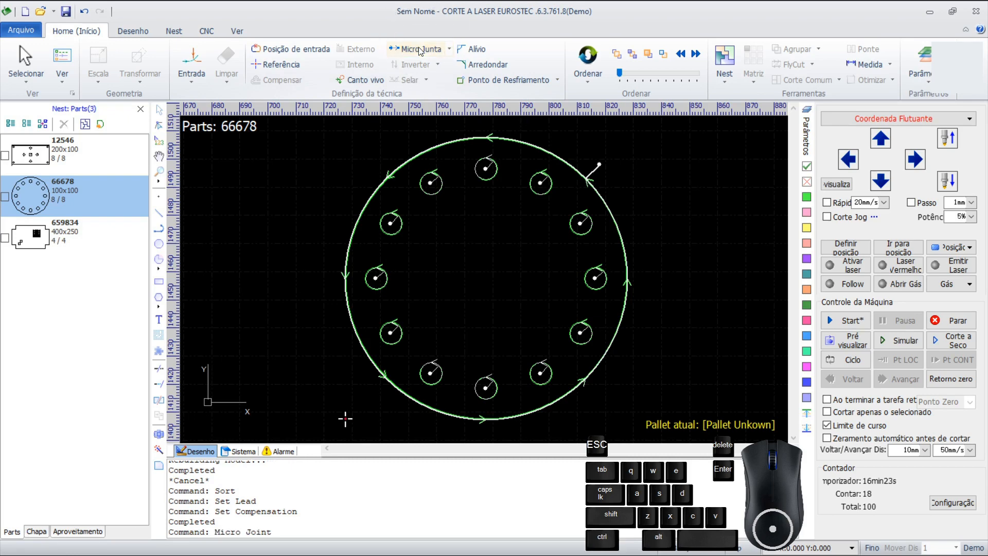
pyautogui.scroll(5, 594, 179)
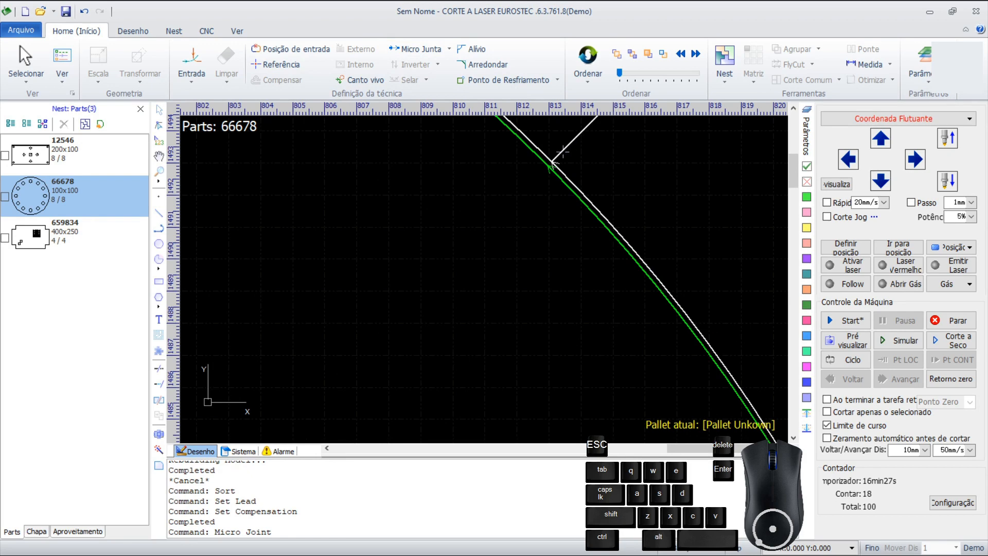
pyautogui.scroll(2, 553, 163)
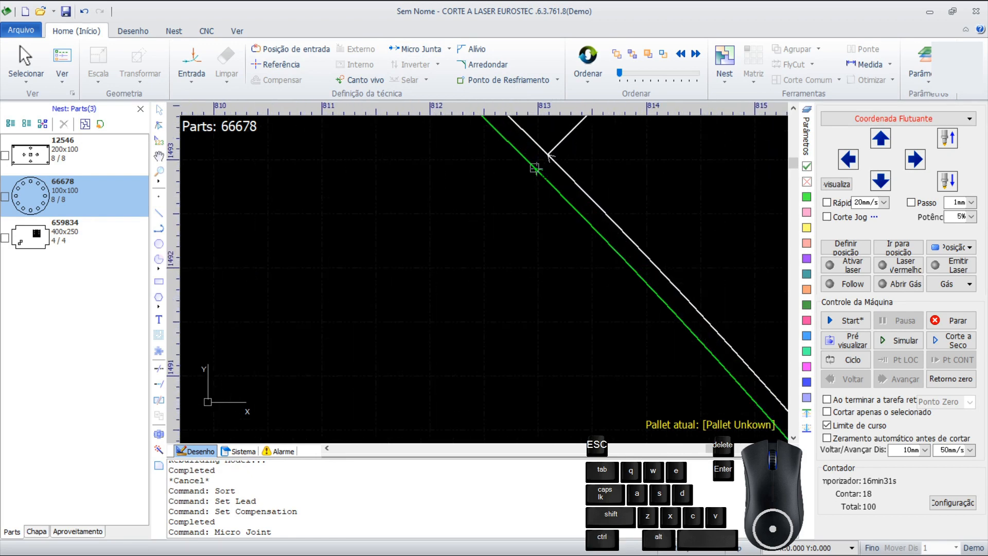
pyautogui.click(535, 168)
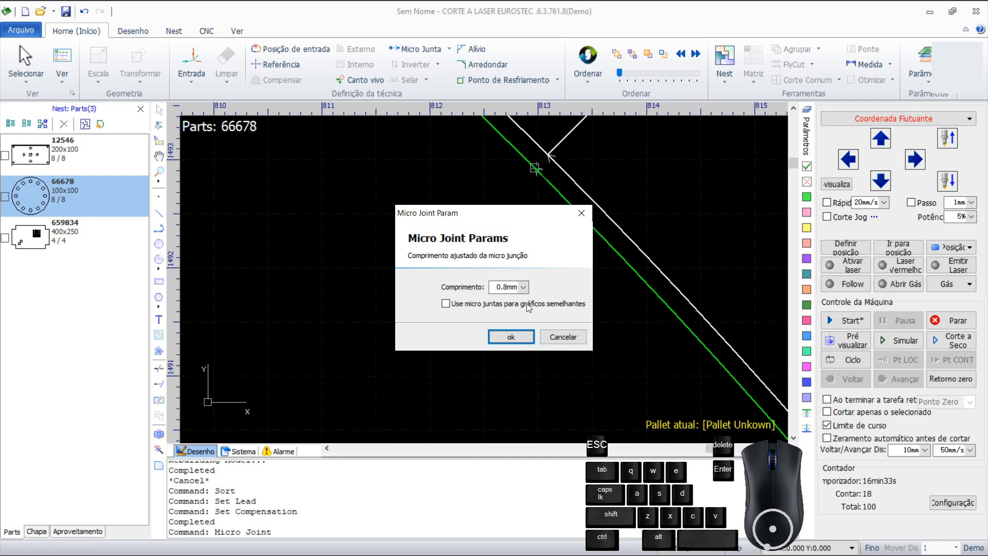
pyautogui.click(511, 337)
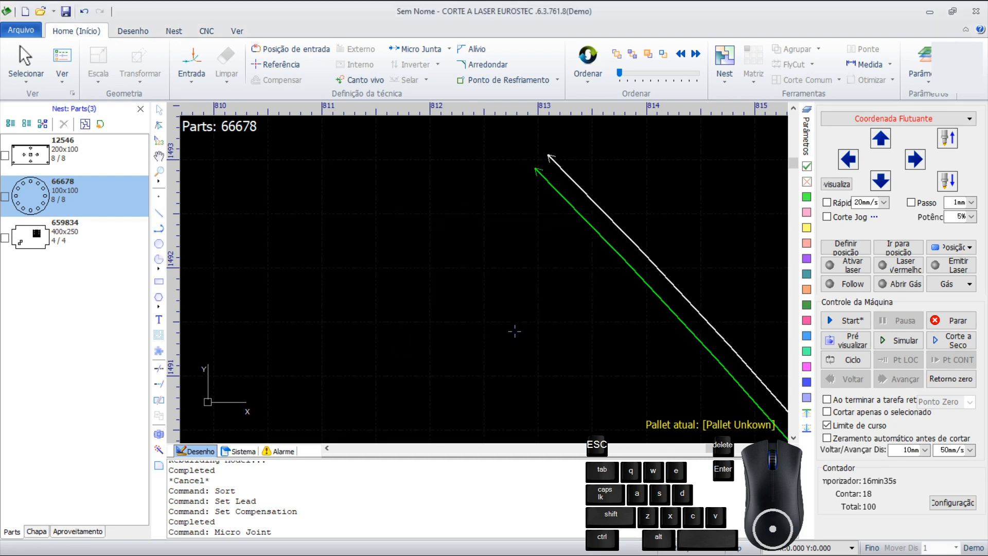
# Step: Move the outer circle's lead-in to the top of the circle and from there to its upper-left side
pyautogui.scroll(-3, 536, 198)
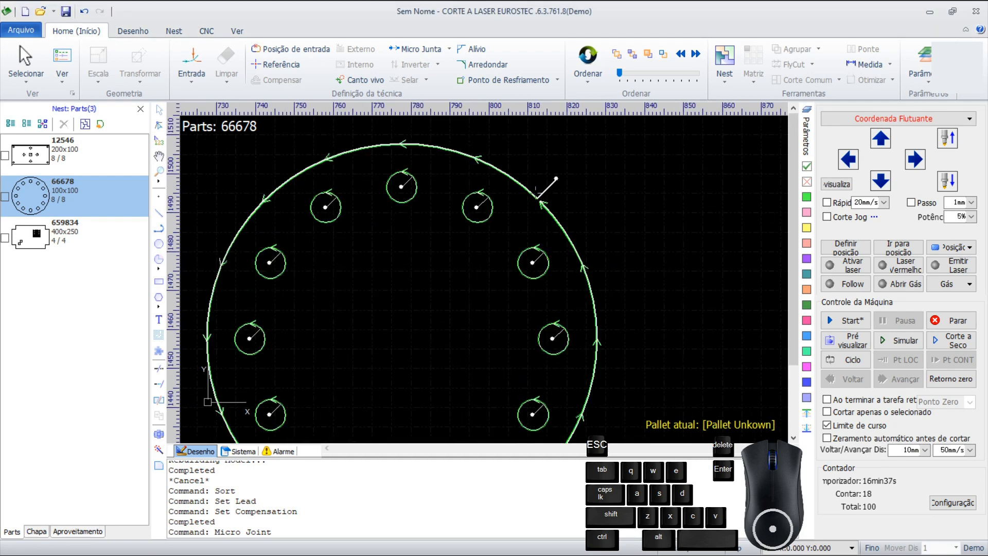
pyautogui.scroll(-2, 552, 184)
pyautogui.keyDown('ctrl'); pyautogui.click(541, 196); pyautogui.keyUp('ctrl')
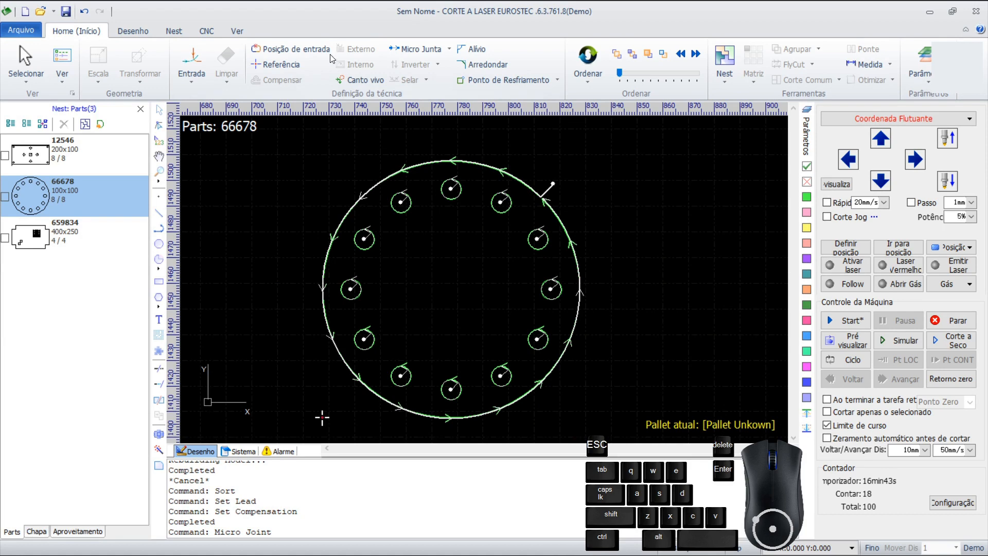
pyautogui.click(311, 48)
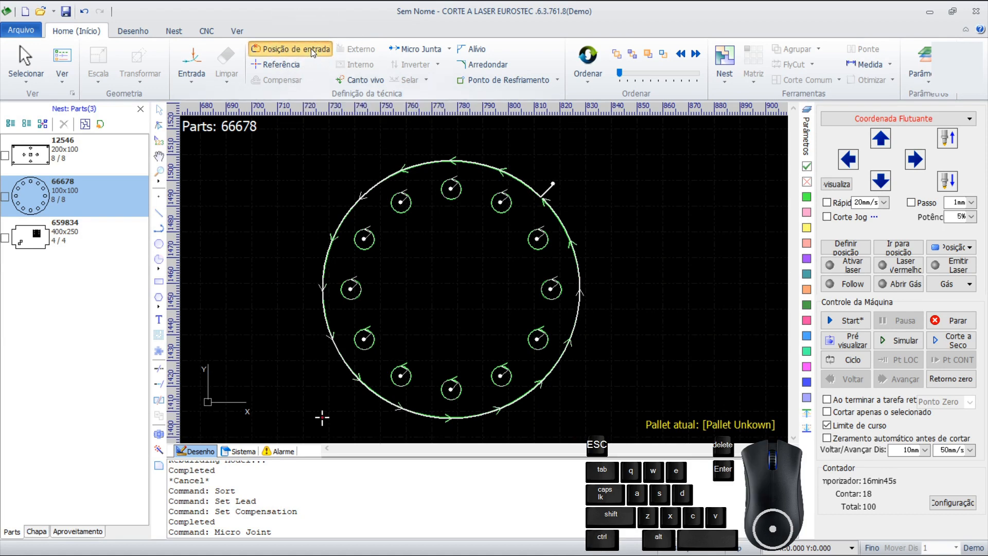
pyautogui.click(448, 155)
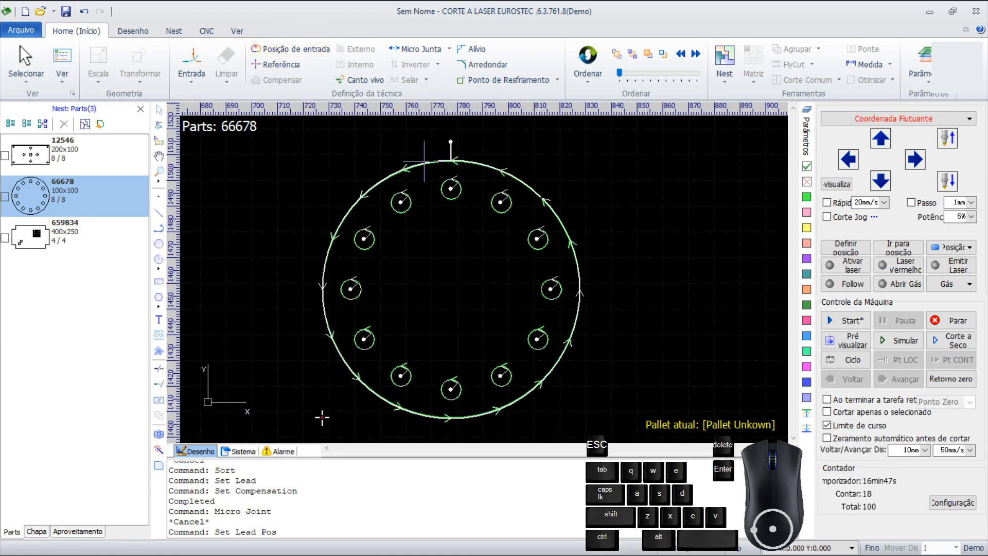
pyautogui.click(382, 183)
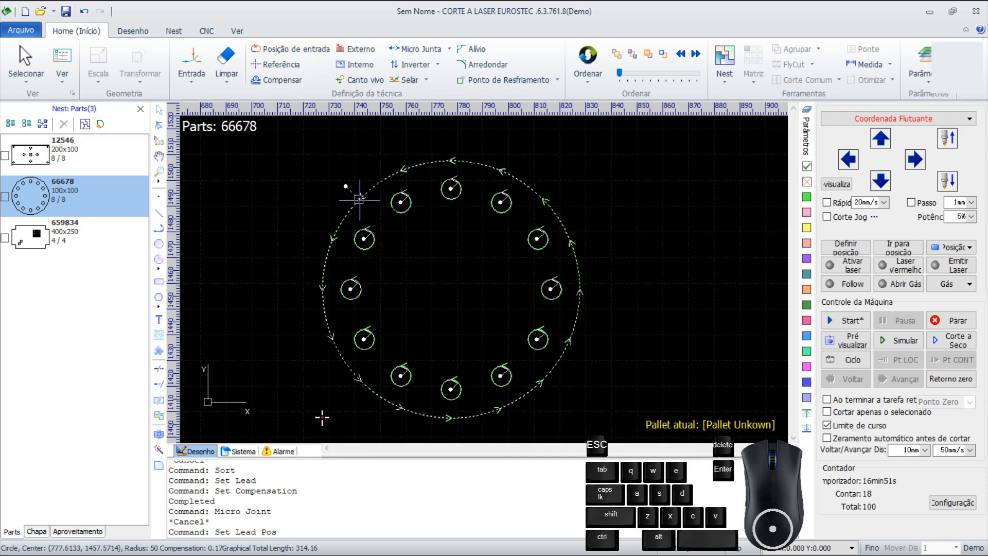
# Step: Reposition the outer circle's lead-in to the upper-left end of the micro joint gap on part 66678
pyautogui.scroll(5, 545, 206)
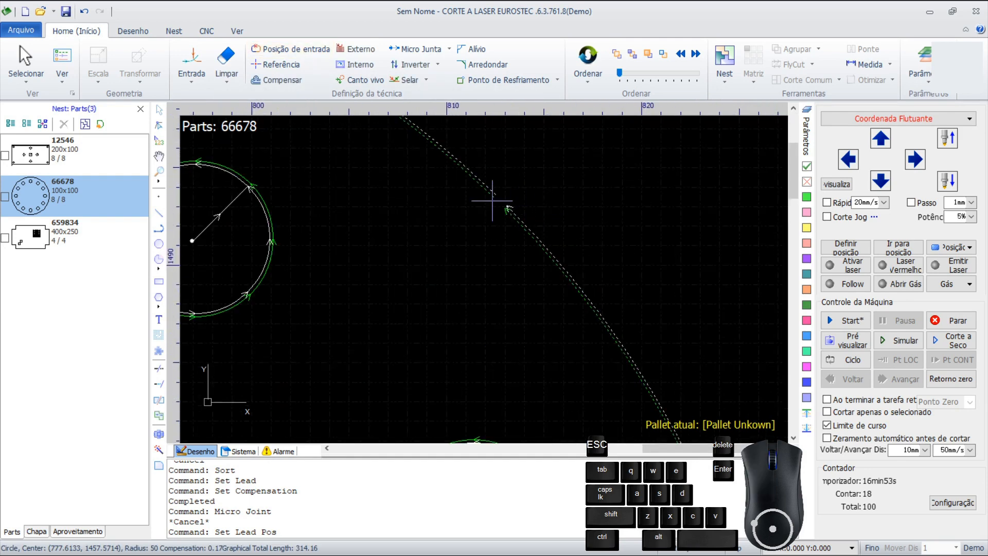
pyautogui.press('ctrl')
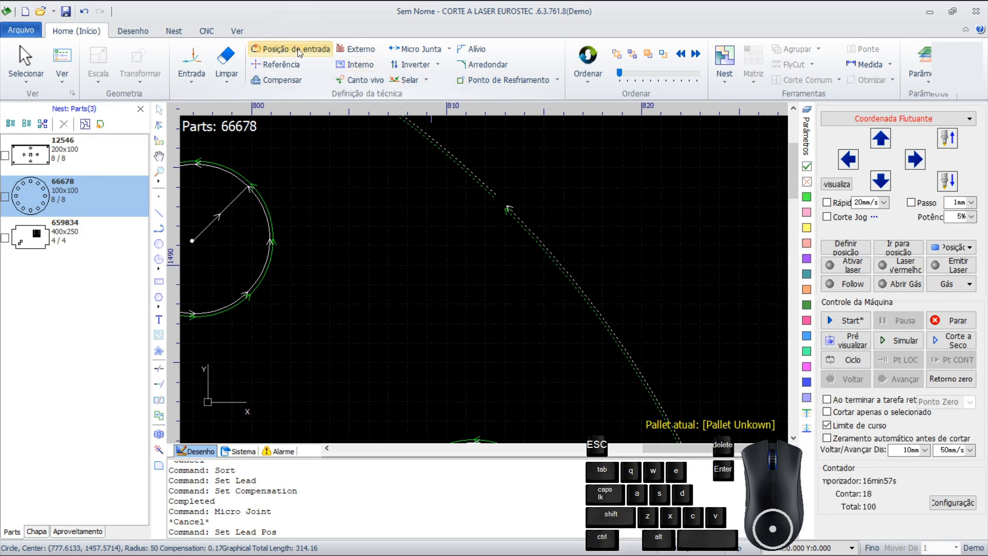
pyautogui.click(297, 49)
pyautogui.scroll(3, 540, 176)
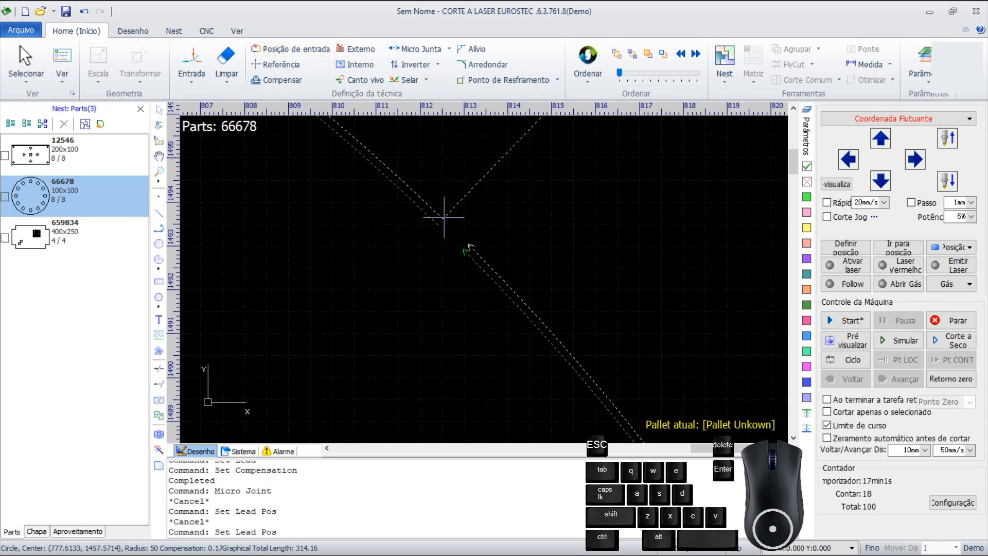
pyautogui.scroll(-5, 485, 206)
pyautogui.scroll(-4, 485, 206)
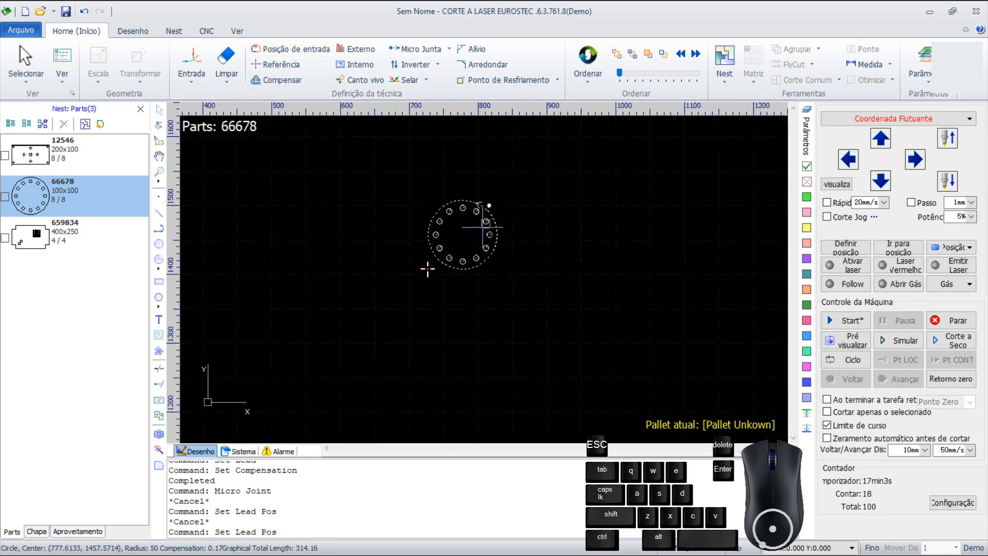
# Step: Sort the cutting order of all contours in part 659834 and give them 7 mm straight lead-ins (Linha) at 90°
pyautogui.click(38, 242)
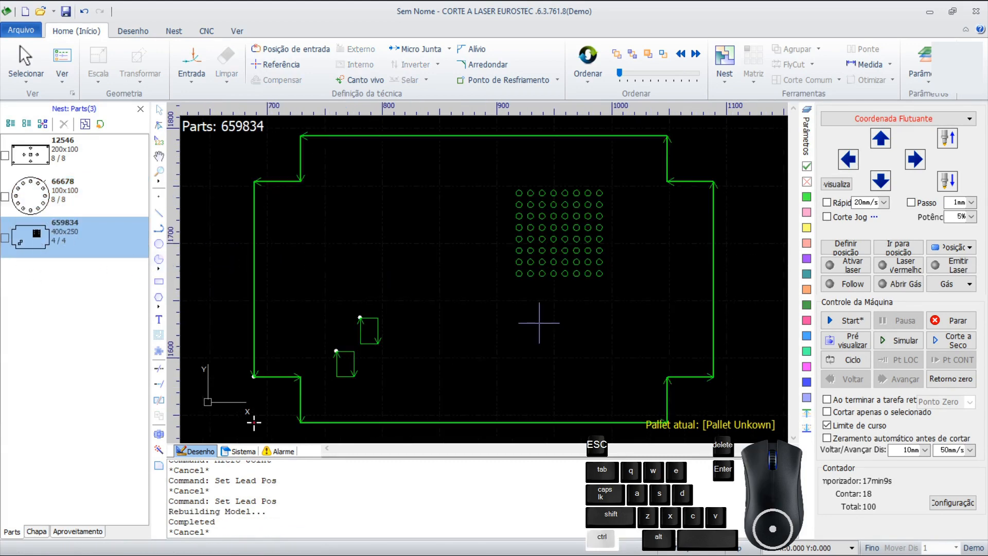
pyautogui.hotkey('ctrl', 'a')
pyautogui.click(587, 58)
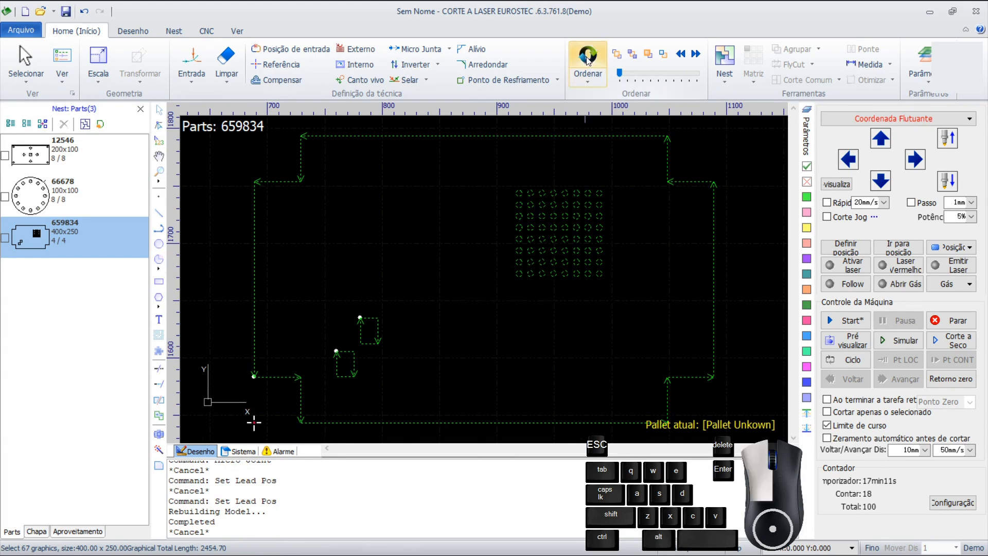
pyautogui.click(192, 57)
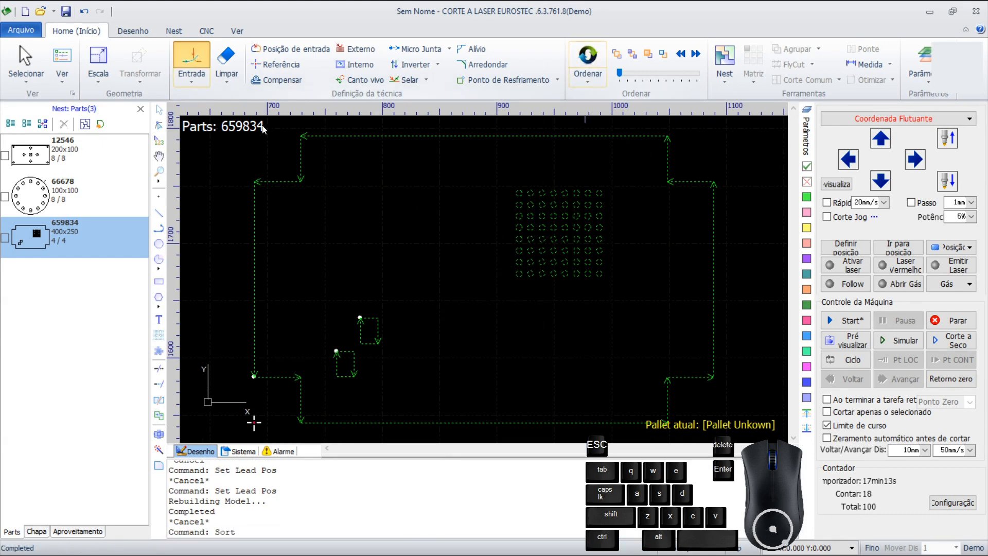
pyautogui.click(549, 472)
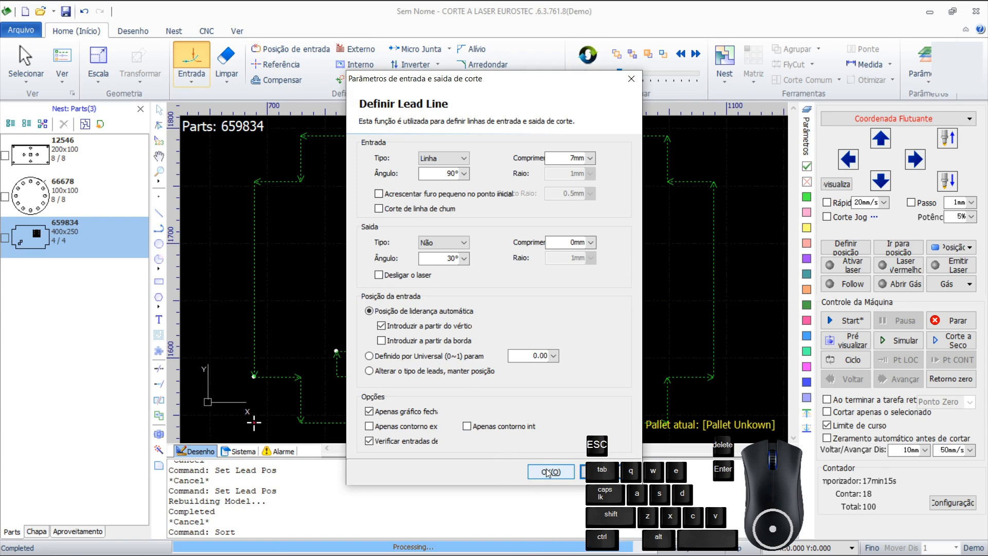
# Step: Apply compensation to all contours of part 659834 and clear the selection
pyautogui.click(279, 80)
pyautogui.click(540, 400)
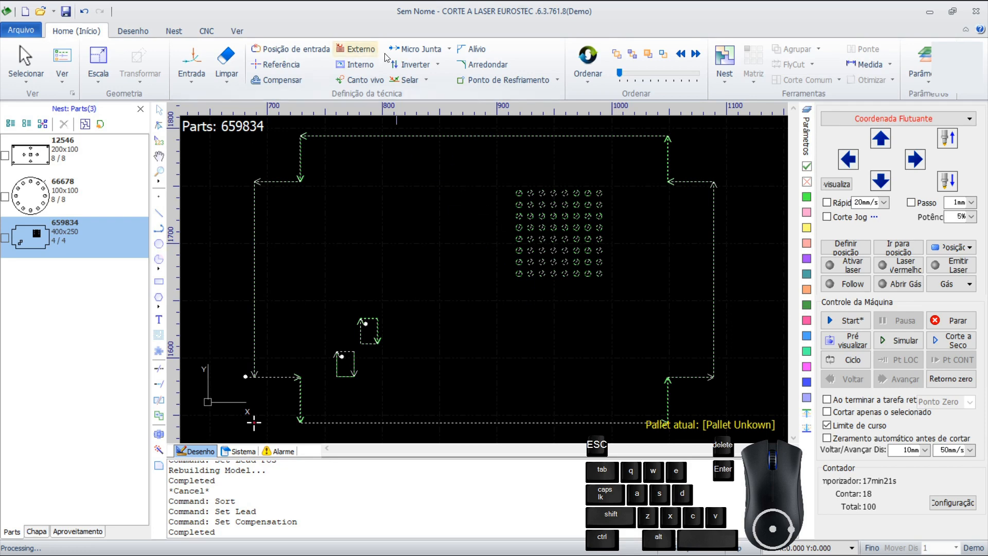
pyautogui.click(415, 49)
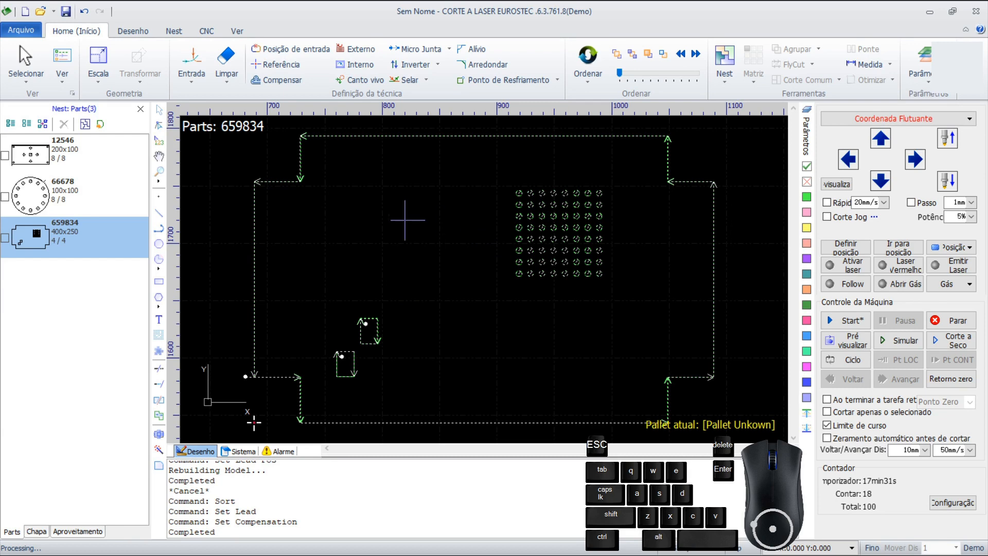
pyautogui.click(109, 306)
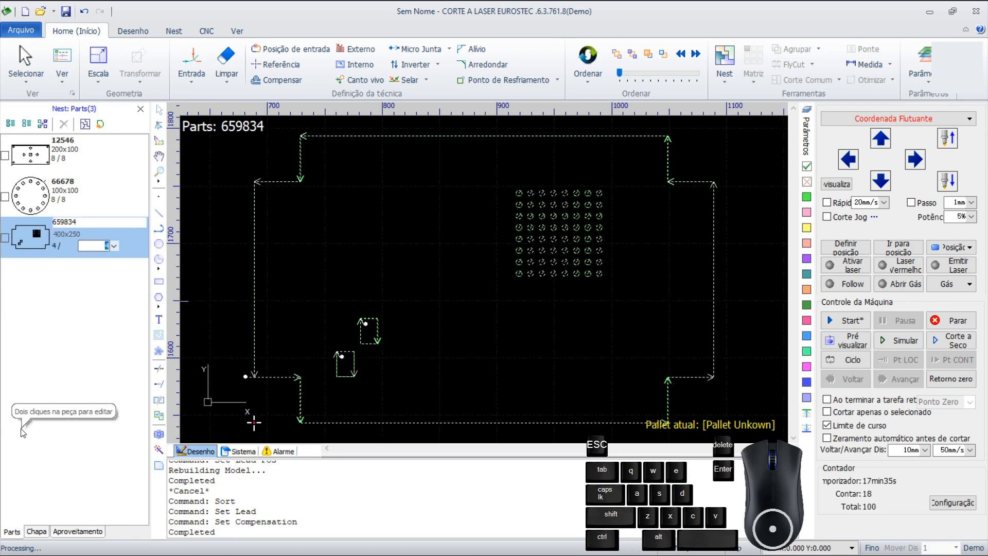
pyautogui.click(545, 85)
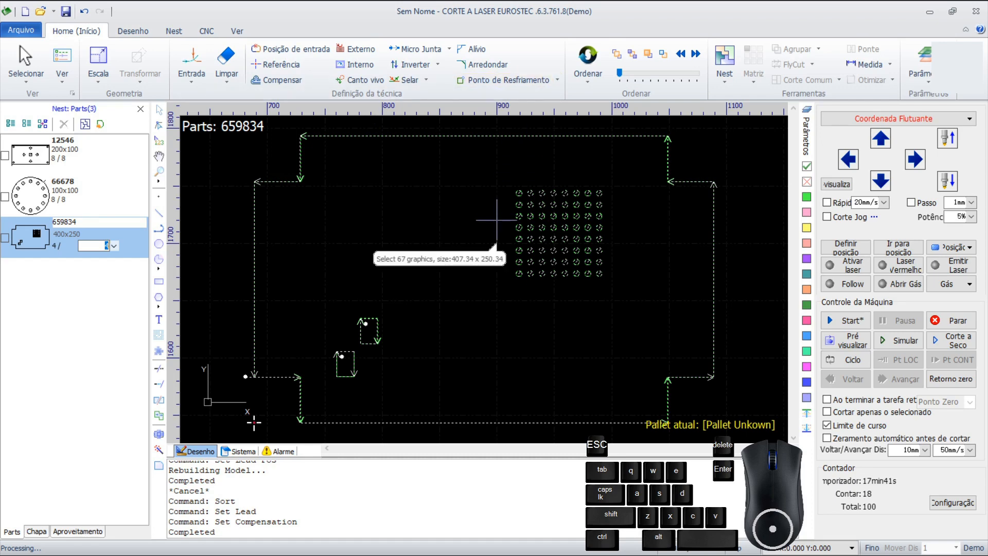
pyautogui.click(638, 288)
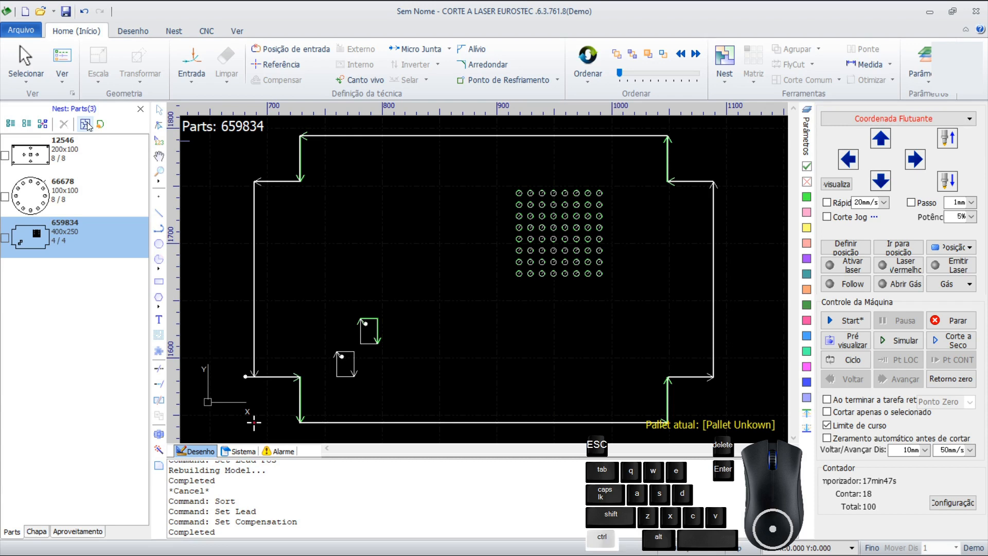
# Step: Open the automatic nesting settings and examine the default sheet's length and width
pyautogui.click(174, 33)
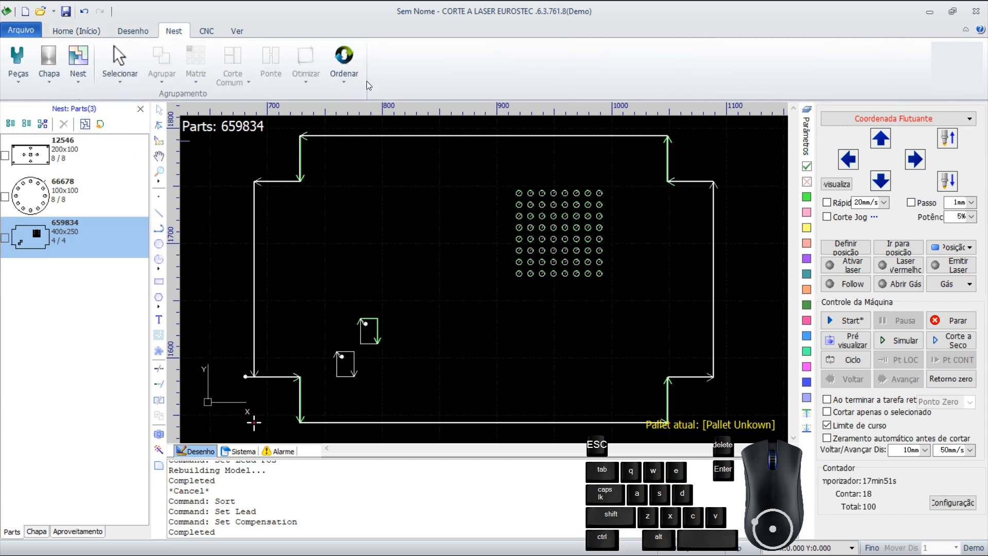
pyautogui.press('ctrl')
pyautogui.click(80, 58)
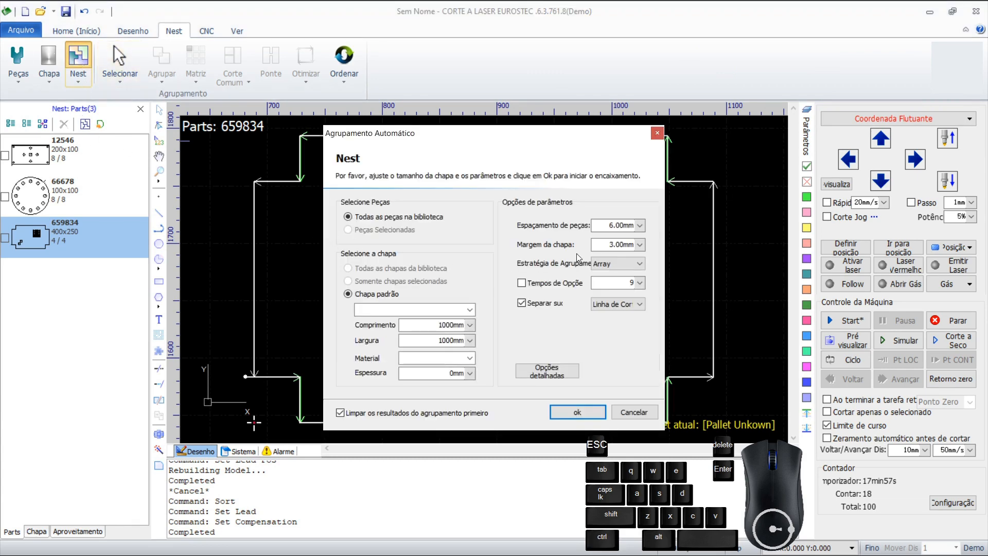
pyautogui.doubleClick(451, 325)
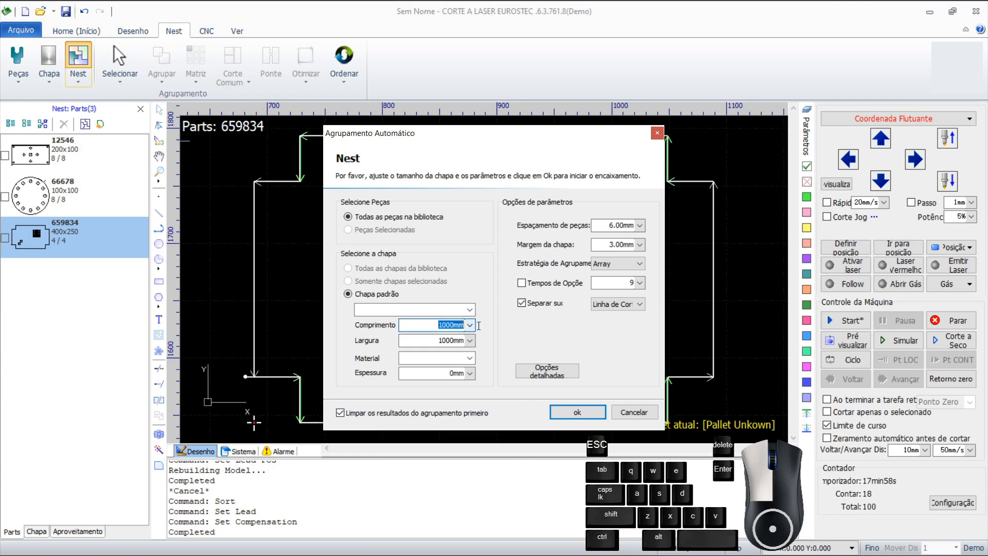
pyautogui.doubleClick(433, 341)
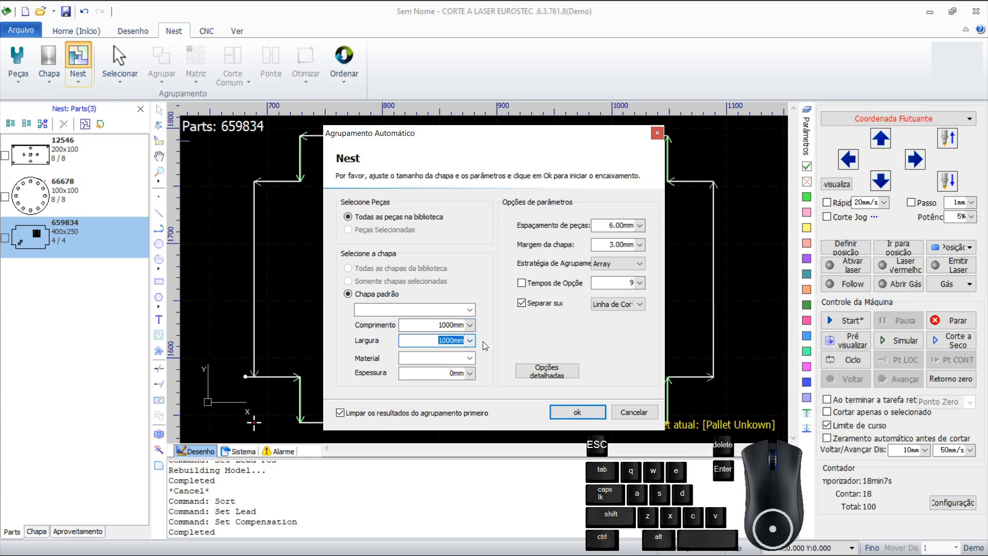
# Step: Review the part spacing, sheet margin and sheet length for the nest, and show the detailed nesting options
pyautogui.doubleClick(615, 224)
pyautogui.click(603, 224)
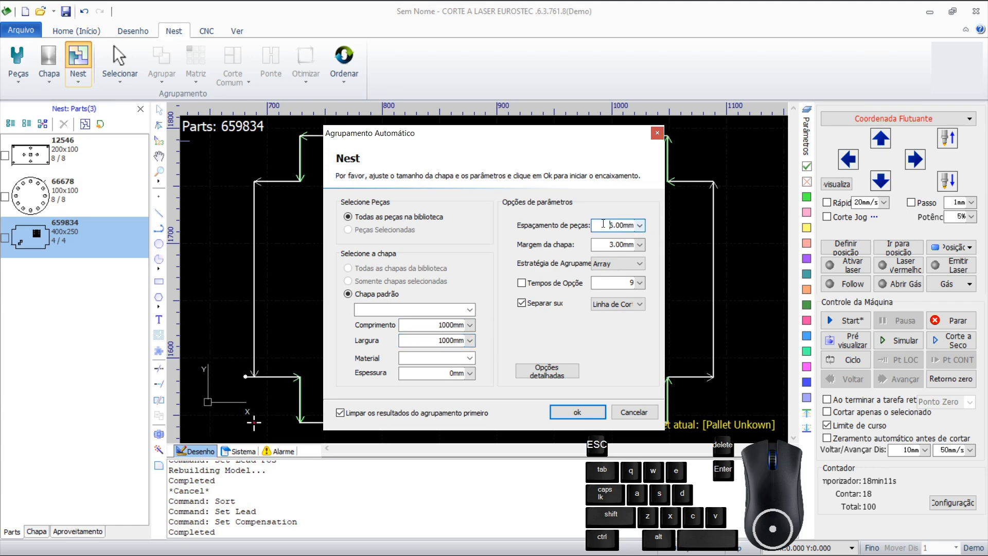
pyautogui.click(644, 225)
pyautogui.click(625, 244)
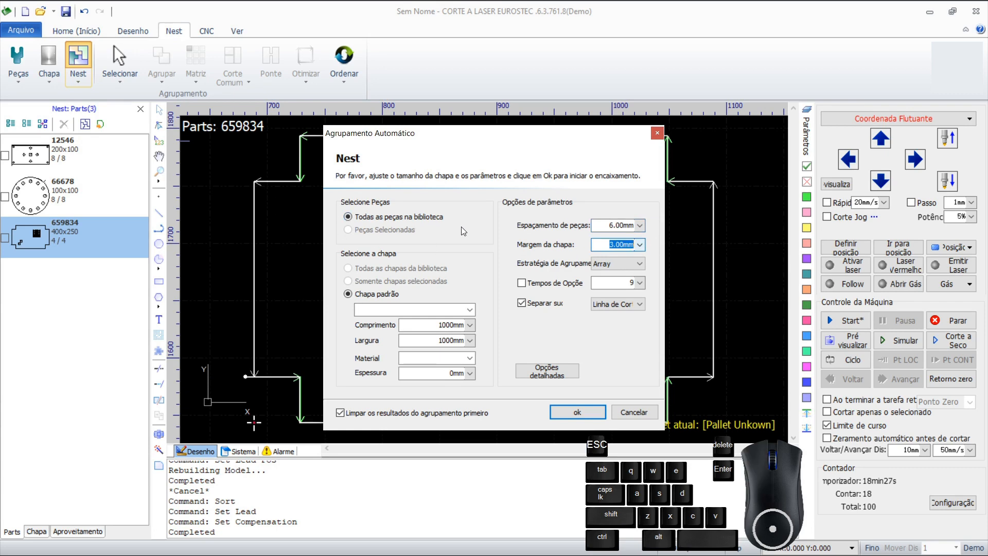
pyautogui.moveTo(436, 325); pyautogui.dragTo(488, 325)
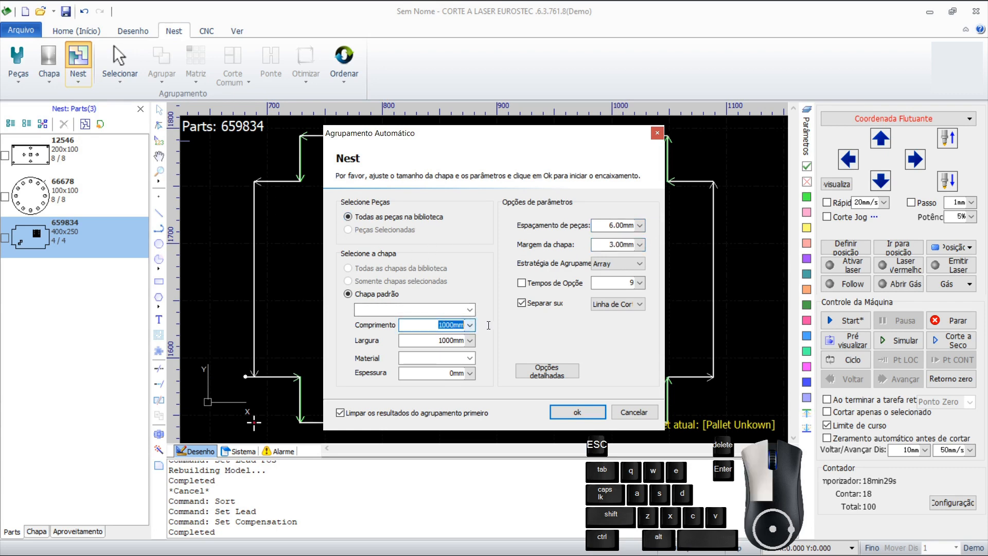
pyautogui.moveTo(427, 326); pyautogui.dragTo(492, 331)
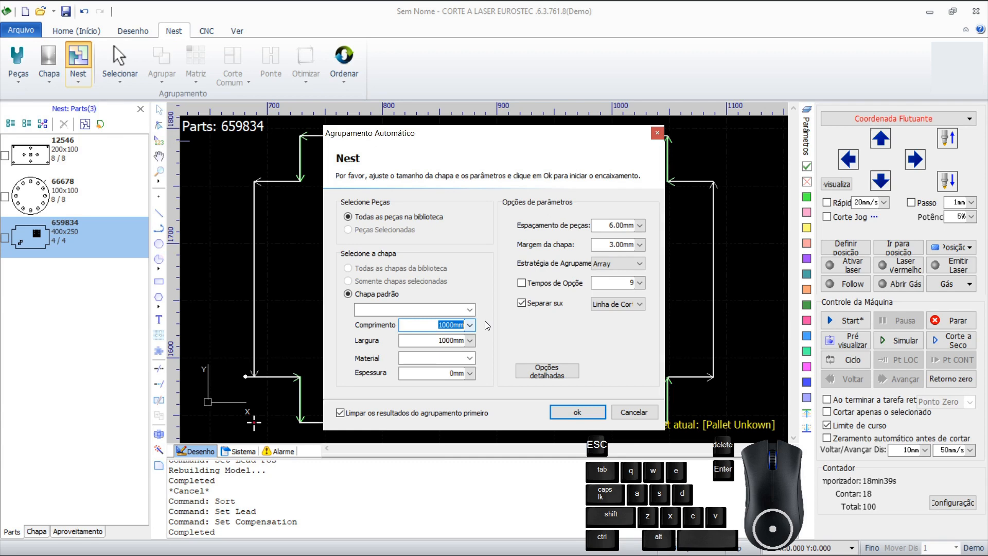
pyautogui.click(597, 245)
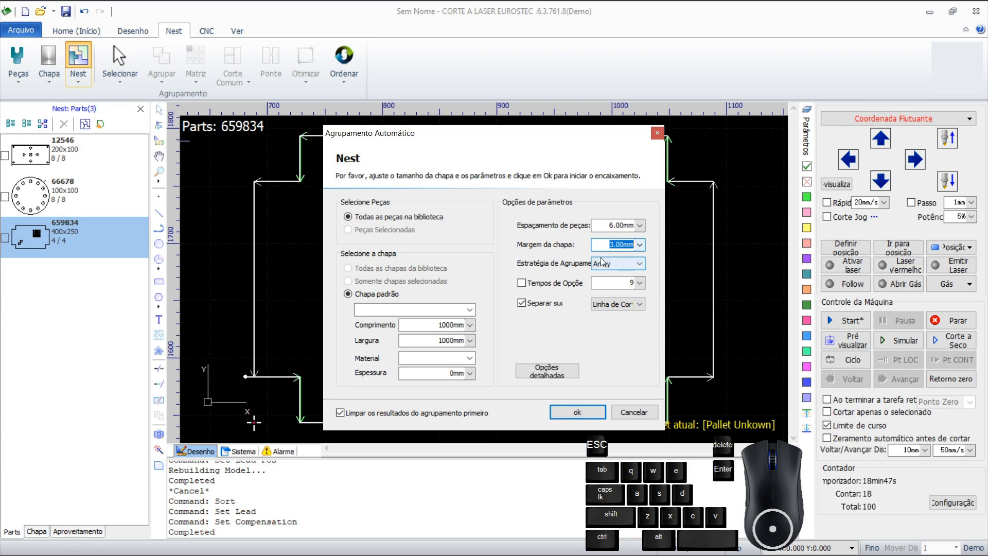
pyautogui.click(556, 371)
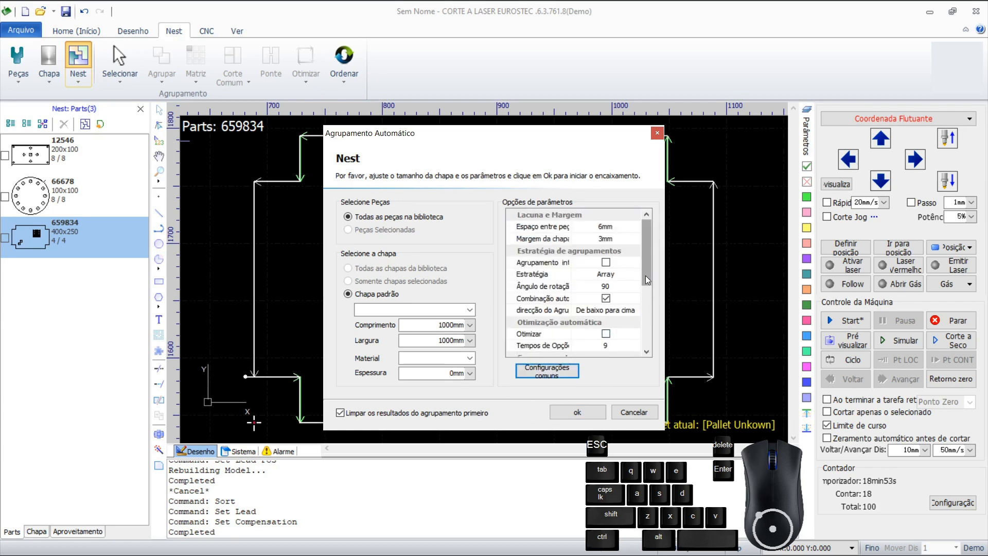
# Step: Keep scrap separation (Separar sucata) enabled in the nesting parameters and run the automatic nesting with all library parts
pyautogui.moveTo(645, 275); pyautogui.dragTo(653, 332)
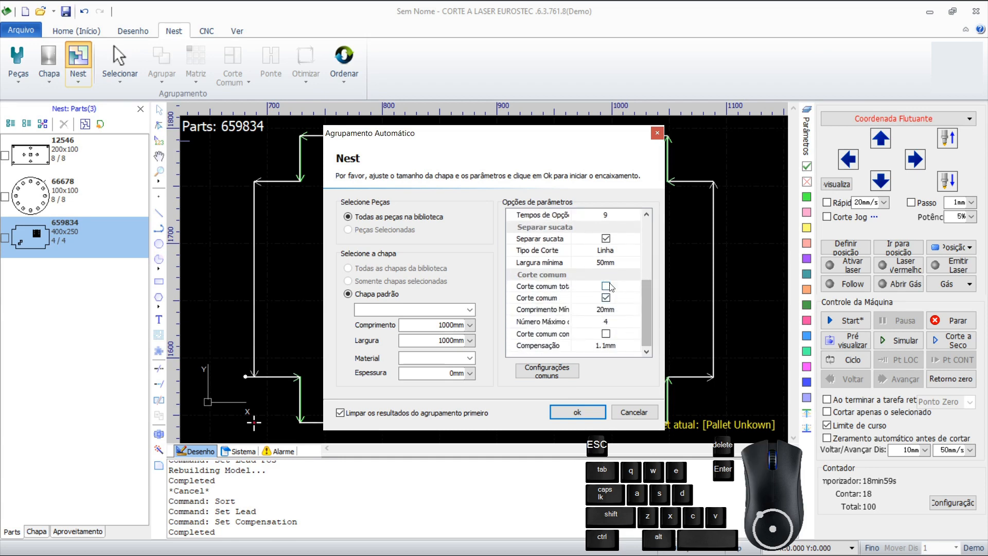
pyautogui.click(605, 239)
pyautogui.click(606, 238)
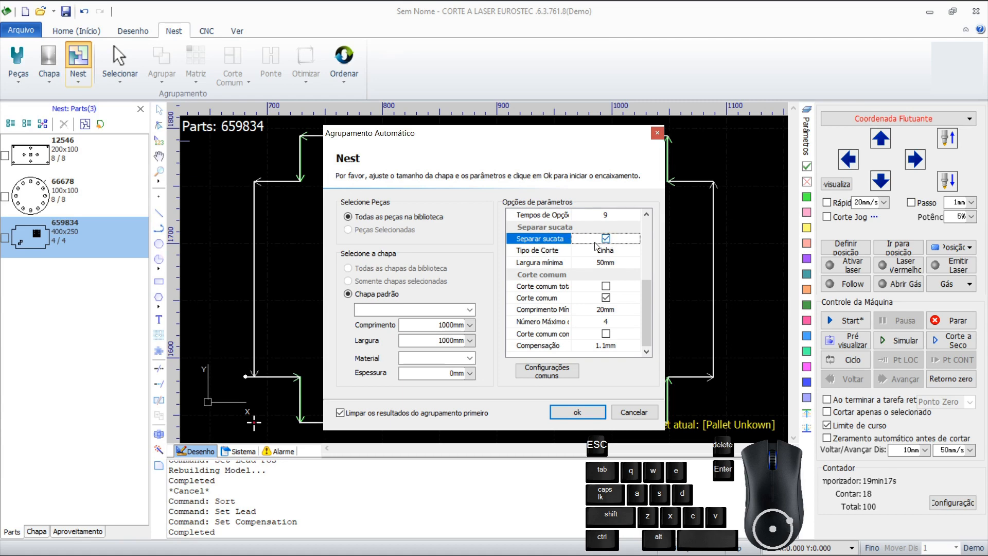
pyautogui.click(606, 239)
pyautogui.click(646, 291)
pyautogui.click(595, 412)
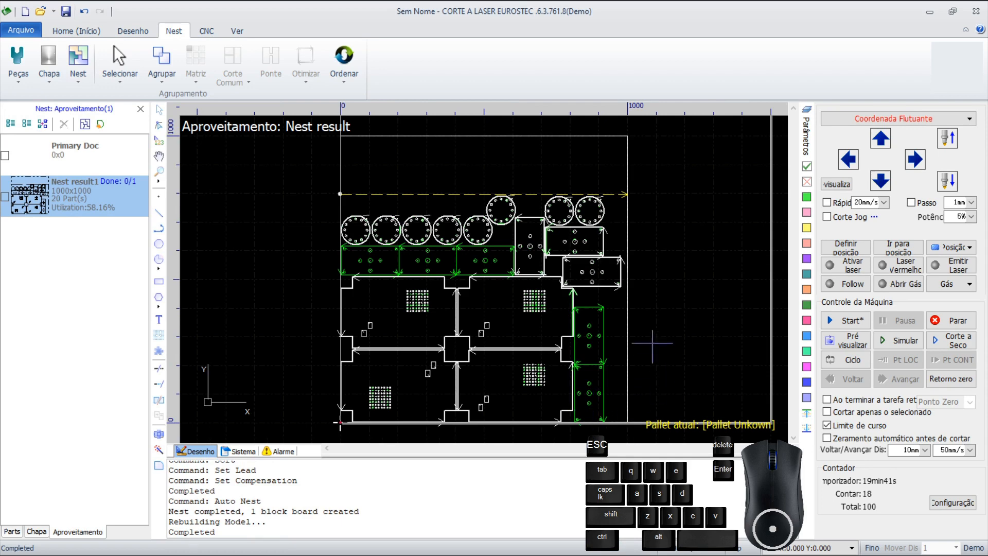
# Step: Examine the scrap separation line that crosses the sheet above the nested parts, and clear the selection
pyautogui.click(422, 194)
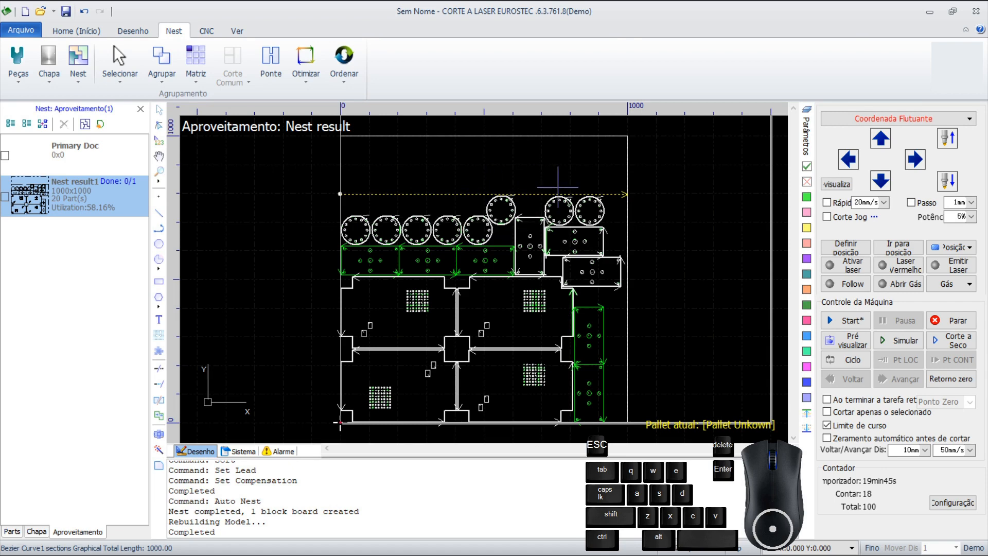
pyautogui.moveTo(340, 135)
pyautogui.mouseDown()
pyautogui.moveTo(497, 154)
pyautogui.moveTo(620, 184)
pyautogui.mouseUp()
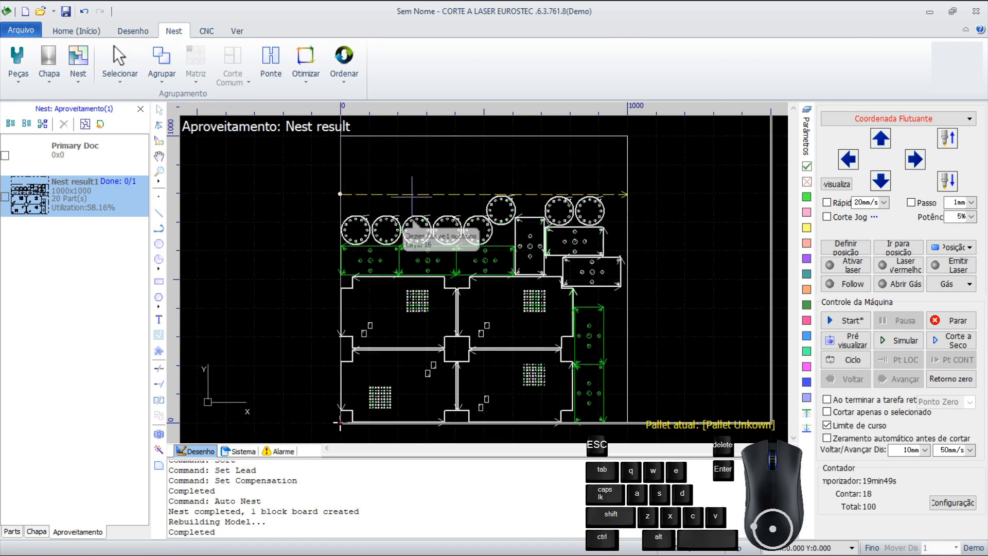
pyautogui.click(340, 194)
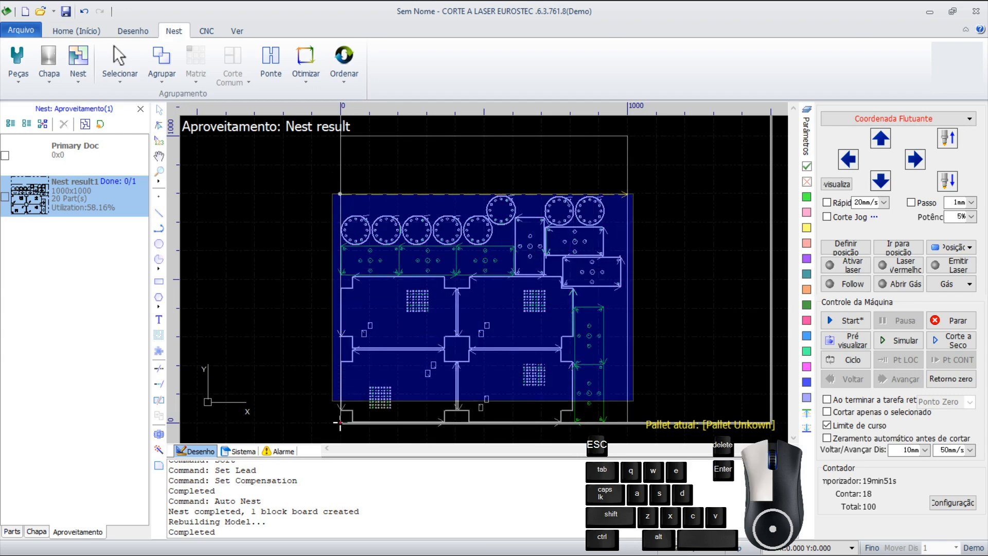
pyautogui.click(339, 194)
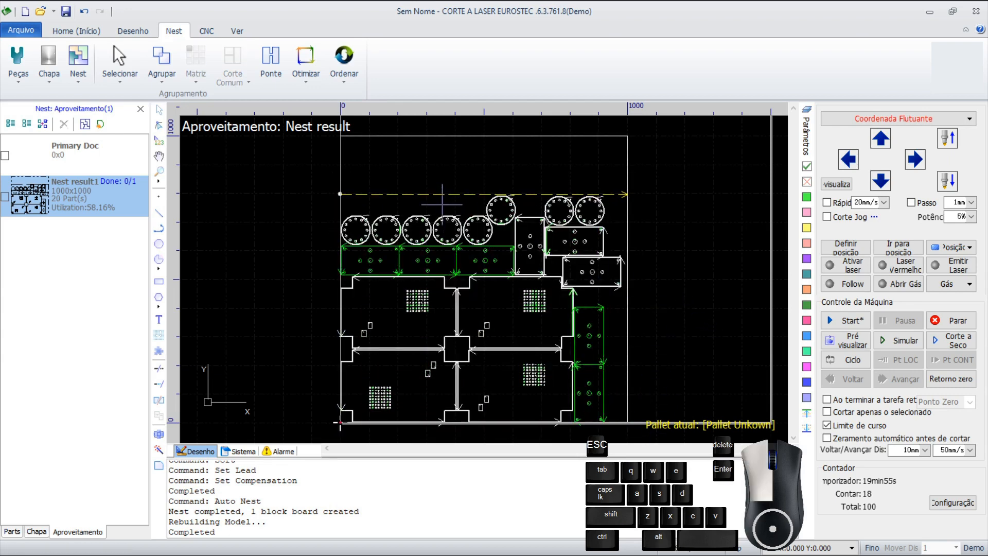
pyautogui.click(431, 192)
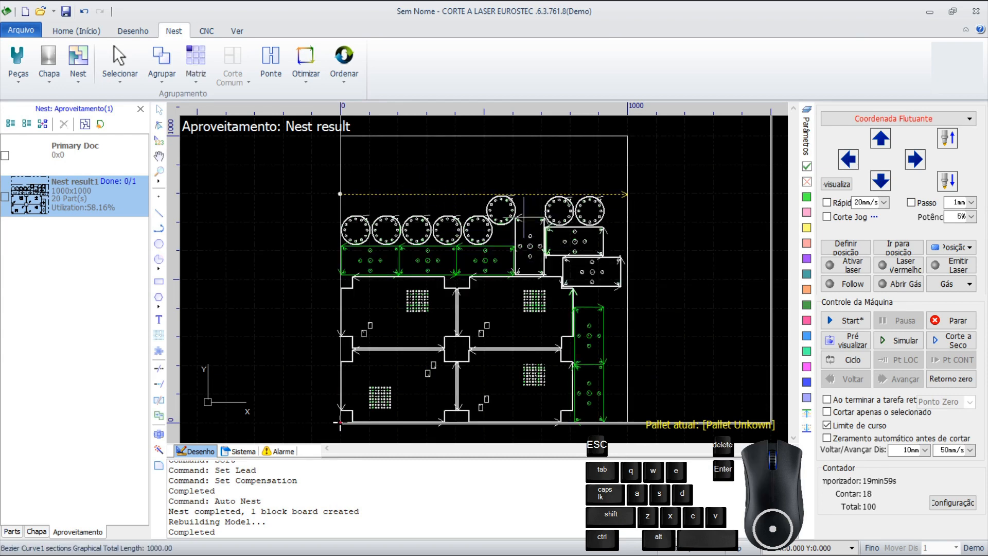
pyautogui.click(667, 275)
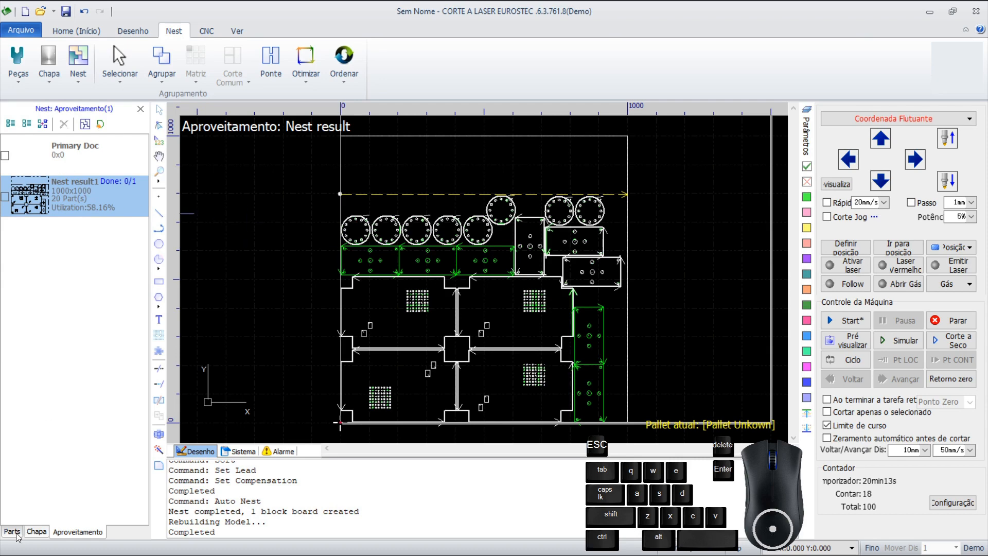
# Step: Check the remaining quantities in the parts list and return to the list of nest results
pyautogui.press('ctrl')
pyautogui.press('ctrl')
pyautogui.click(13, 533)
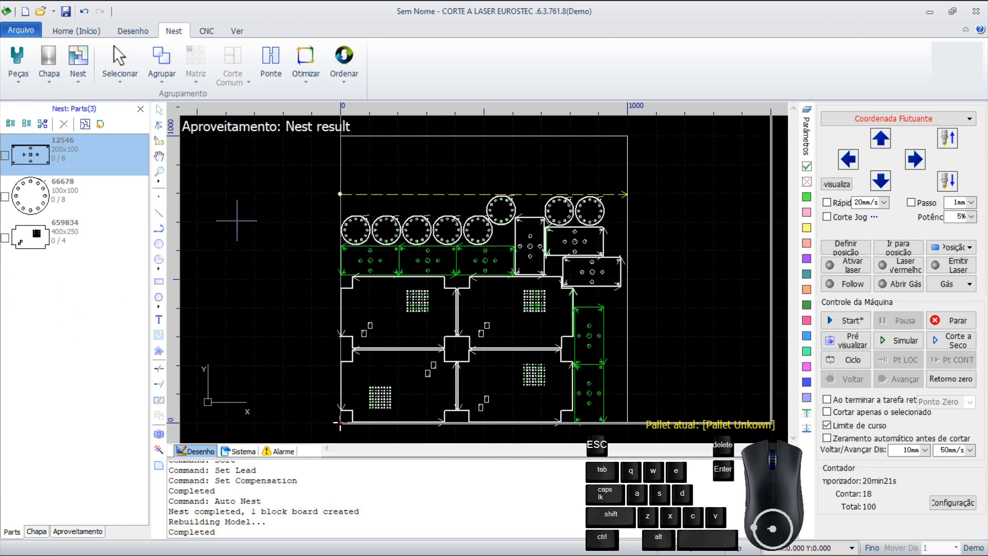
pyautogui.press('ctrl')
pyautogui.press('ctrl')
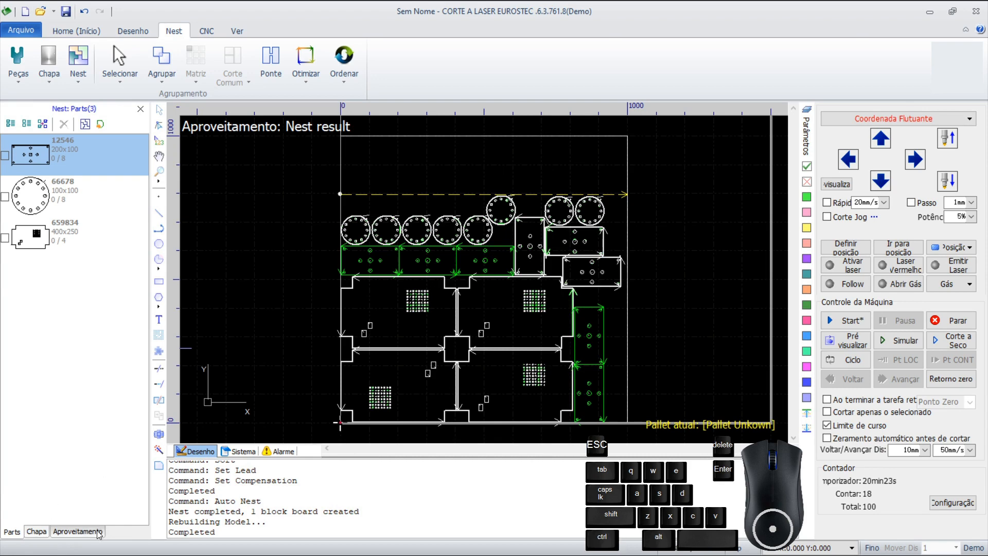
pyautogui.click(78, 531)
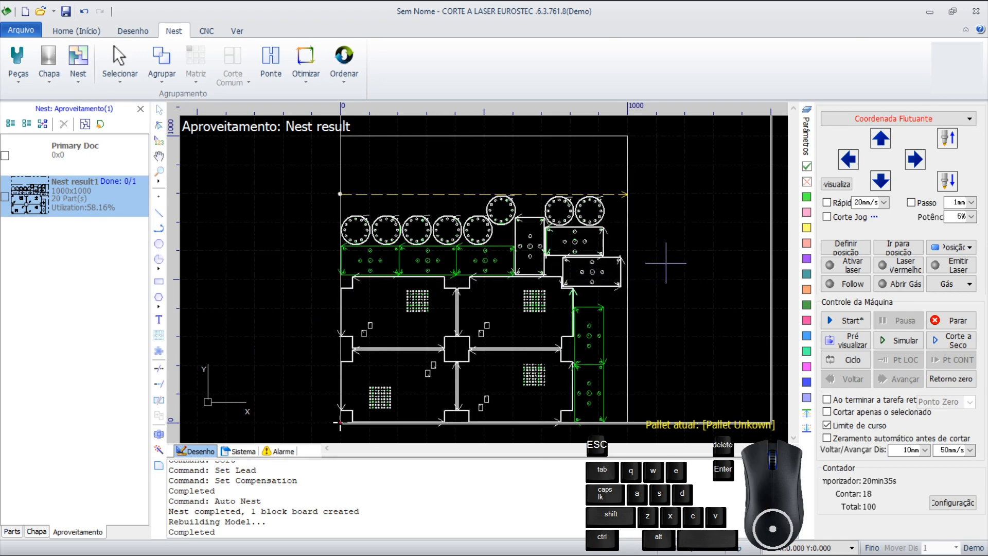
# Step: Paste a copy of the raised circular part above the first two circles in the row, and delete the scrap separation line
pyautogui.scroll(-2, 663, 264)
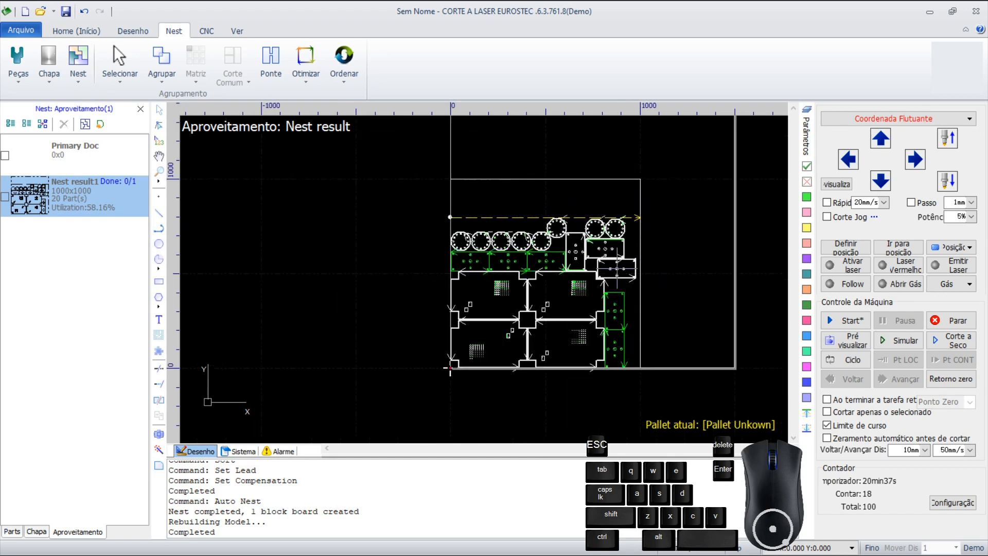
pyautogui.scroll(3, 519, 216)
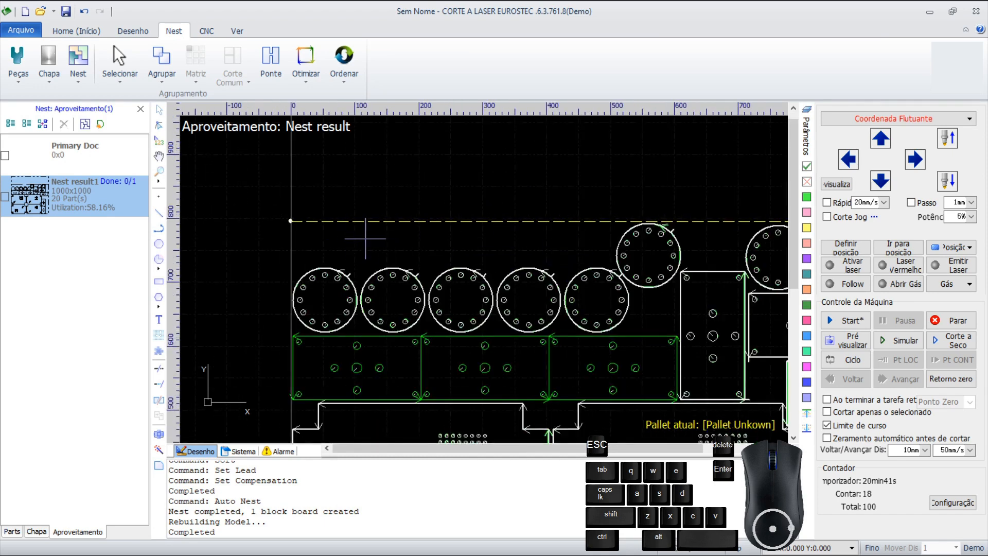
pyautogui.scroll(-3, 439, 229)
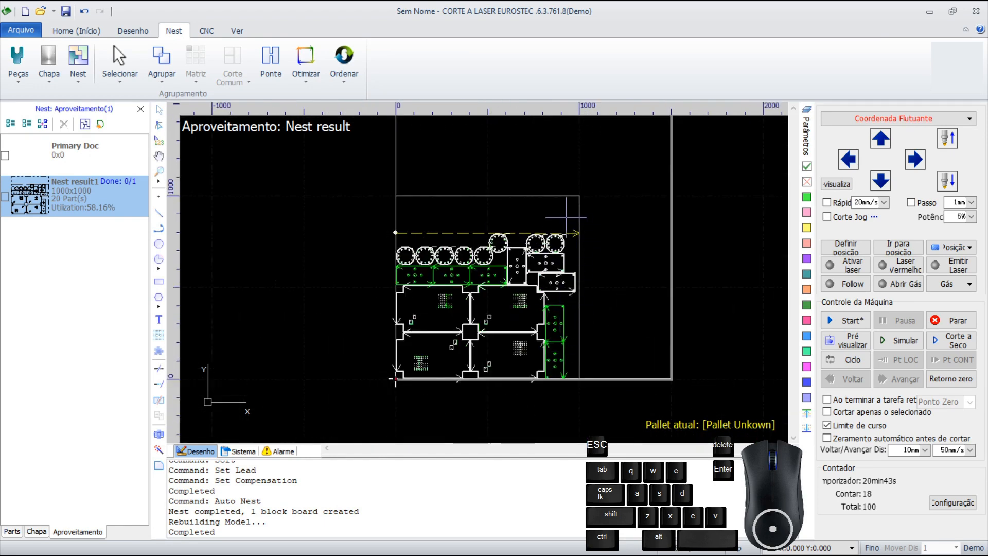
pyautogui.moveTo(412, 204); pyautogui.dragTo(512, 219)
pyautogui.scroll(2, 487, 239)
pyautogui.click(510, 251)
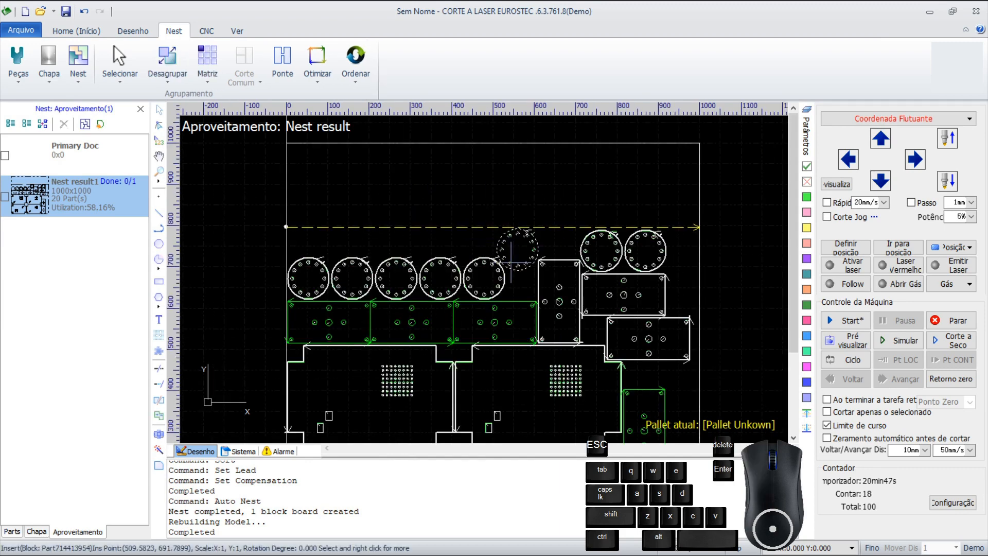
pyautogui.hotkey('ctrl', 'c')
pyautogui.hotkey('ctrl', 'v')
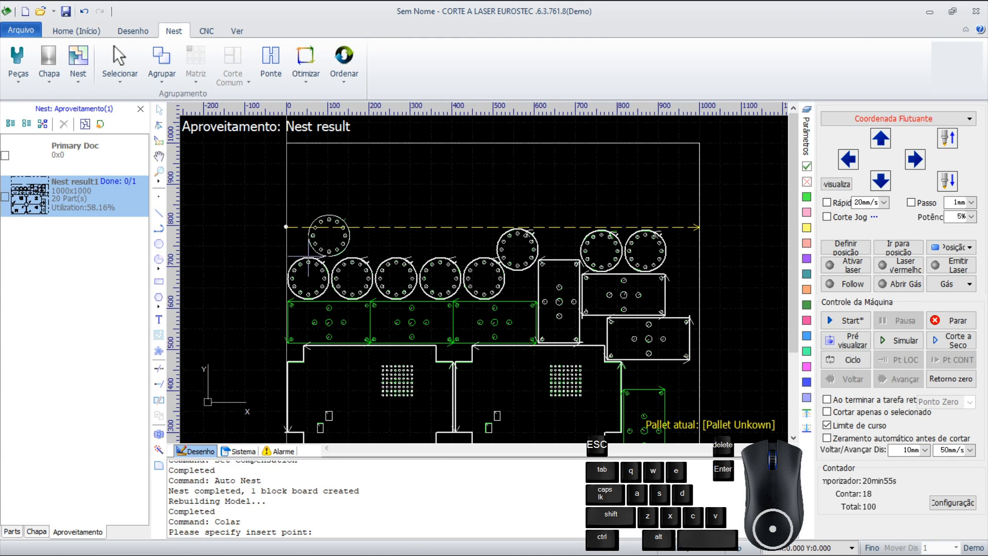
pyautogui.scroll(5, 334, 238)
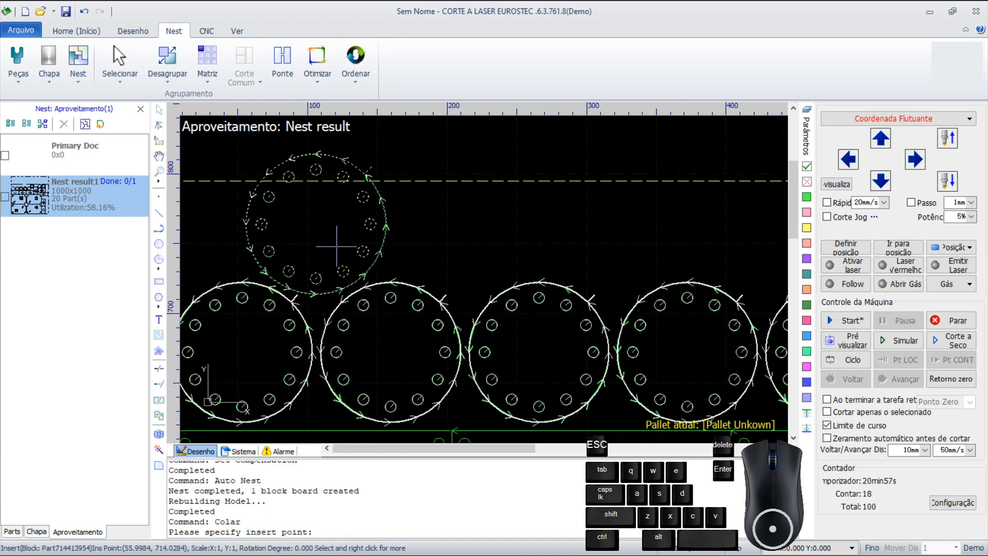
pyautogui.click(490, 217)
pyautogui.scroll(-3, 489, 221)
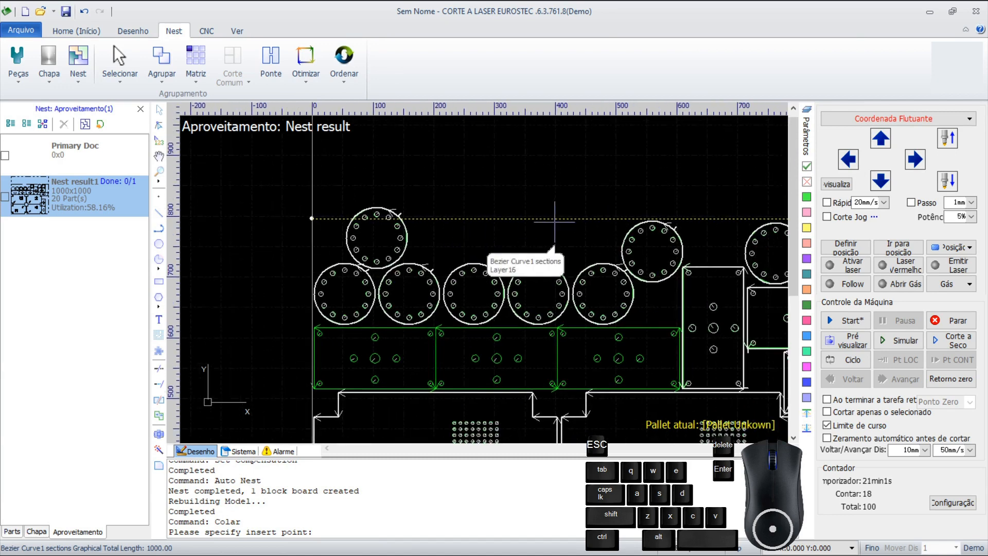
pyautogui.press('Delete')
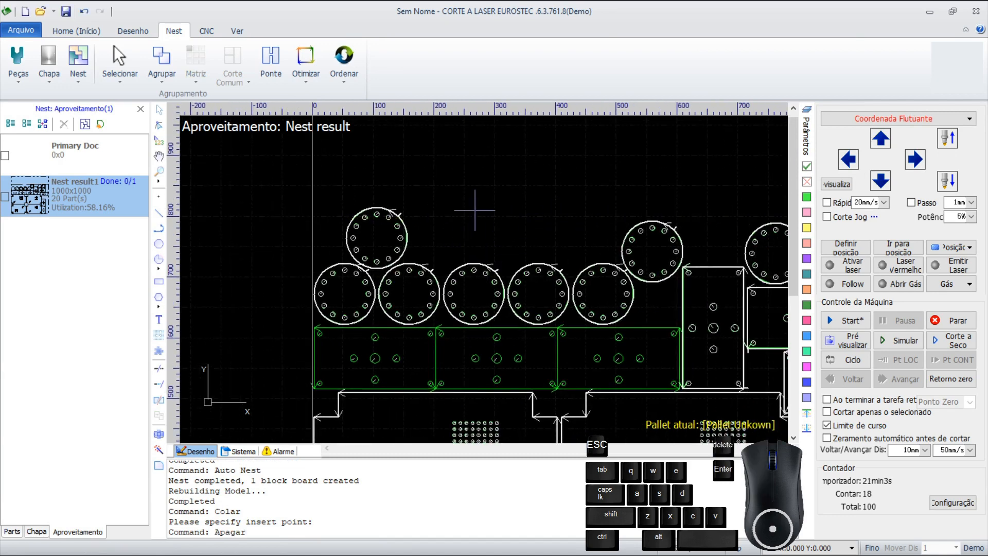
# Step: Copy the newly placed circular part and paste two more copies beside it, forming a second row above the existing circles
pyautogui.click(401, 237)
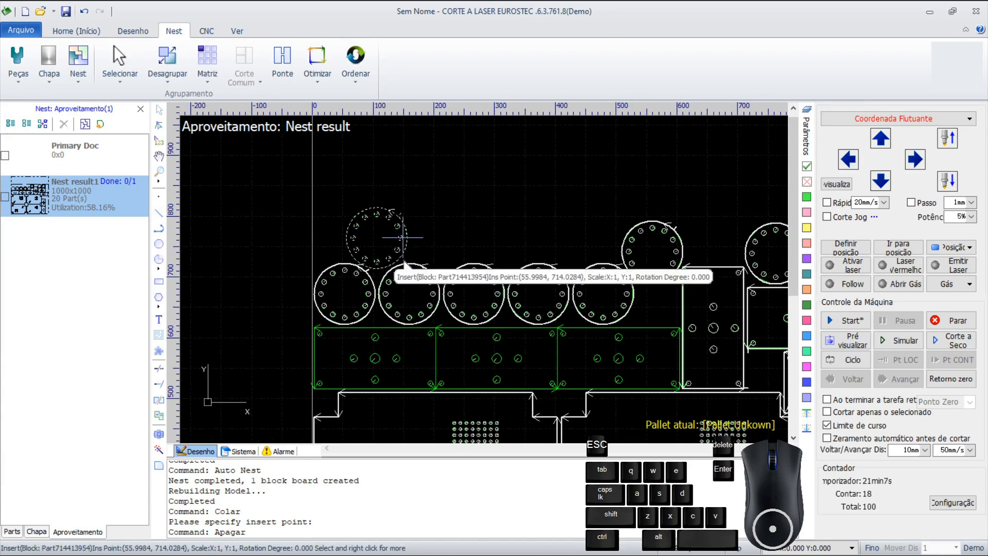
pyautogui.hotkey('ctrl', 'c')
pyautogui.hotkey('ctrl', 'v')
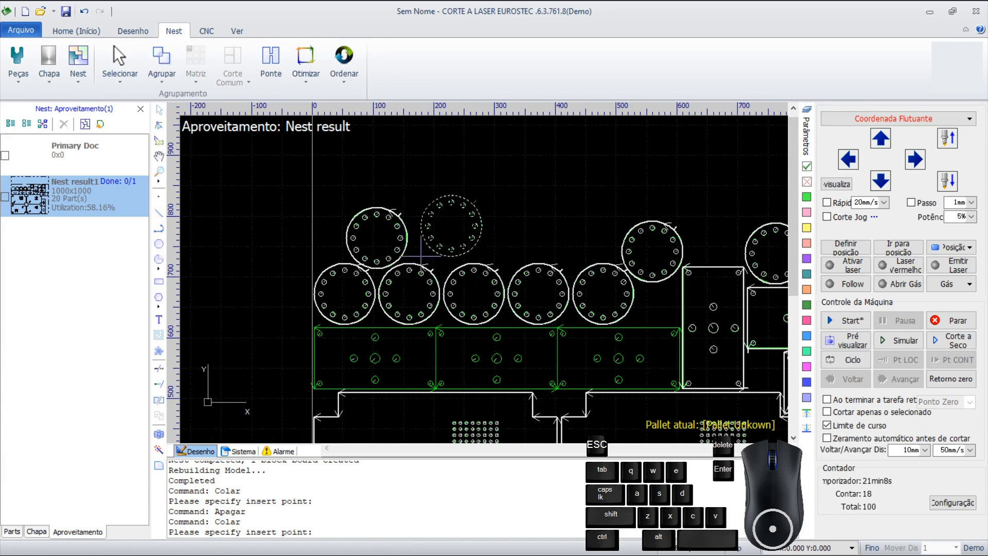
pyautogui.scroll(3, 423, 252)
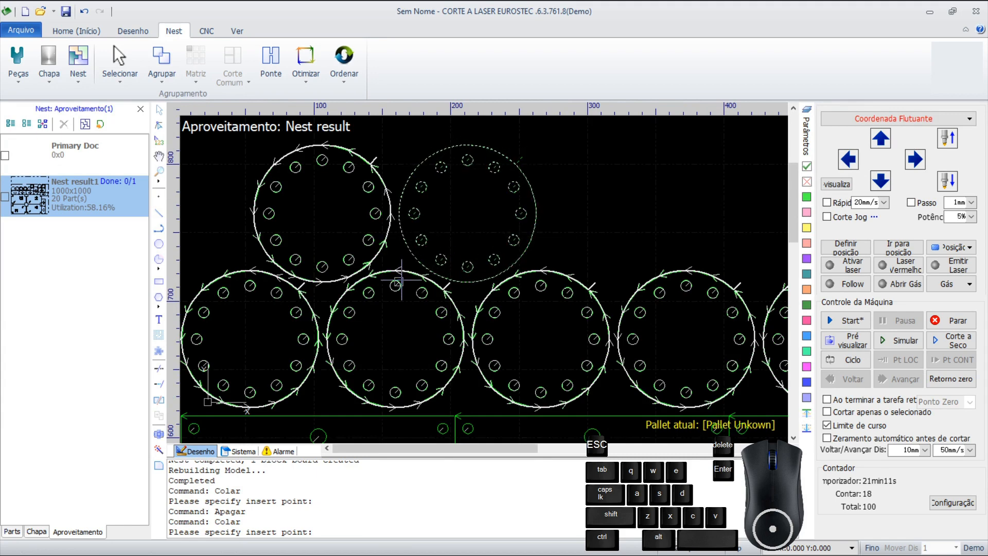
pyautogui.click(400, 279)
pyautogui.hotkey('ctrl', 'v')
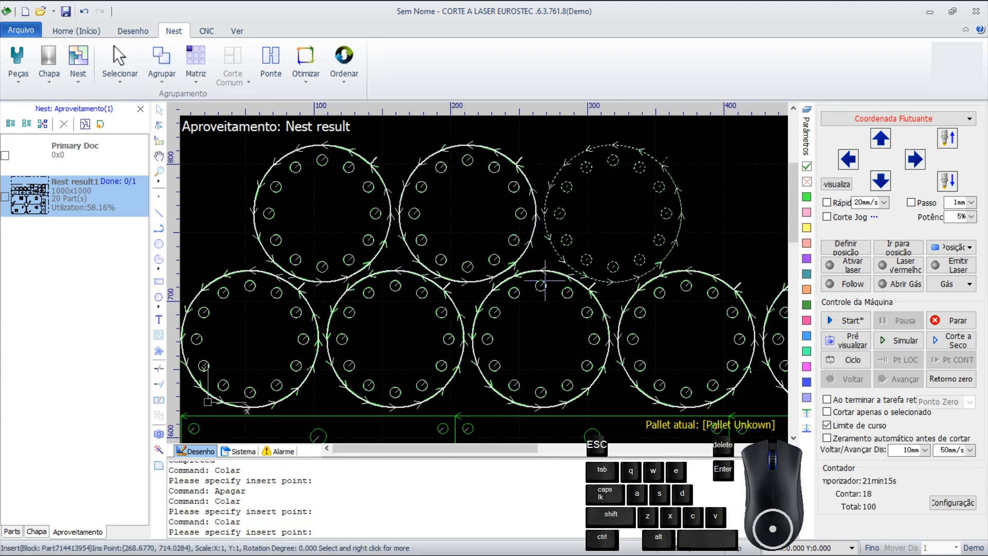
pyautogui.scroll(-3, 574, 245)
pyautogui.scroll(-2, 580, 249)
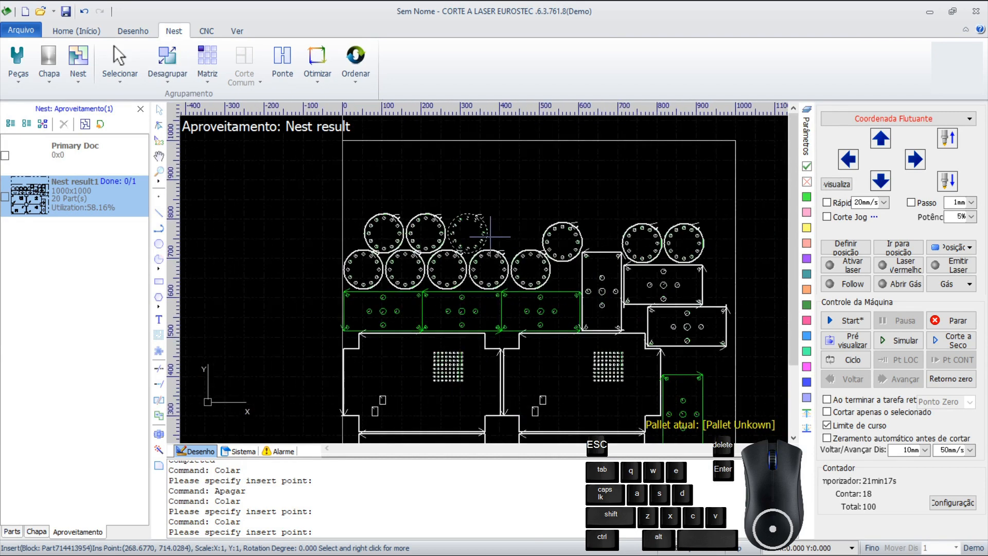
pyautogui.click(24, 32)
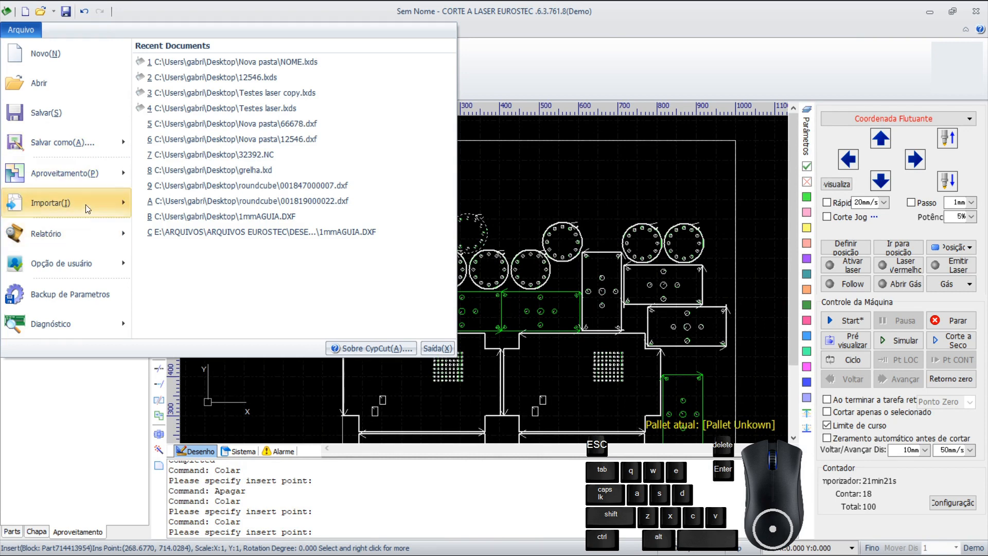
pyautogui.moveTo(85, 205)
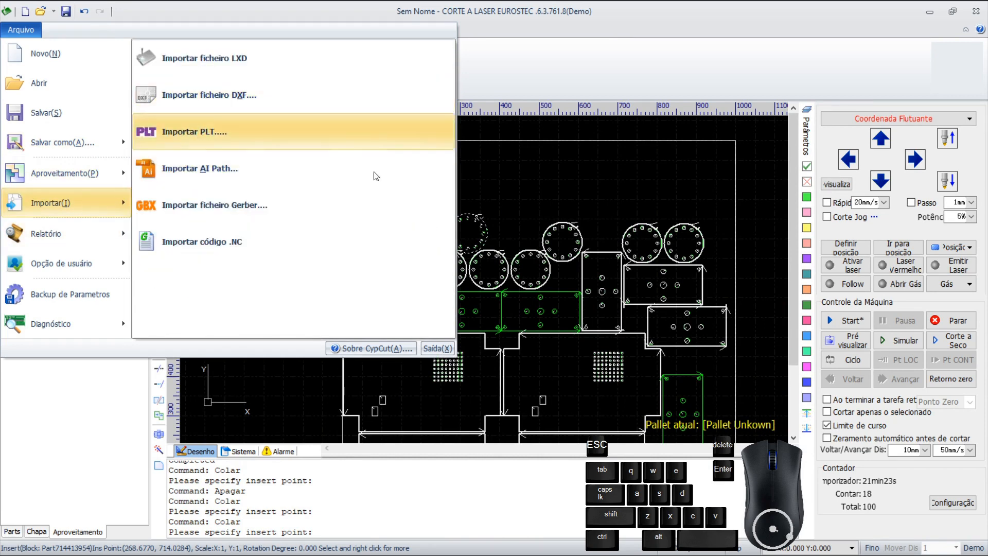
pyautogui.click(493, 199)
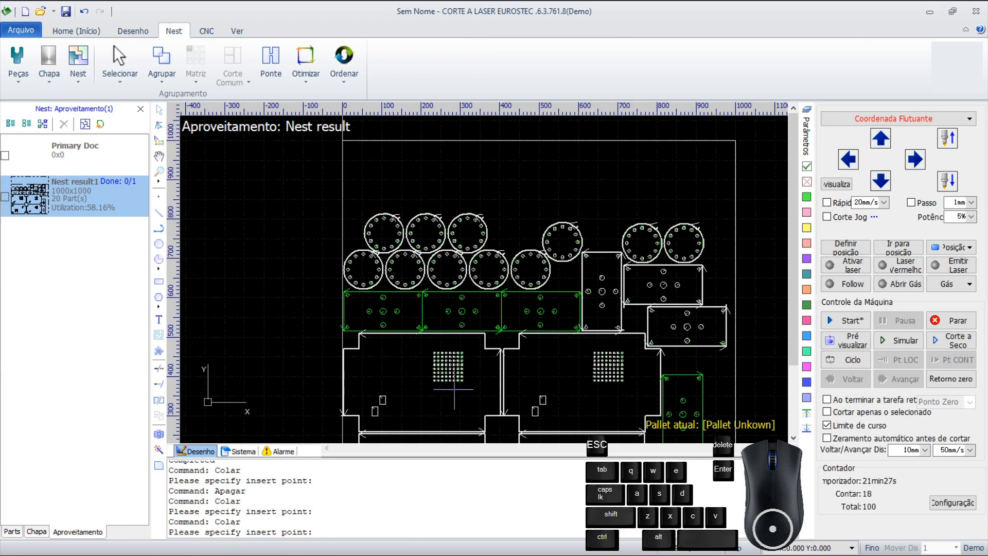
# Step: Move the upper horizontal part 12546 toward the sheet's right edge, aligning it above the other horizontal part 12546
pyautogui.scroll(-1, 676, 193)
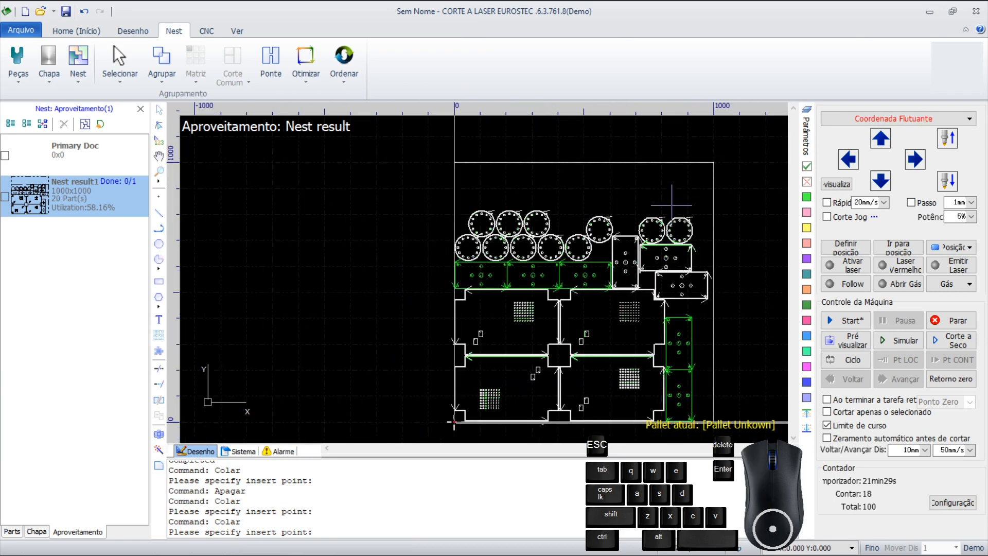
pyautogui.scroll(3, 676, 194)
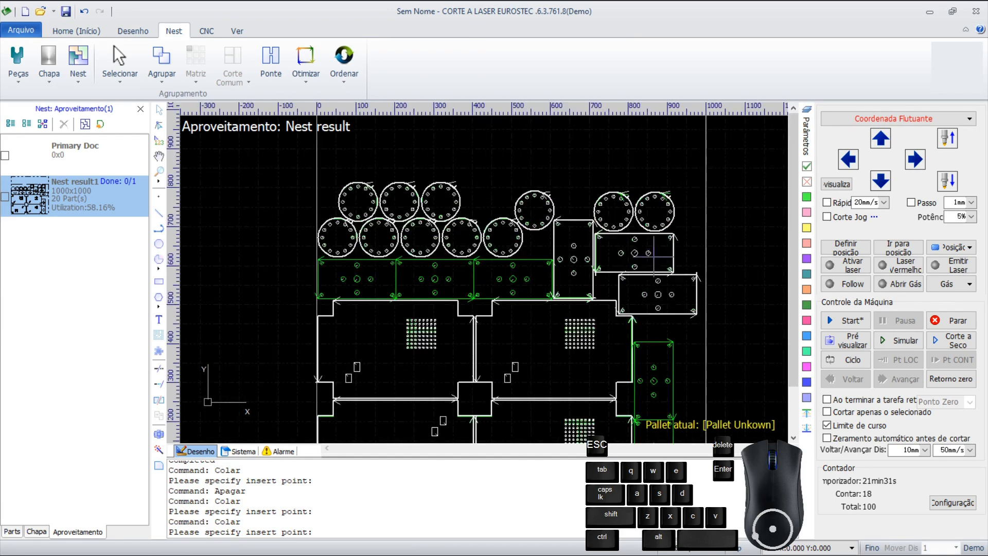
pyautogui.scroll(3, 643, 255)
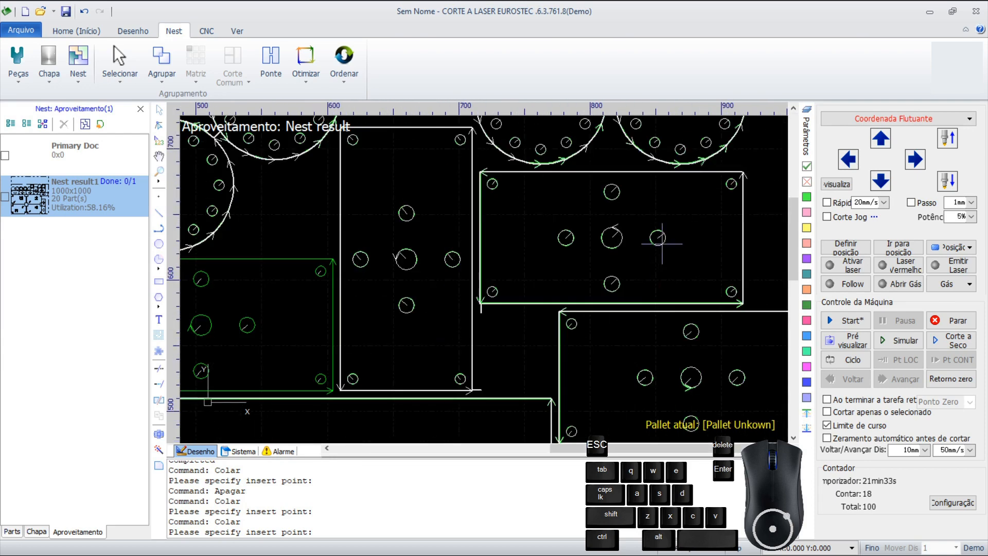
pyautogui.click(641, 254)
pyautogui.scroll(3, 639, 254)
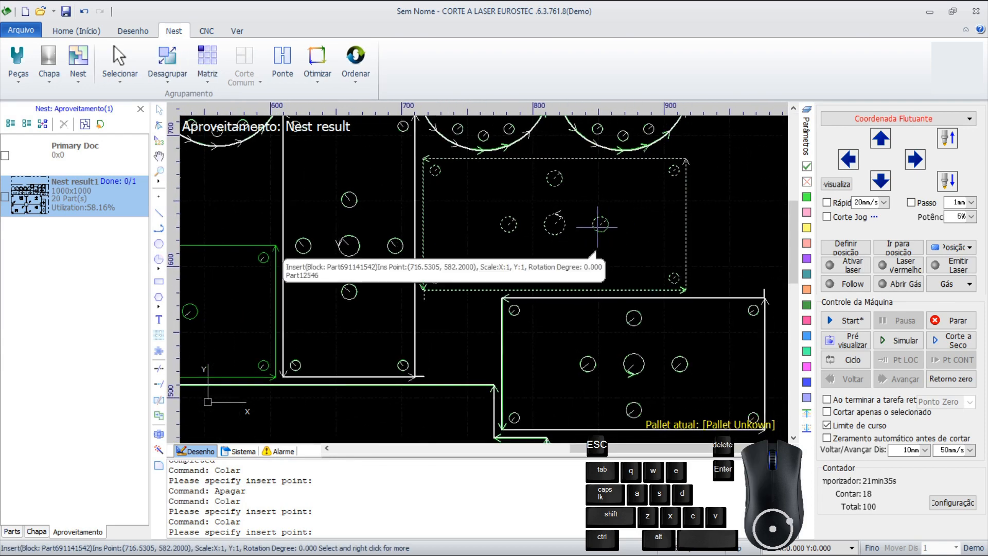
pyautogui.moveTo(600, 224); pyautogui.dragTo(680, 218)
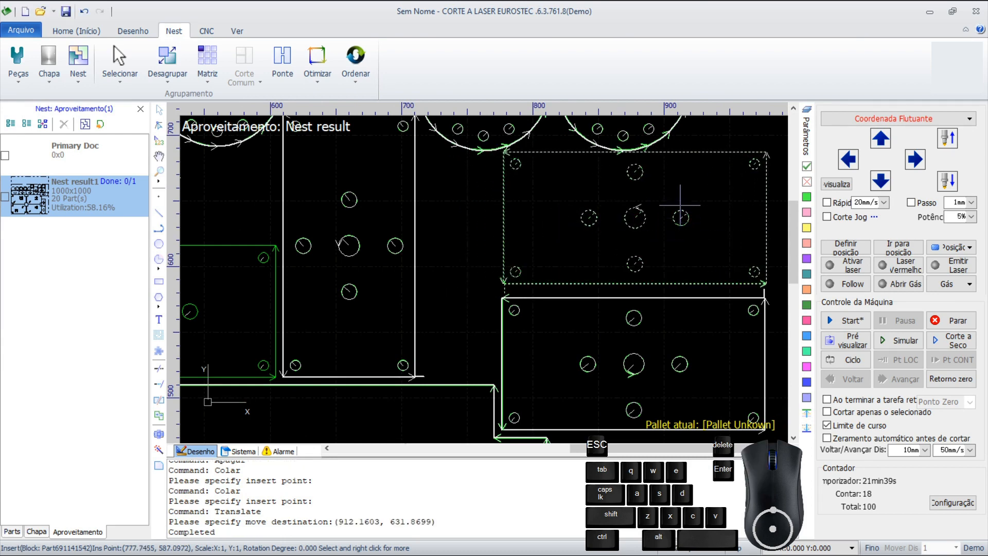
# Step: Select the two circular parts above the horizontal parts 12546 and turn on fine movement with a distance of 1 mm
pyautogui.scroll(-4, 692, 172)
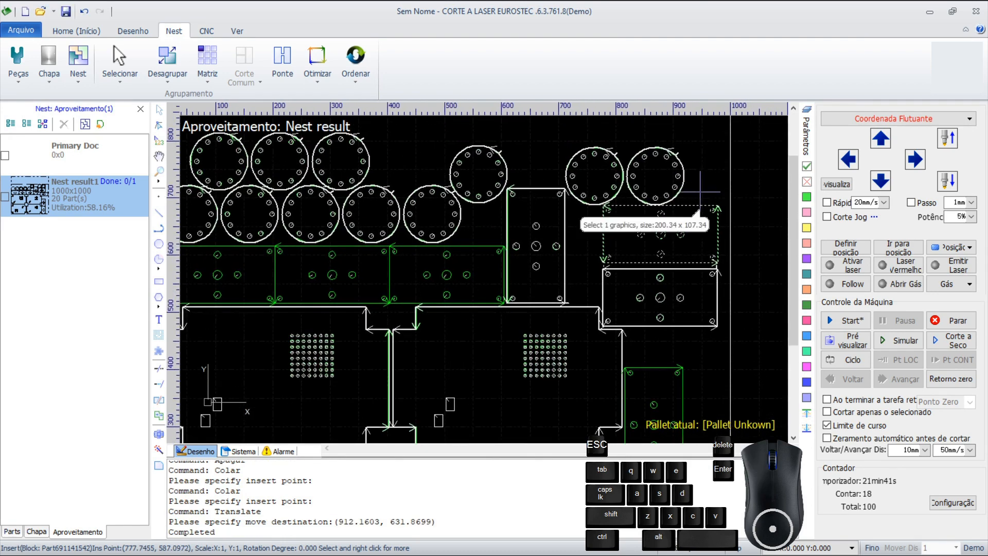
pyautogui.moveTo(618, 191); pyautogui.dragTo(618, 192)
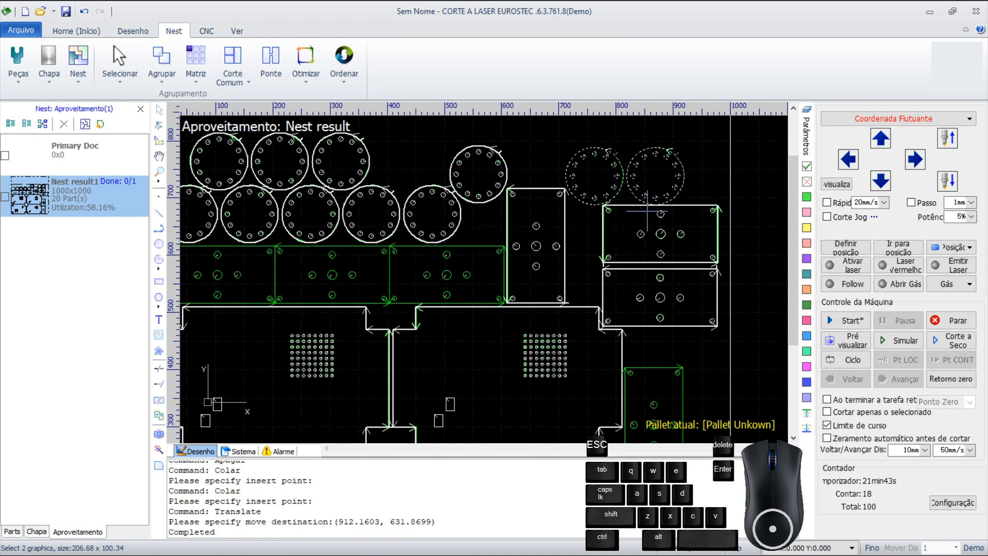
pyautogui.press('ctrl')
pyautogui.press('ctrl')
pyautogui.press('ctrl')
pyautogui.press('ctrl')
pyautogui.doubleClick(933, 549)
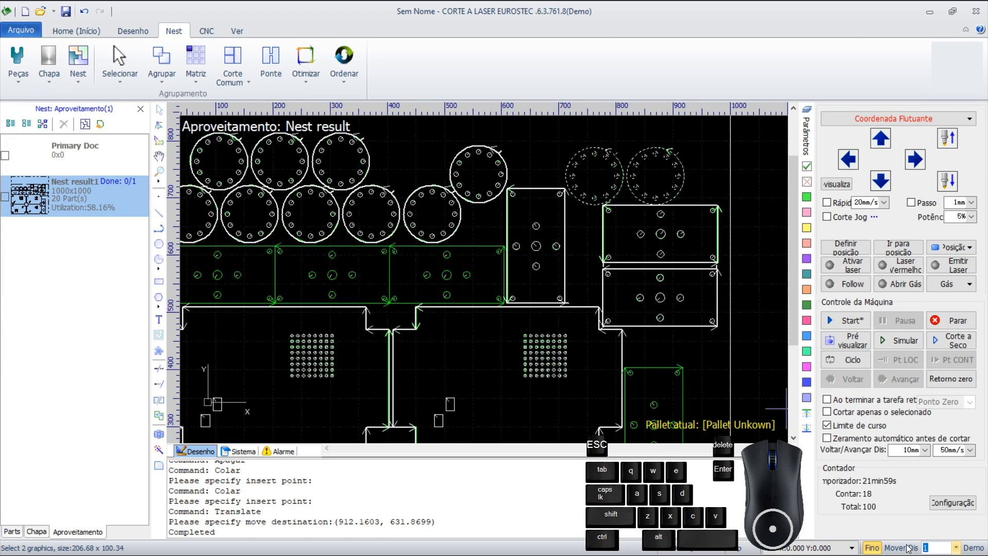
pyautogui.scroll(3, 698, 237)
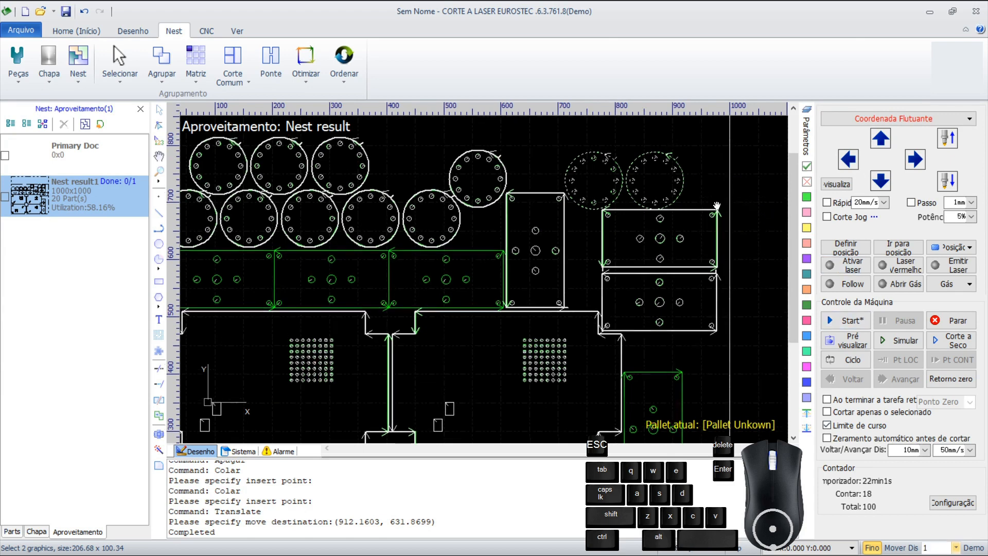
pyautogui.scroll(2, 697, 237)
pyautogui.scroll(2, 681, 242)
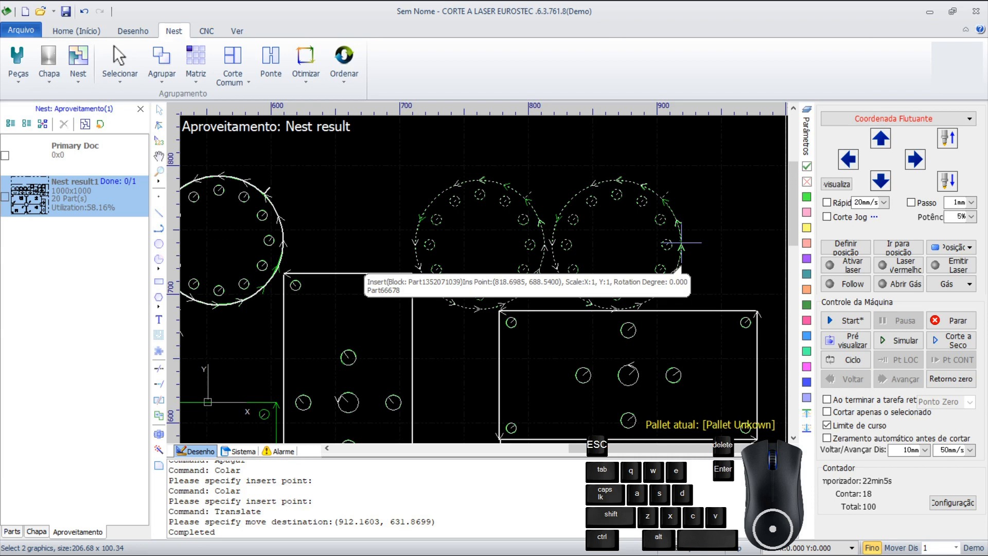
# Step: Nudge the two selected circular parts upward and to the right in 1 mm increments, clearing the horizontal part below
pyautogui.press('Up')
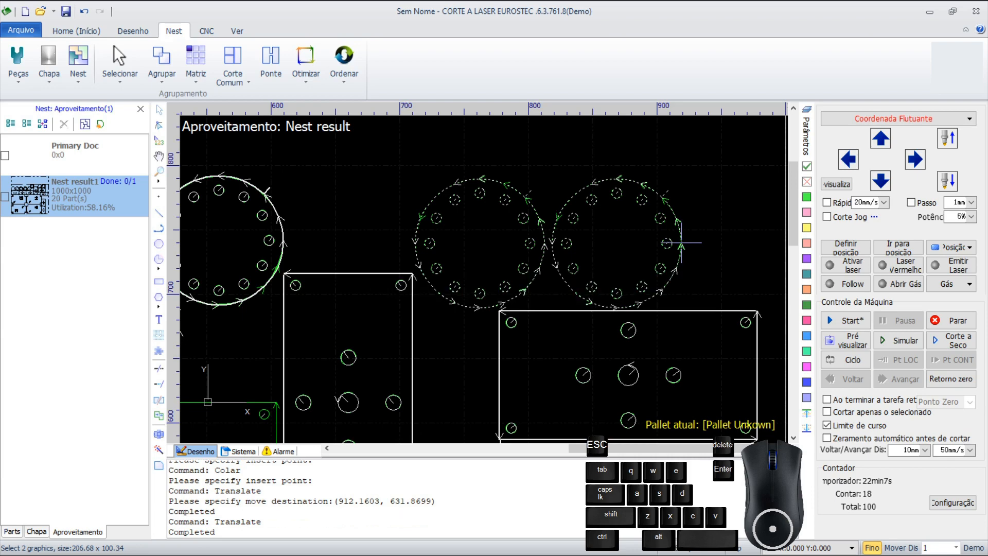
pyautogui.press('Up')
pyautogui.press('Up')
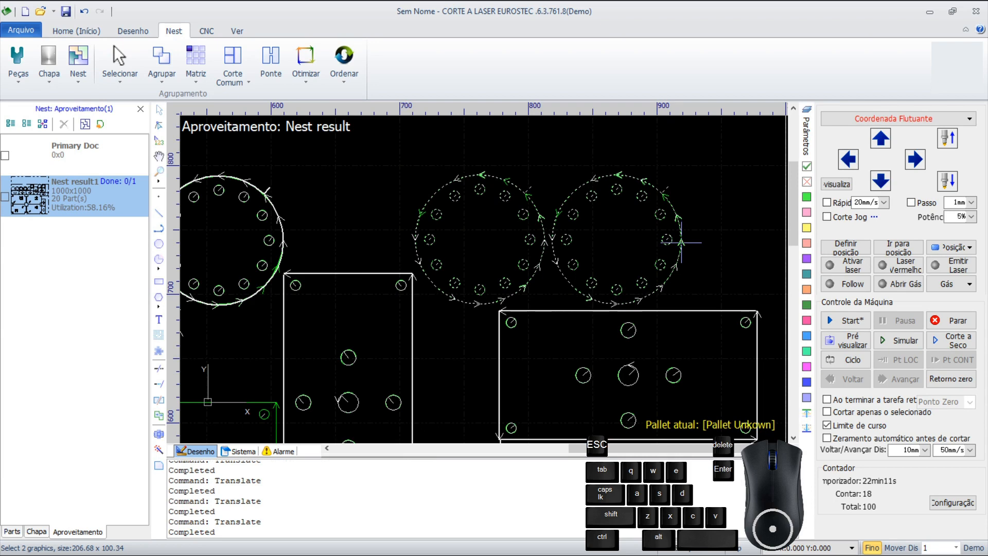
pyautogui.press('Right')
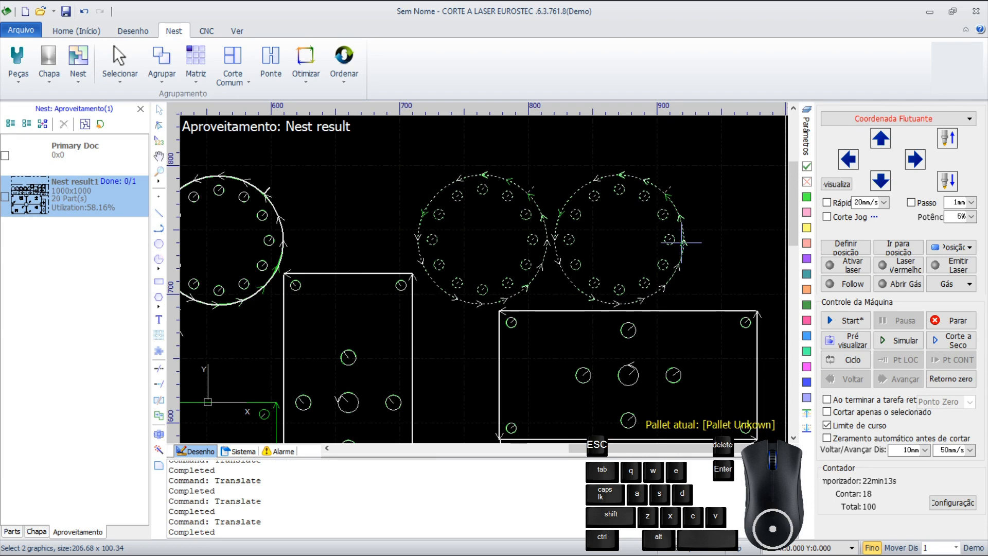
pyautogui.press('Right')
pyautogui.press('Right')
pyautogui.press('Right')
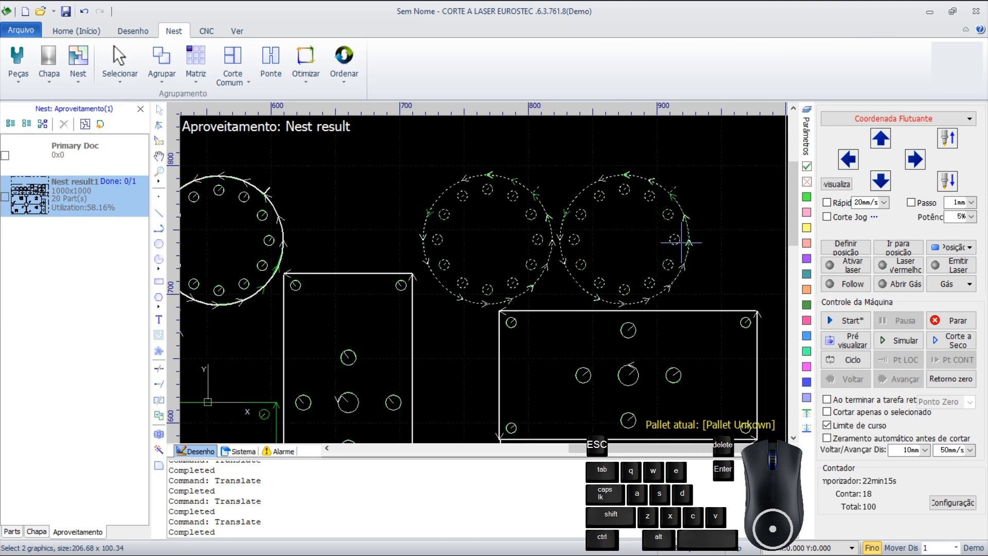
pyautogui.scroll(3, 612, 297)
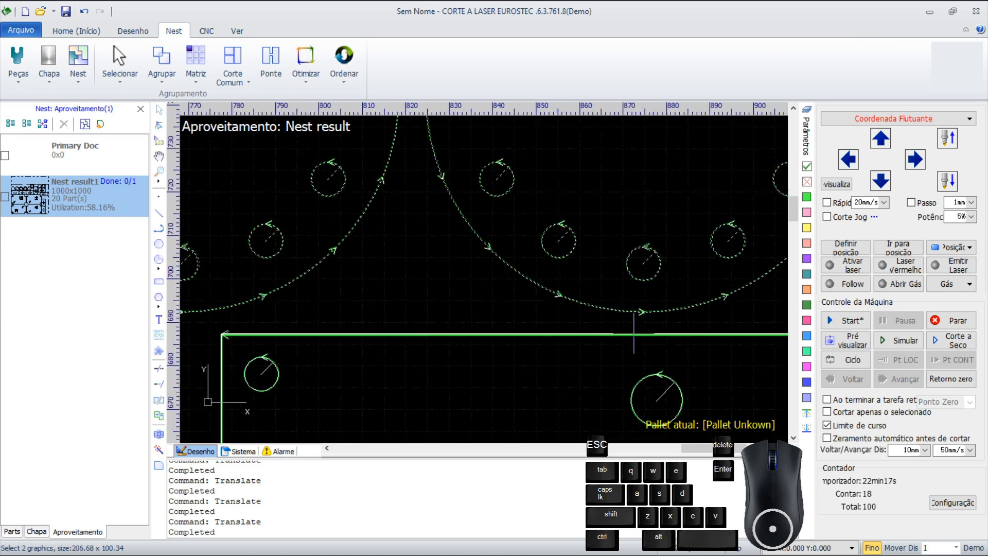
pyautogui.scroll(-3, 634, 327)
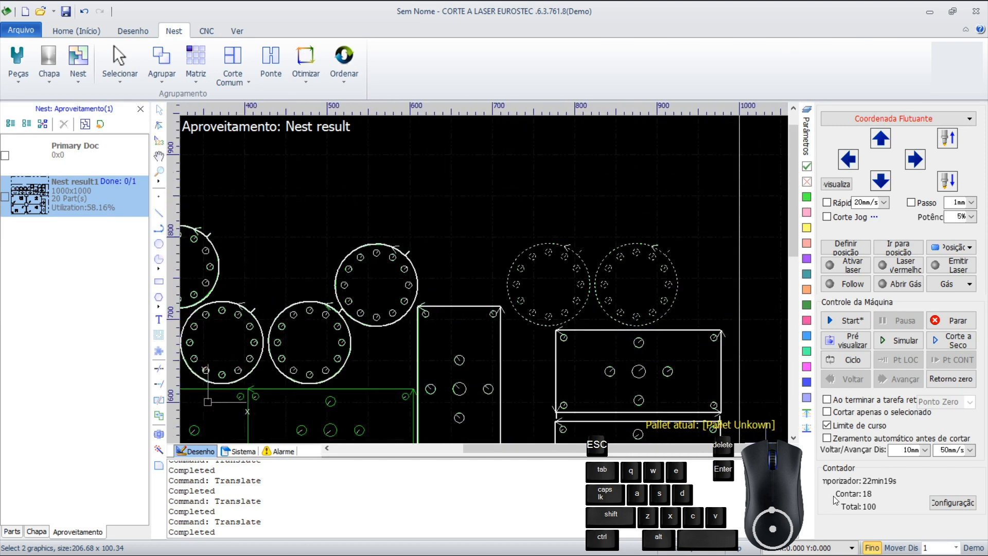
# Step: Set the fine movement distance to 10 mm and nudge the selected circular pair up and down
pyautogui.doubleClick(924, 548)
pyautogui.press('Up')
pyautogui.press('Up')
pyautogui.press('Up')
pyautogui.press('Down')
pyautogui.press('Down')
pyautogui.press('Down')
pyautogui.press('Down')
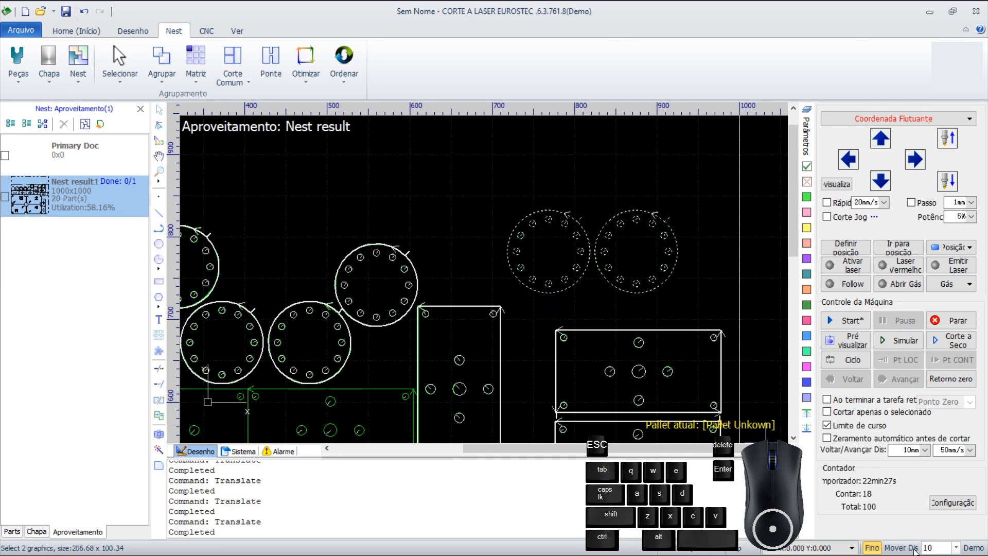
pyautogui.press('Up')
pyautogui.press('Up')
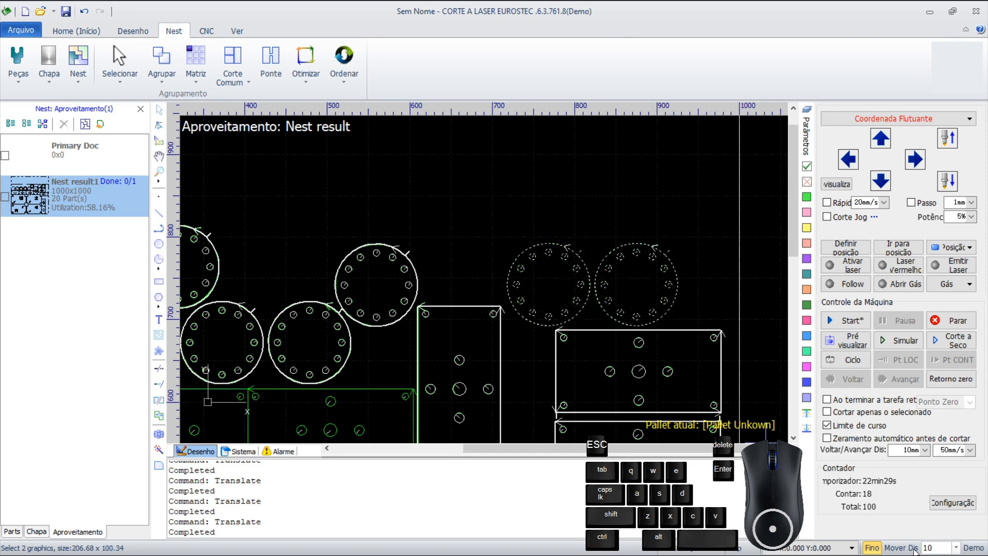
# Step: Nudge the circular pair 10 mm up and 70 mm right toward the sheet's right edge, and turn off fine movement
pyautogui.press('Right')
pyautogui.press('Right')
pyautogui.press('Right')
pyautogui.press('Right')
pyautogui.press('Right')
pyautogui.press('Right')
pyautogui.press('Right')
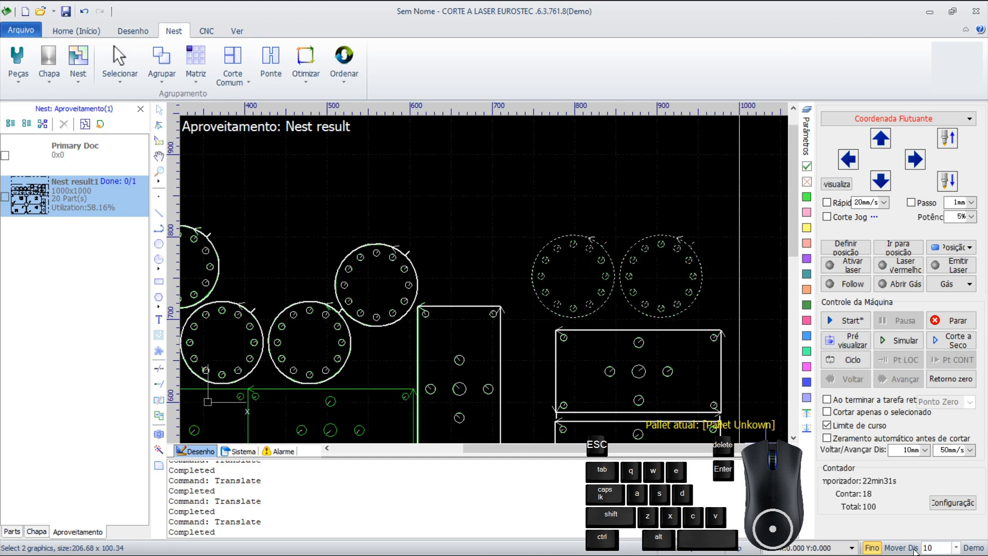
pyautogui.press('ctrl')
pyautogui.click(874, 549)
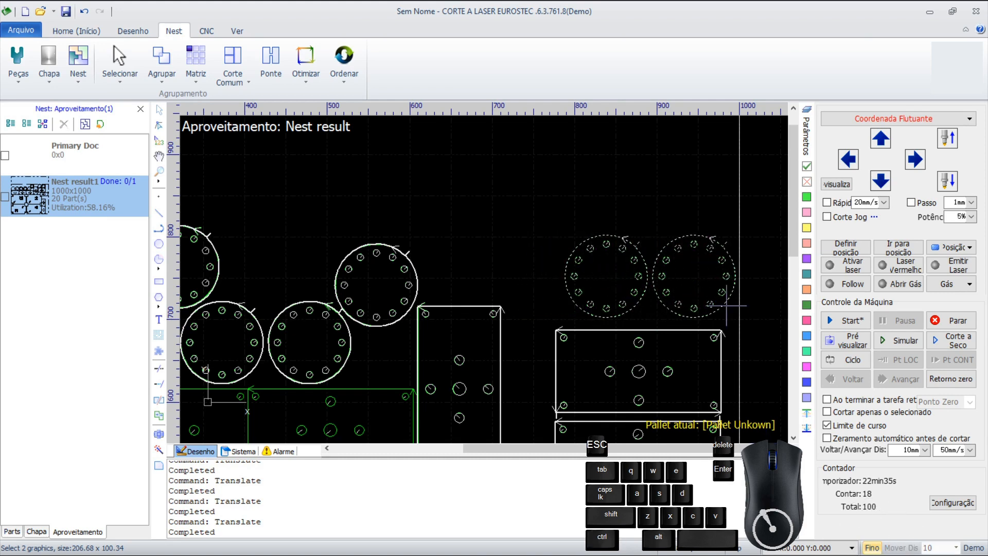
# Step: Delete the vertical part 12546 standing between the circle rows and the horizontal parts
pyautogui.scroll(-4, 645, 291)
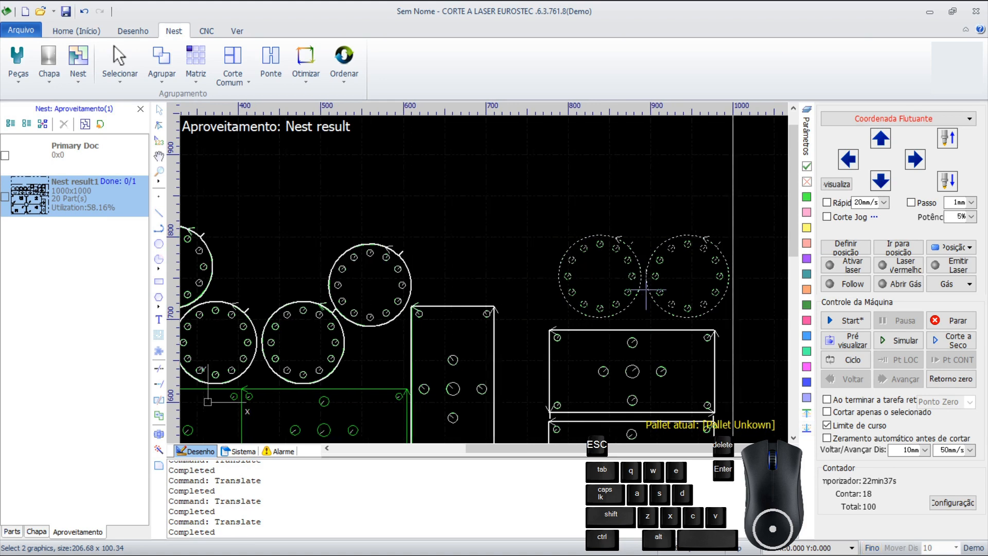
pyautogui.scroll(-8, 657, 297)
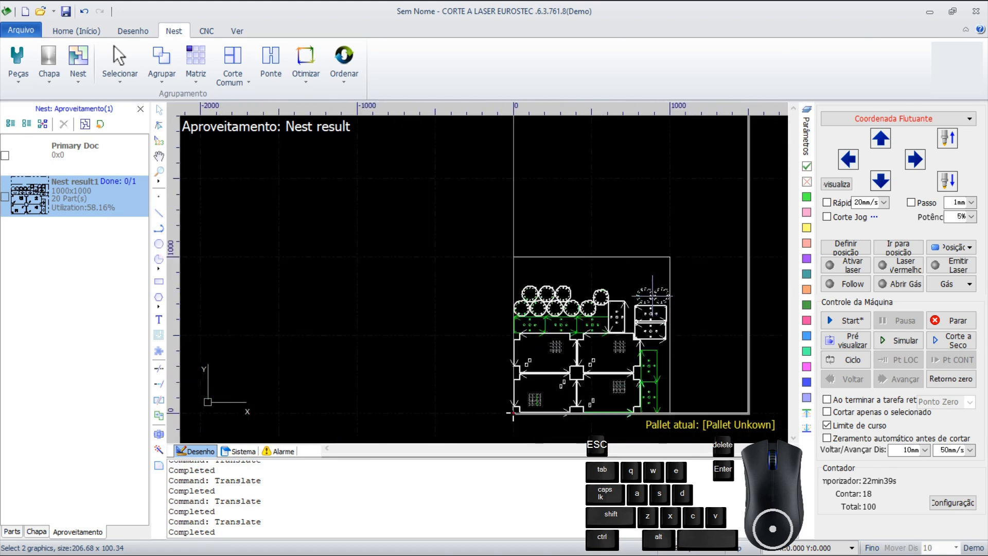
pyautogui.moveTo(669, 283); pyautogui.dragTo(648, 281, button='middle')
pyautogui.scroll(8, 648, 280)
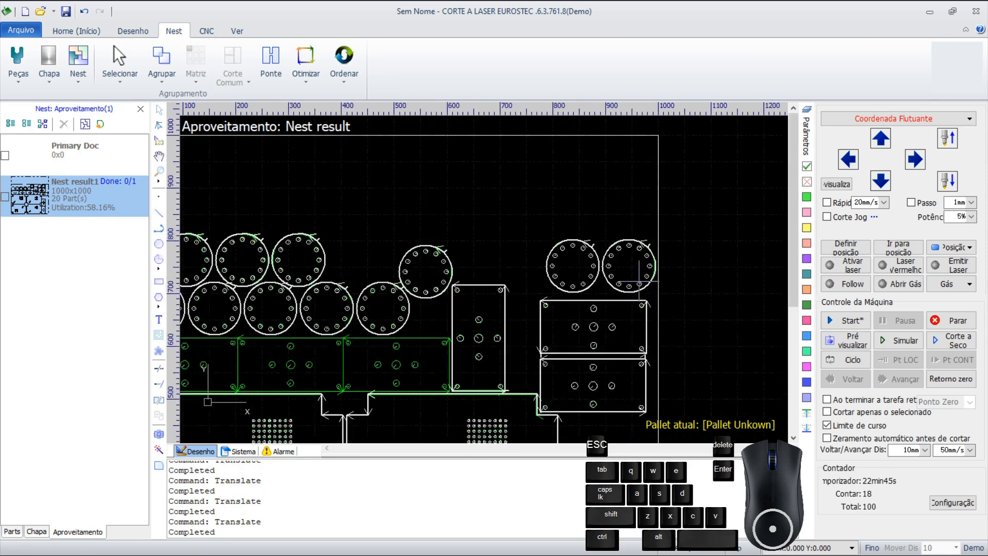
pyautogui.scroll(2, 610, 291)
pyautogui.scroll(-2, 533, 286)
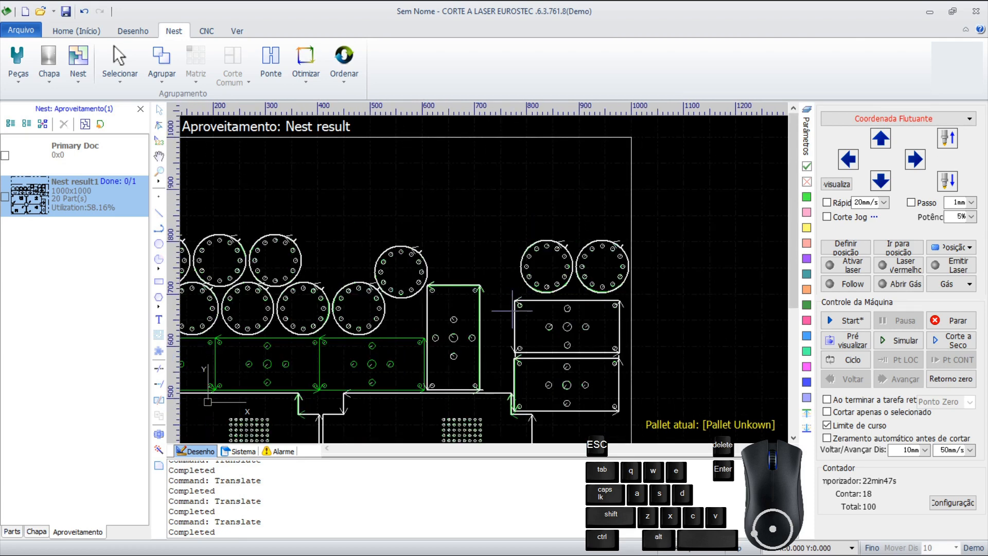
pyautogui.click(467, 337)
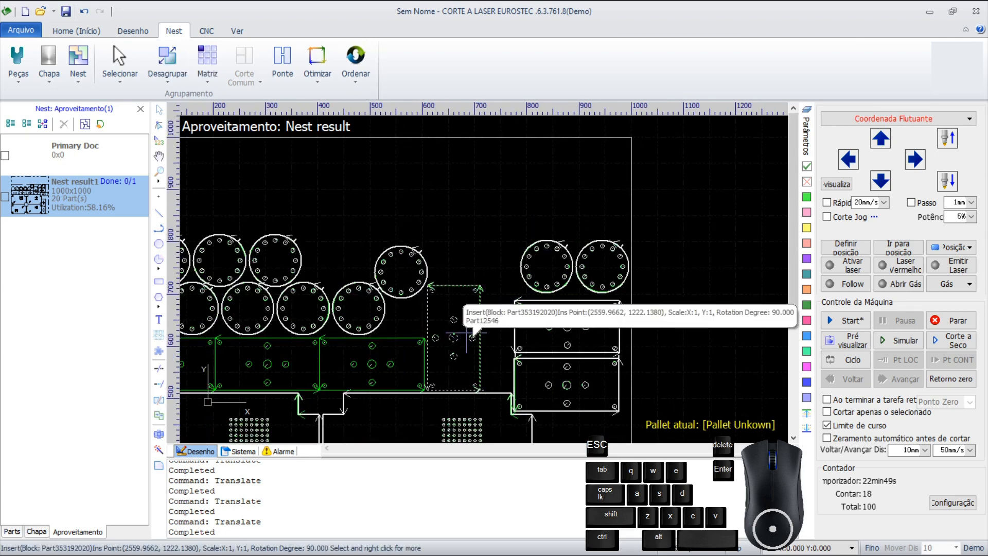
pyautogui.press('Delete')
# Step: Move the isolated circular part down beside the last circle of the lower row
pyautogui.moveTo(420, 286); pyautogui.dragTo(435, 324)
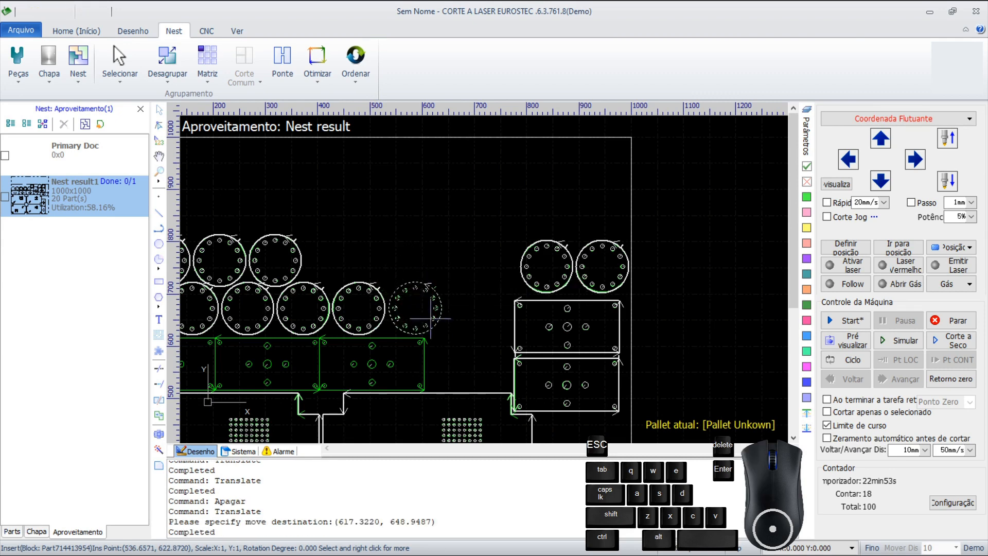
pyautogui.click(464, 289)
pyautogui.scroll(-4, 464, 290)
pyautogui.scroll(4, 464, 284)
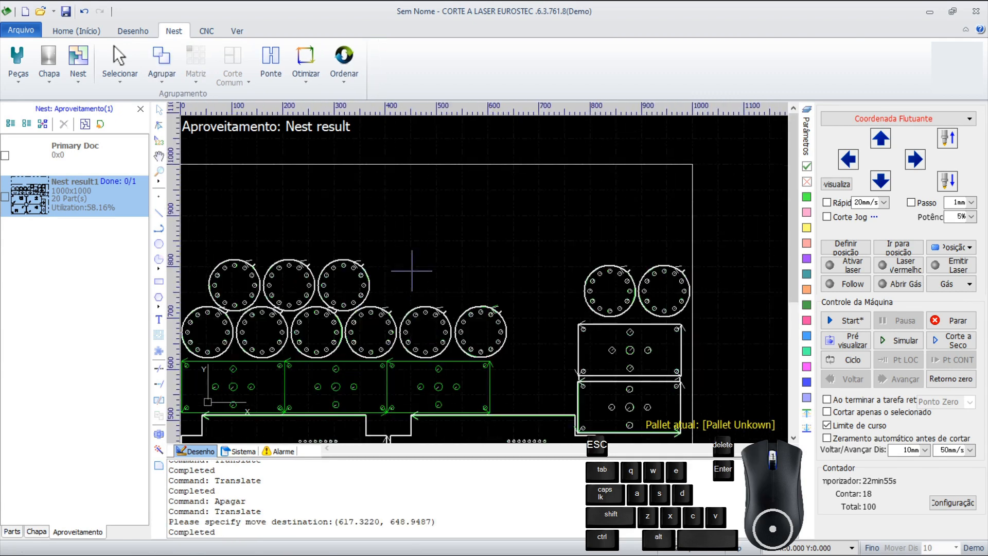
# Step: Copy the three circular parts of the upper row and paste them beside the originals, extending that row to the right
pyautogui.moveTo(436, 284); pyautogui.dragTo(464, 282, button='middle')
pyautogui.moveTo(432, 289); pyautogui.dragTo(260, 223)
pyautogui.hotkey('ctrl', 'c')
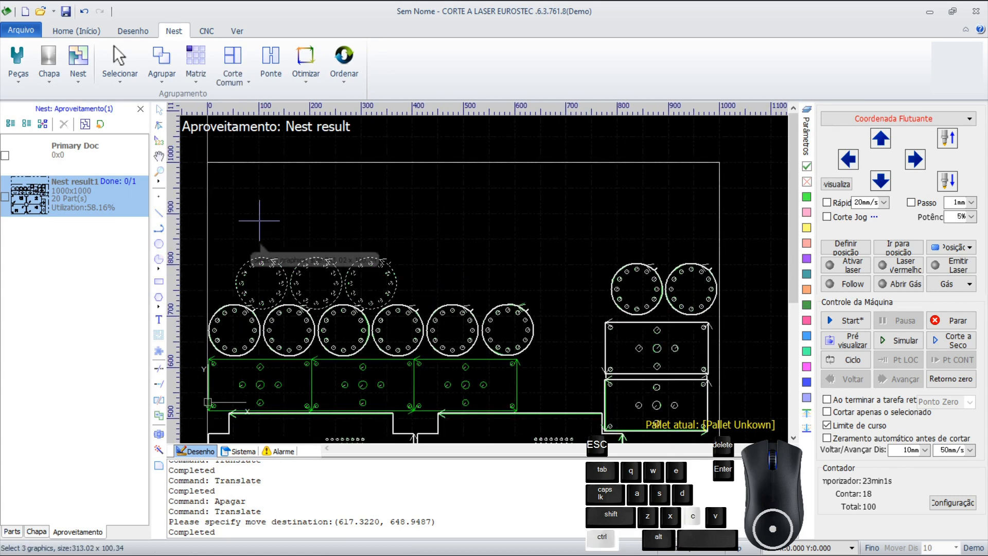
pyautogui.hotkey('ctrl', 'v')
pyautogui.scroll(5, 381, 263)
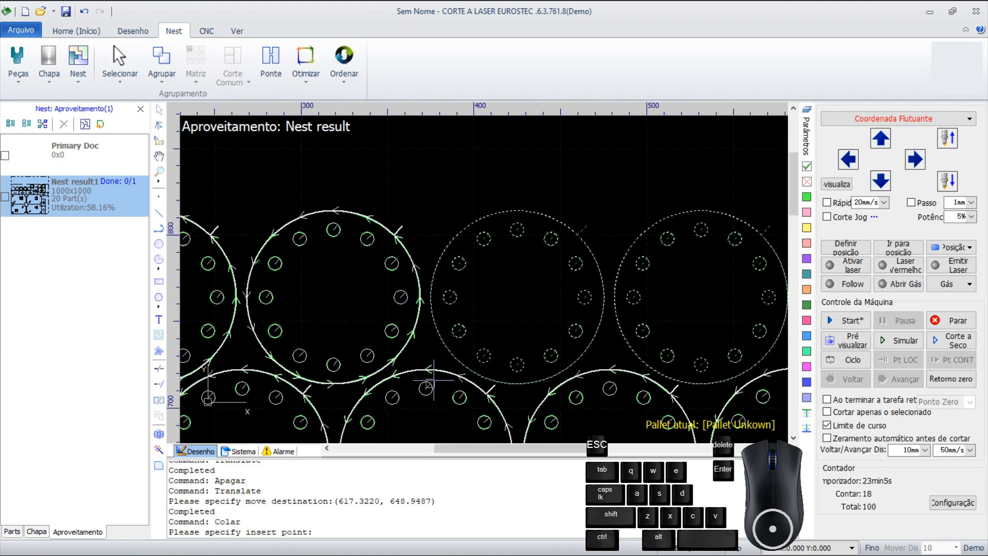
pyautogui.scroll(-5, 433, 381)
pyautogui.click(620, 340)
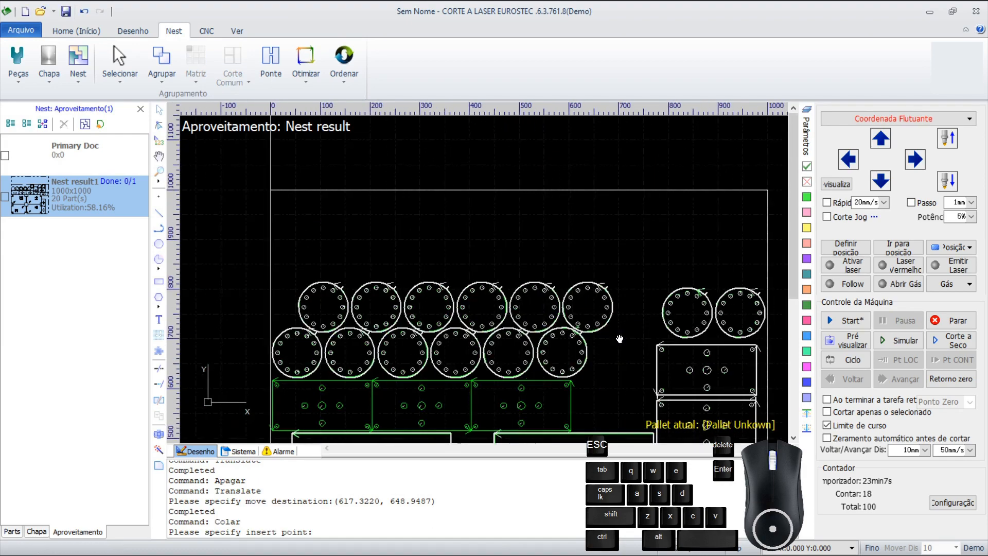
# Step: Copy the left circular part of the right-hand pair and paste two copies into the gap beside the stacked horizontal parts
pyautogui.moveTo(620, 339); pyautogui.dragTo(586, 272, button='middle')
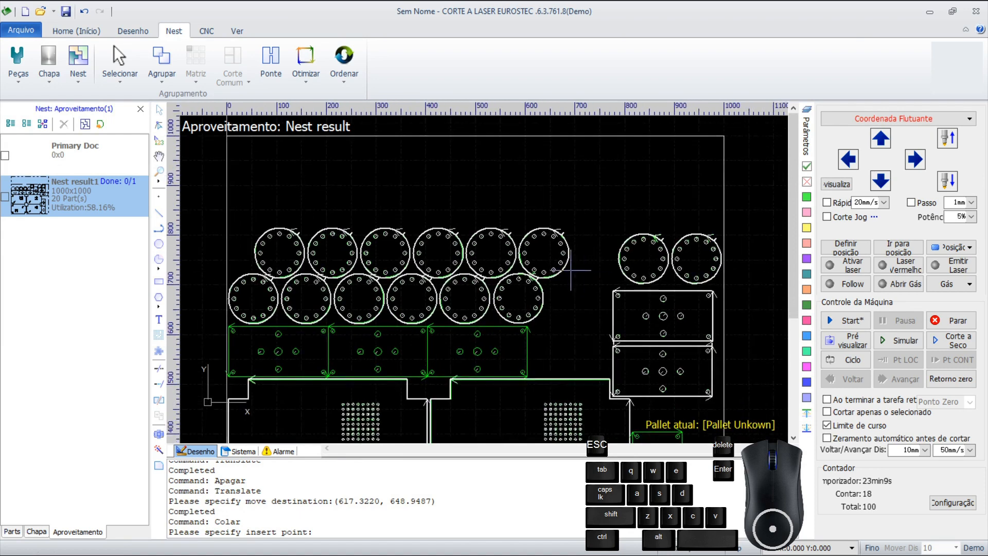
pyautogui.scroll(-2, 570, 269)
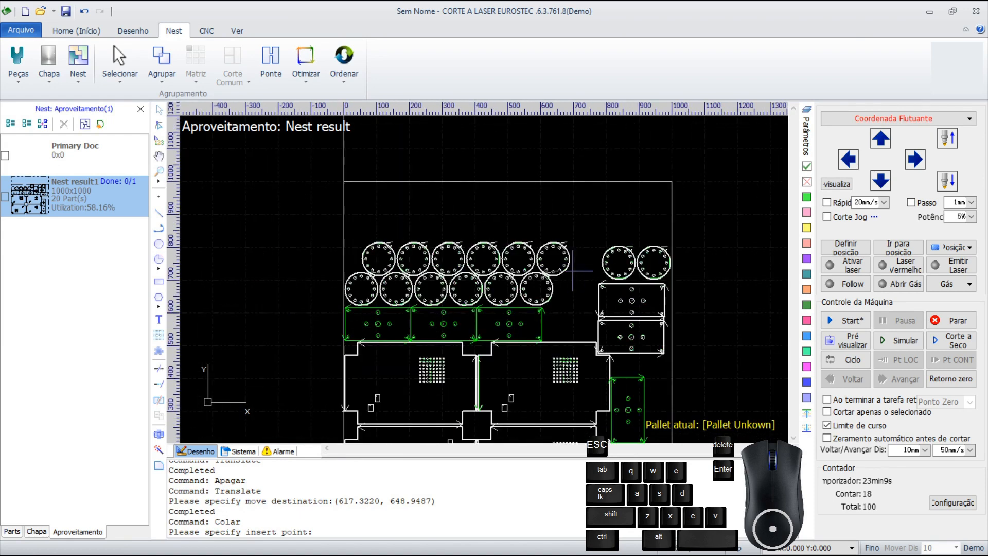
pyautogui.click(606, 259)
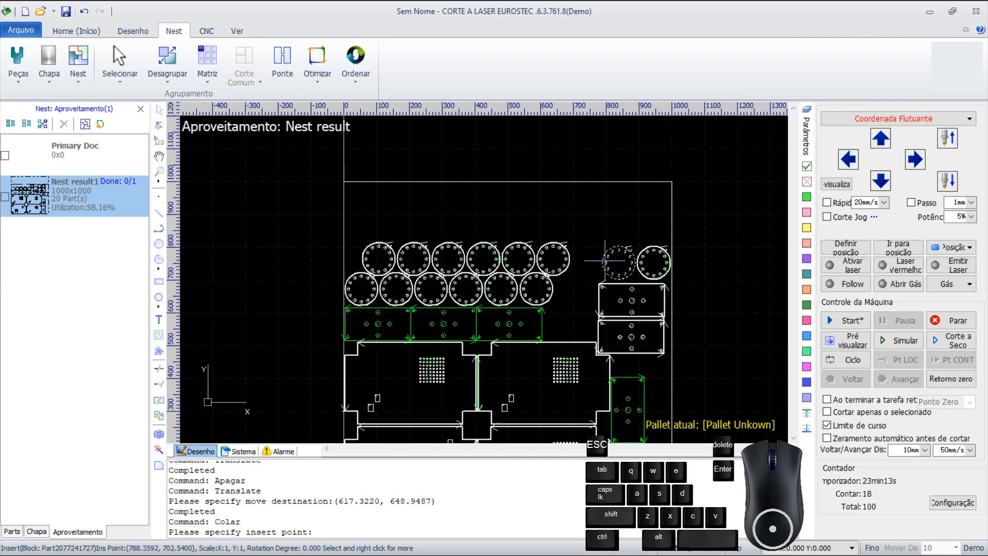
pyautogui.click(606, 260)
pyautogui.hotkey('ctrl', 'v')
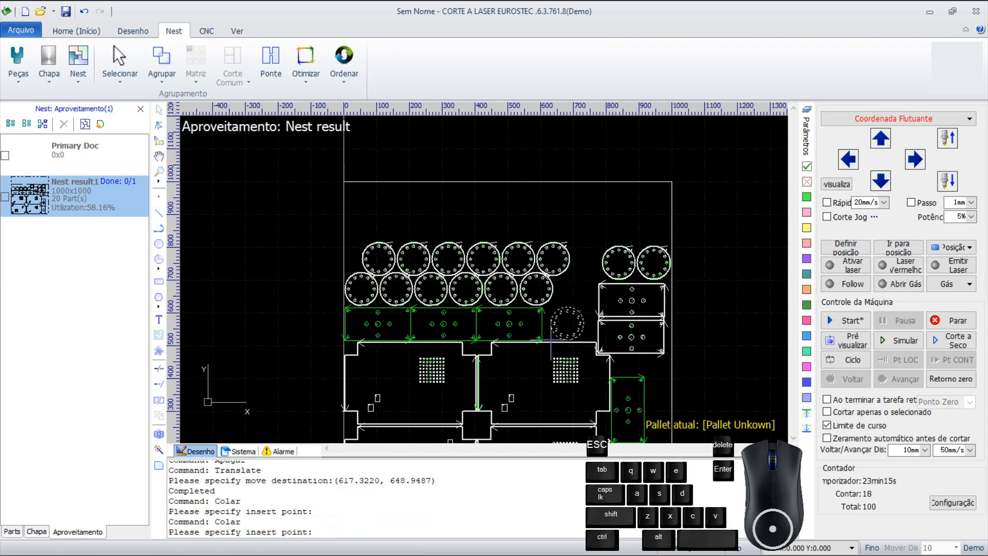
pyautogui.scroll(2, 568, 297)
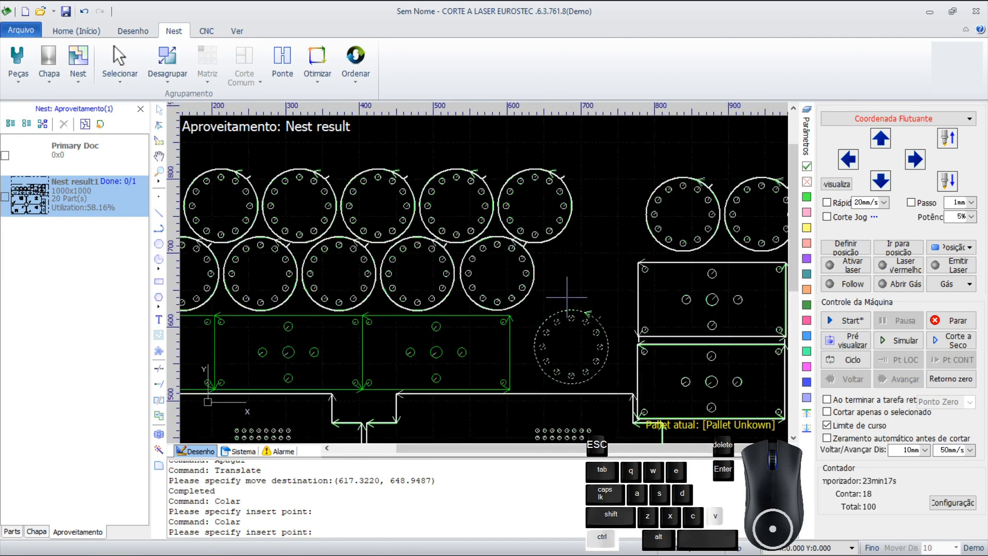
pyautogui.click(568, 297)
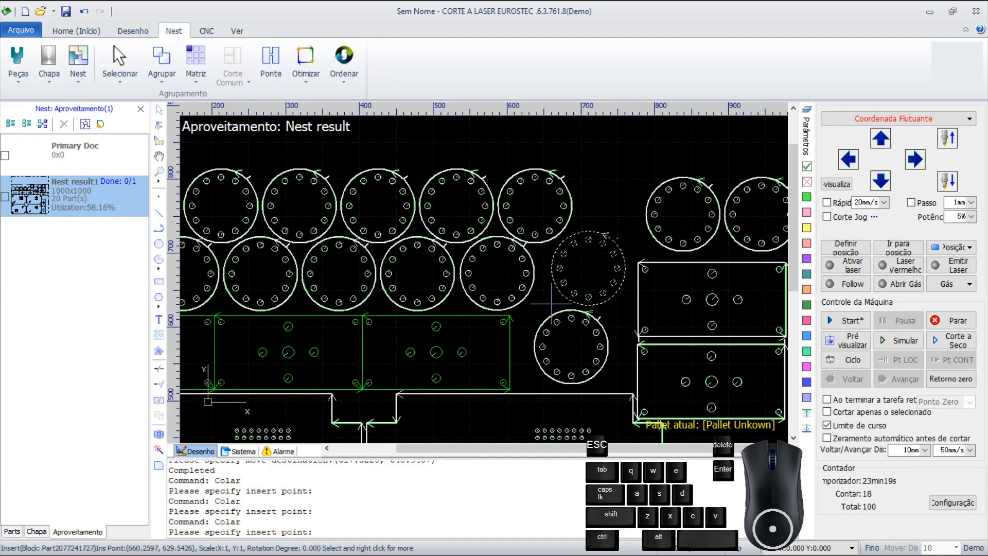
pyautogui.scroll(-5, 558, 289)
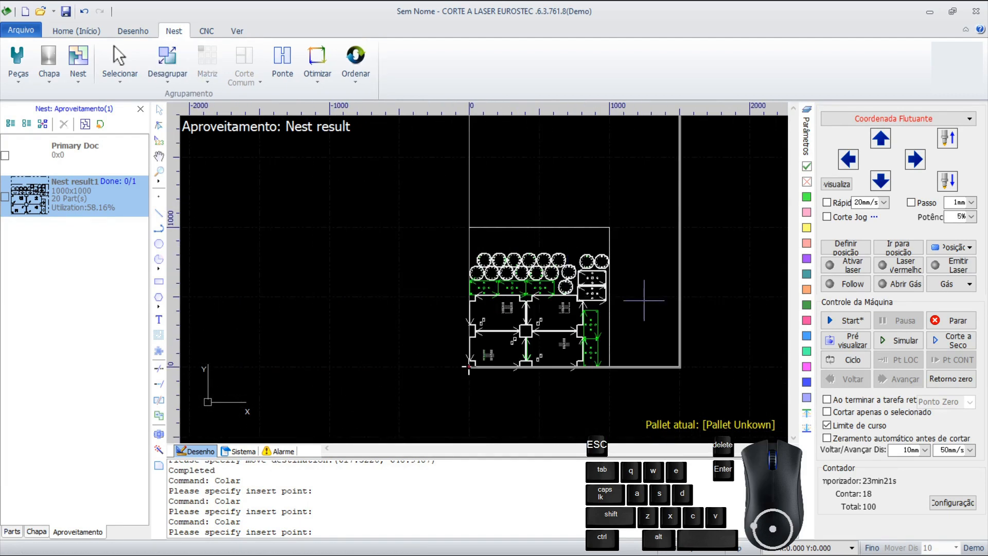
pyautogui.click(569, 275)
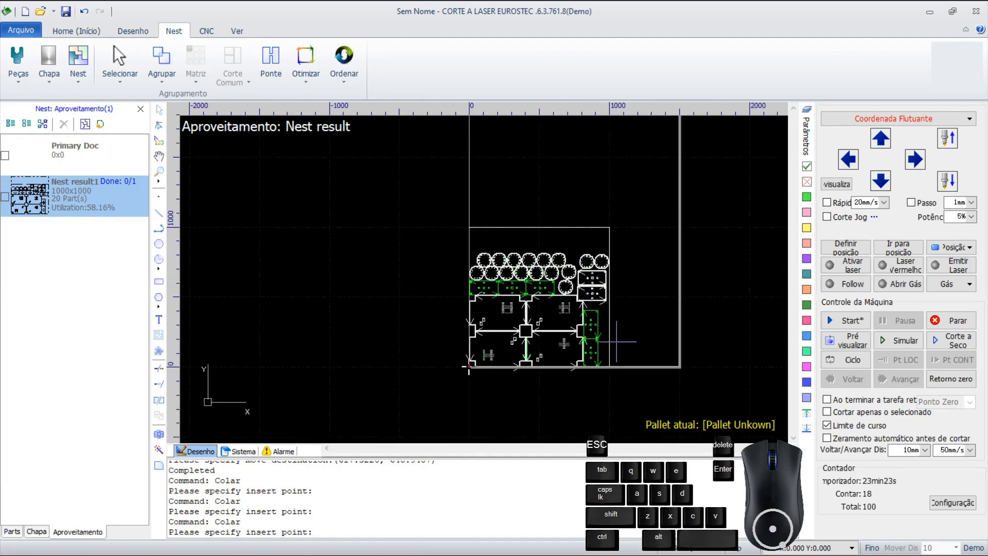
# Step: Select the whole nest with its sheet outline and open the layer parameter settings
pyautogui.moveTo(627, 381); pyautogui.dragTo(449, 197)
pyautogui.scroll(3, 558, 281)
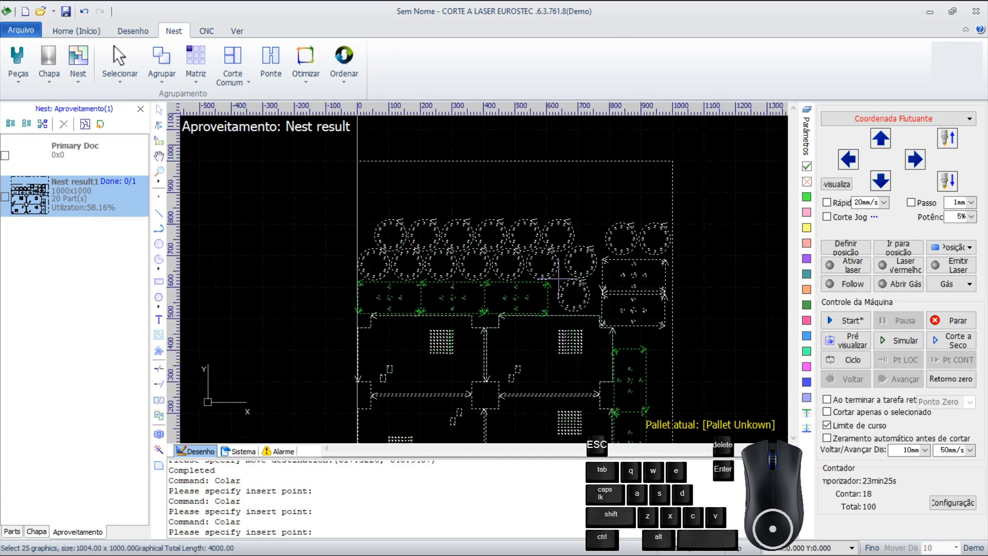
pyautogui.click(804, 154)
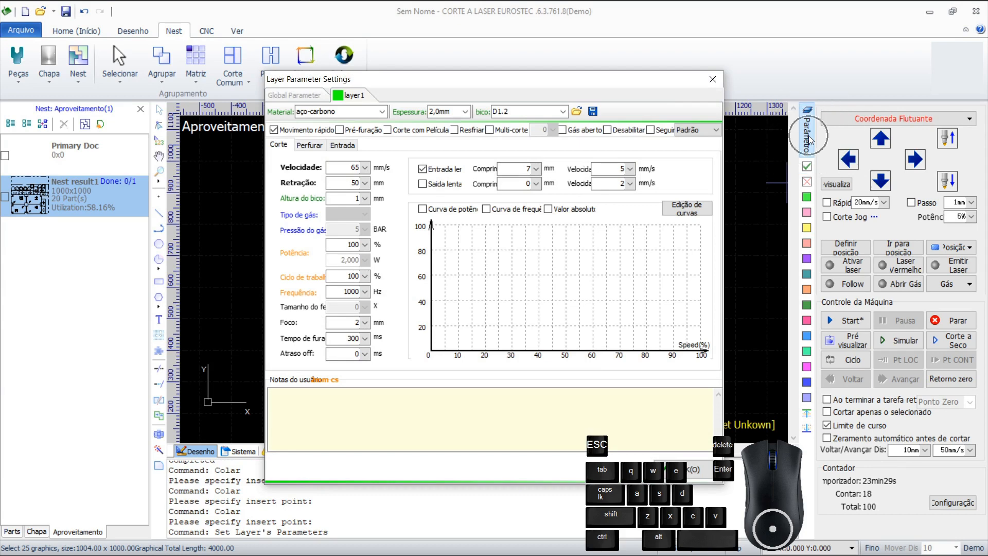
# Step: Load the process parameters for layer1 from the material library file "2mm cs" in the carbono folder, overwriting the current ones
pyautogui.click(579, 112)
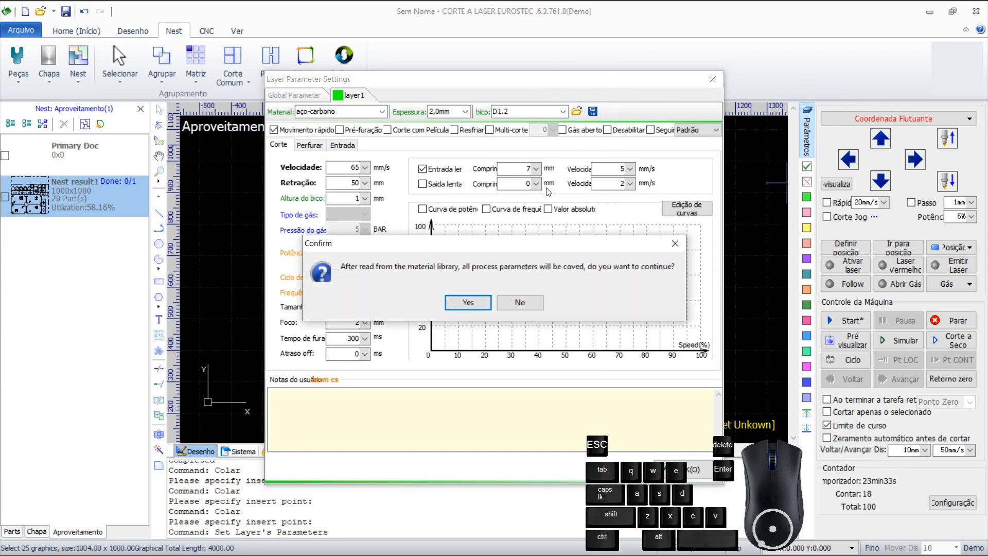
pyautogui.click(482, 302)
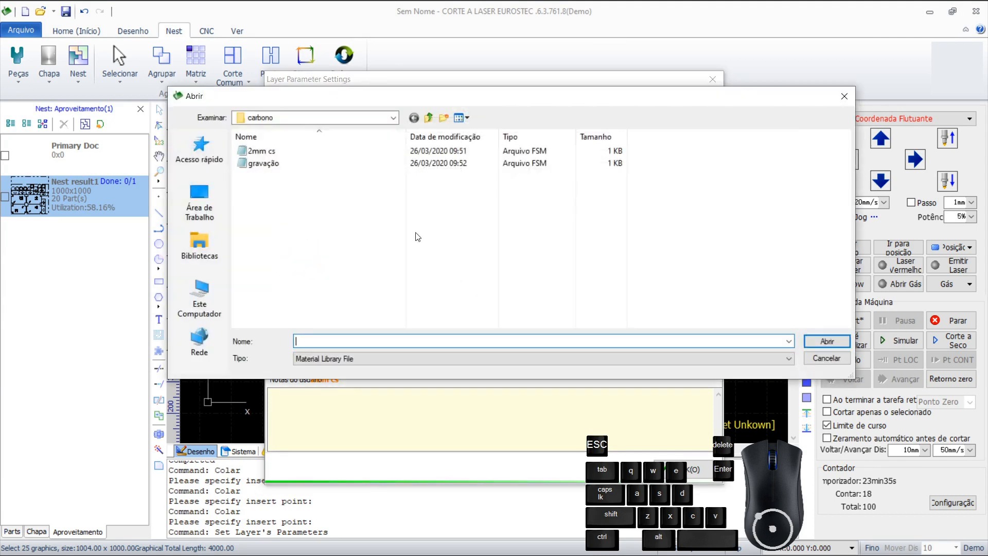
pyautogui.click(274, 153)
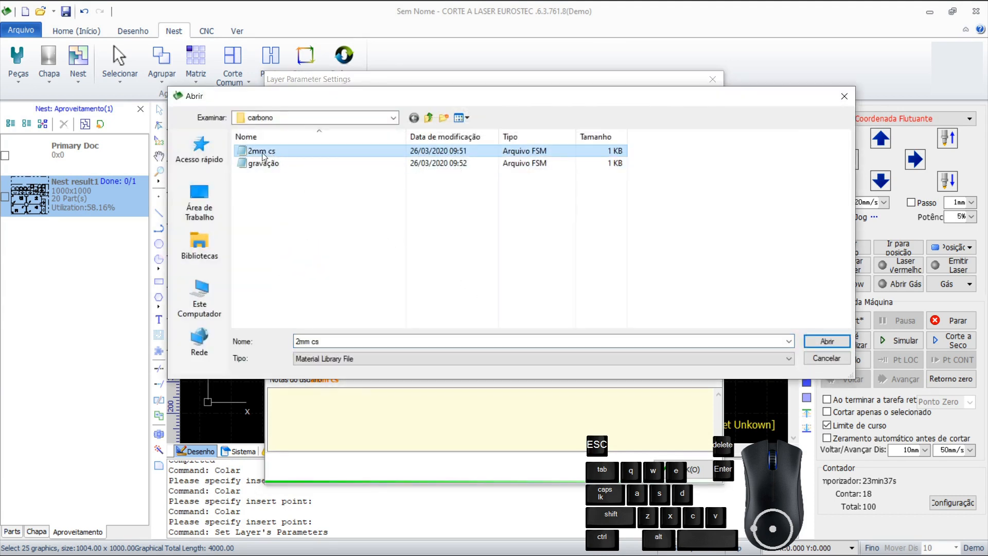
pyautogui.click(823, 342)
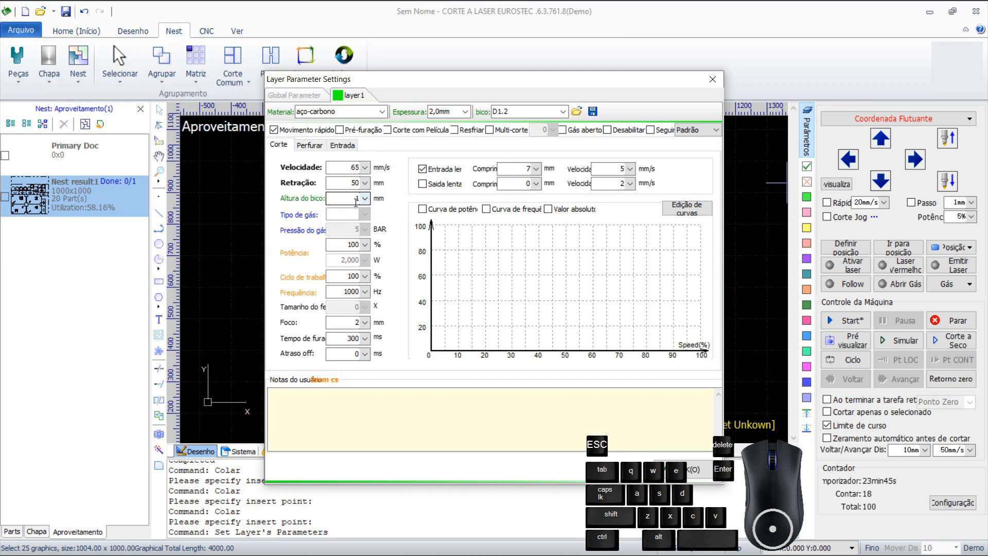
# Step: Examine the layer1 cutting parameters, including nozzle height, power, duty cycle, frequency, focus and nozzle type
pyautogui.press('ctrl')
pyautogui.press('ctrl')
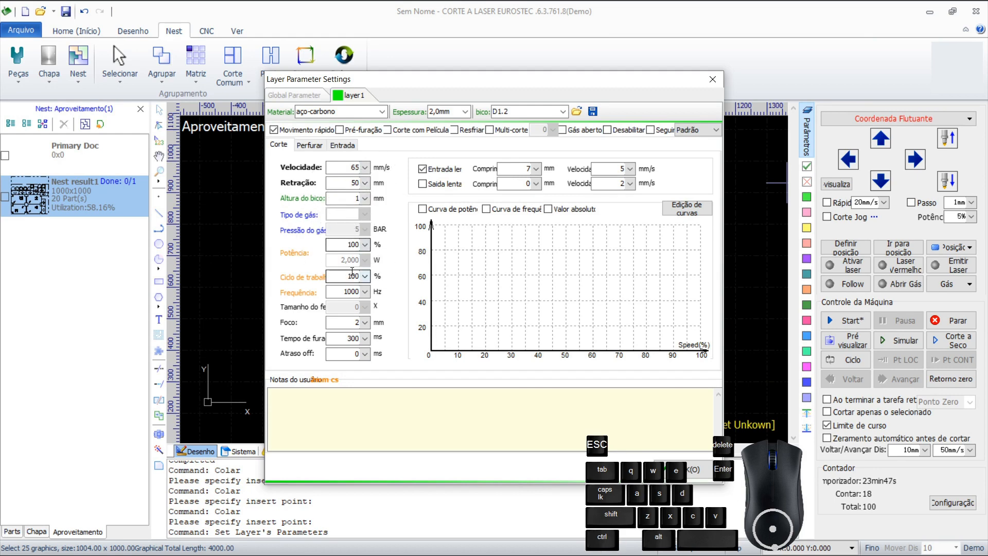
pyautogui.press('ctrl')
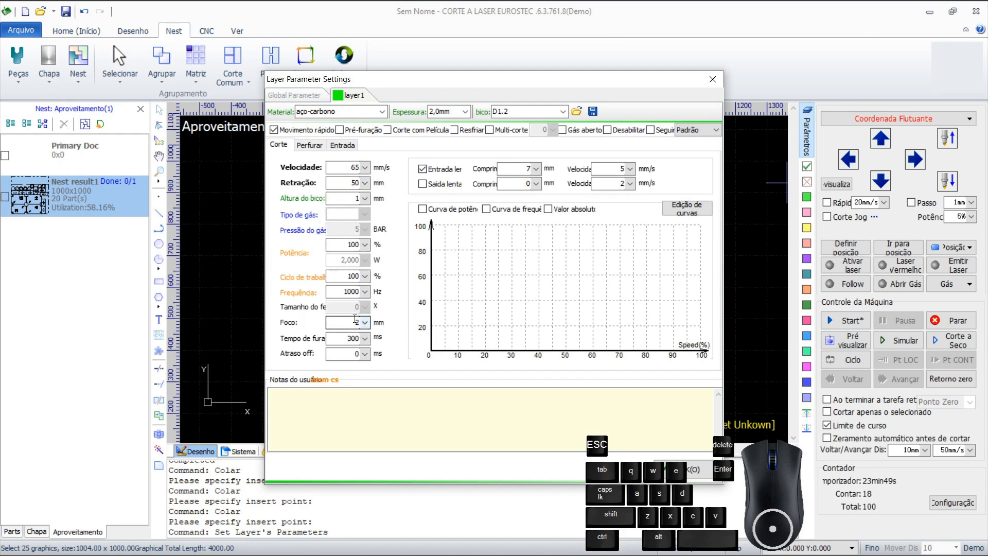
pyautogui.press('ctrl')
pyautogui.press('ctrl')
pyautogui.press('ctrl')
pyautogui.press('ctrl')
pyautogui.press('ctrl')
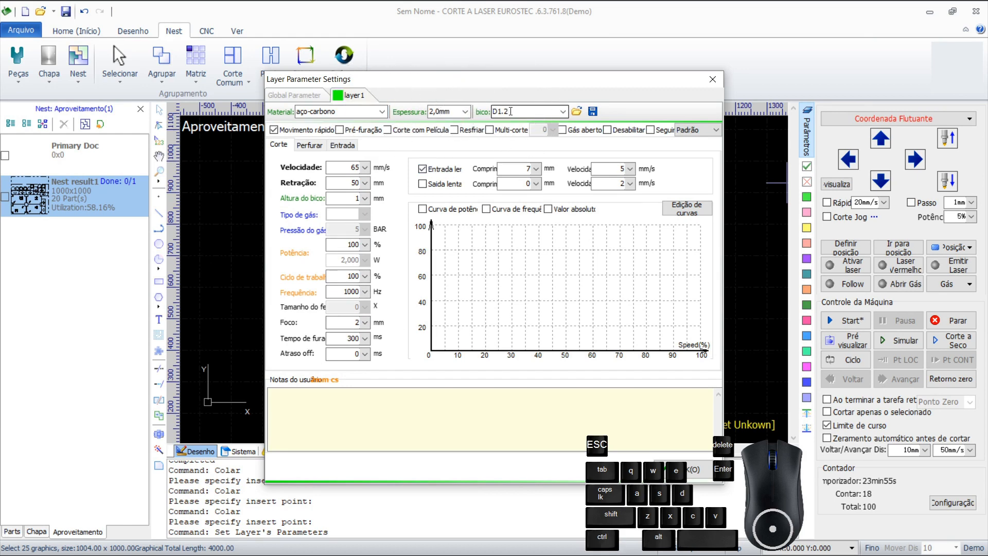
# Step: Check the nozzle designation for layer1 and accept the layer parameter settings
pyautogui.doubleClick(491, 112)
pyautogui.moveTo(496, 111); pyautogui.dragTo(505, 113)
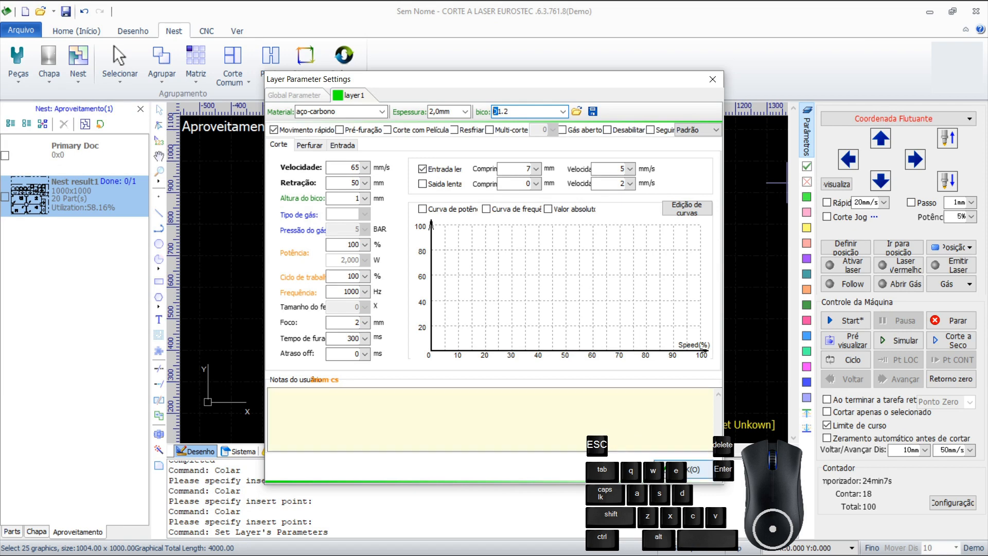
pyautogui.click(685, 469)
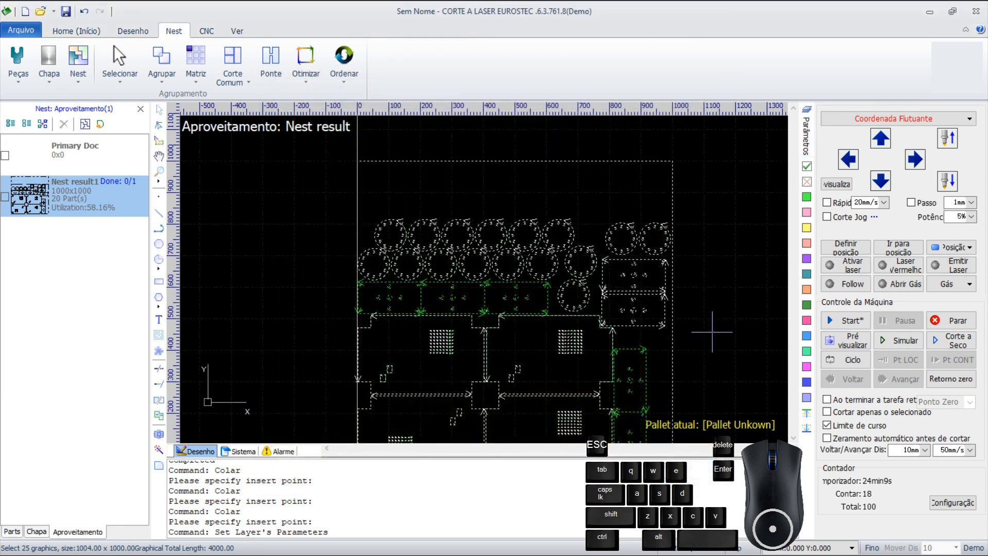
pyautogui.scroll(-3, 709, 324)
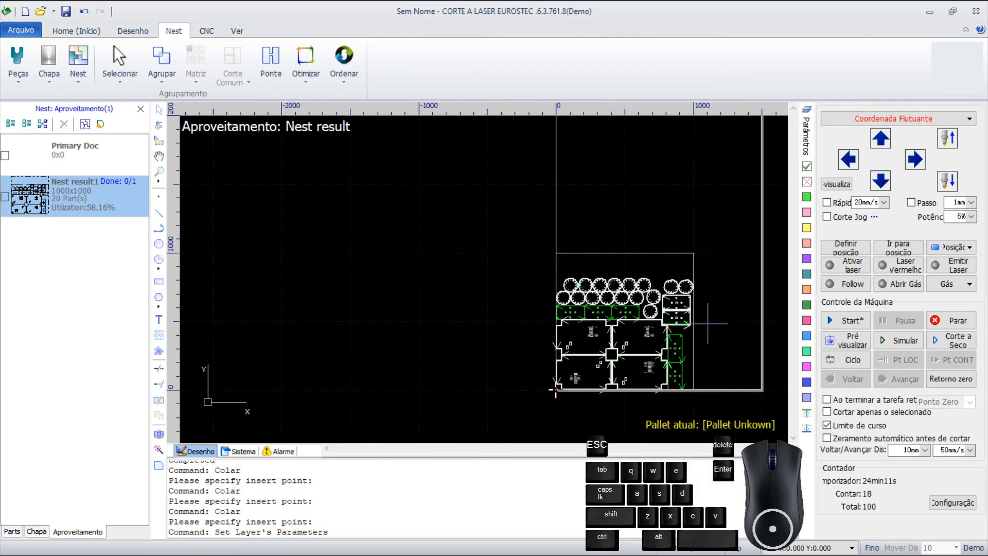